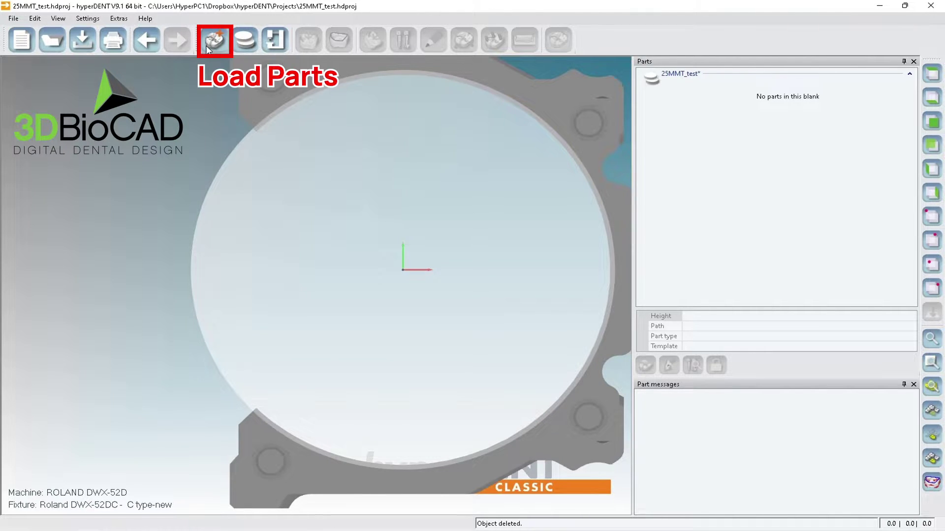
- Load the part file Sampe11.stl into the blank with the part type Abutment crown bridge
left_click(214, 40)
left_click(287, 155)
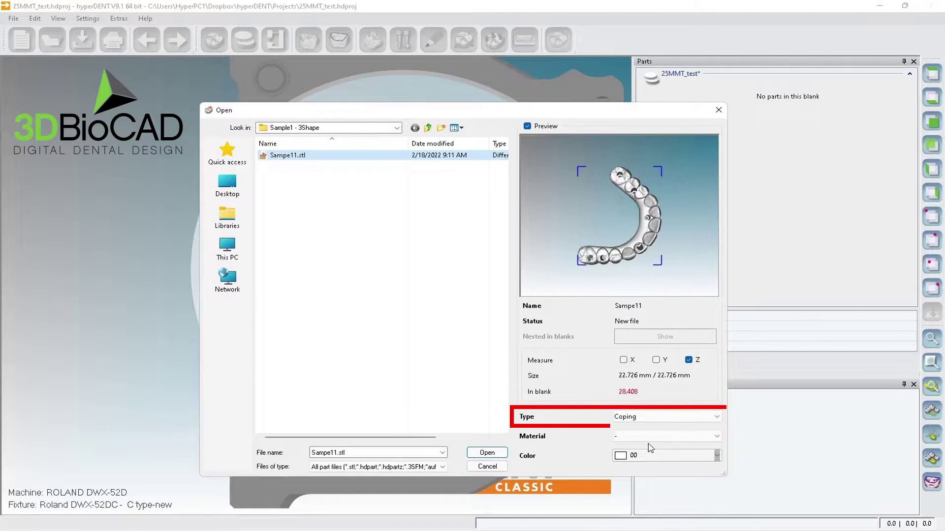
left_click(629, 419)
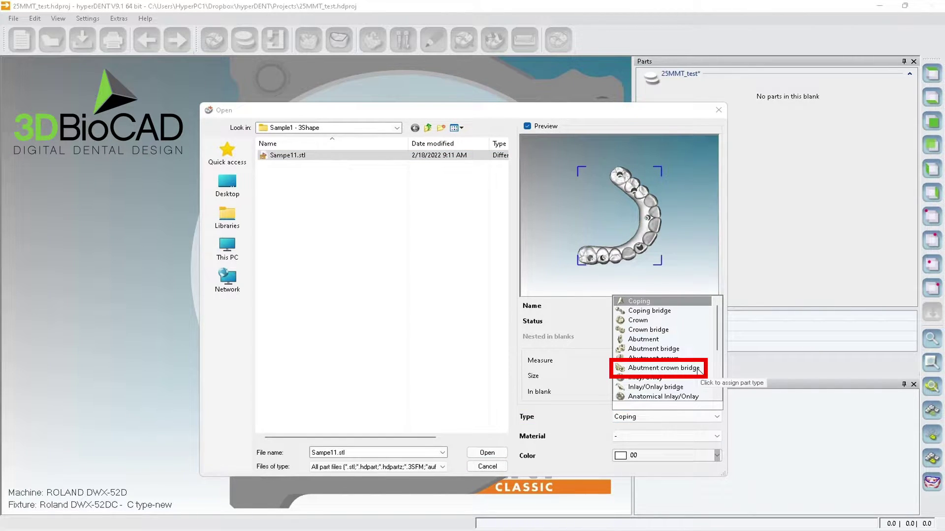
left_click(700, 370)
left_click(476, 452)
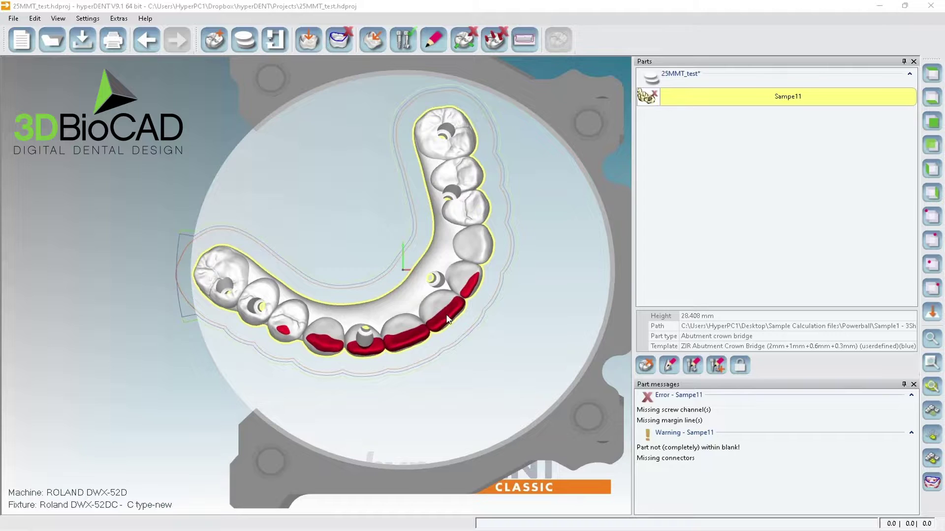
- Hide the fixture around the blank and show the part from the front
left_click(595, 411)
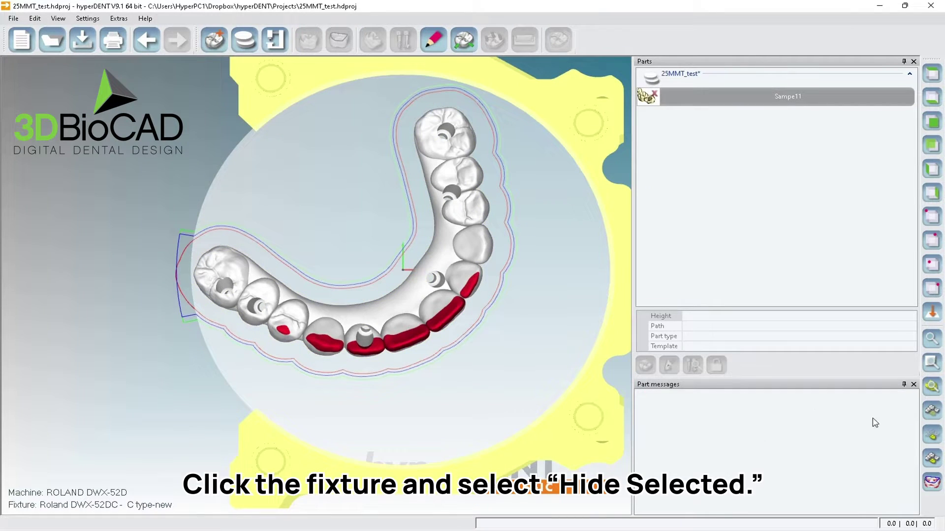
left_click(931, 411)
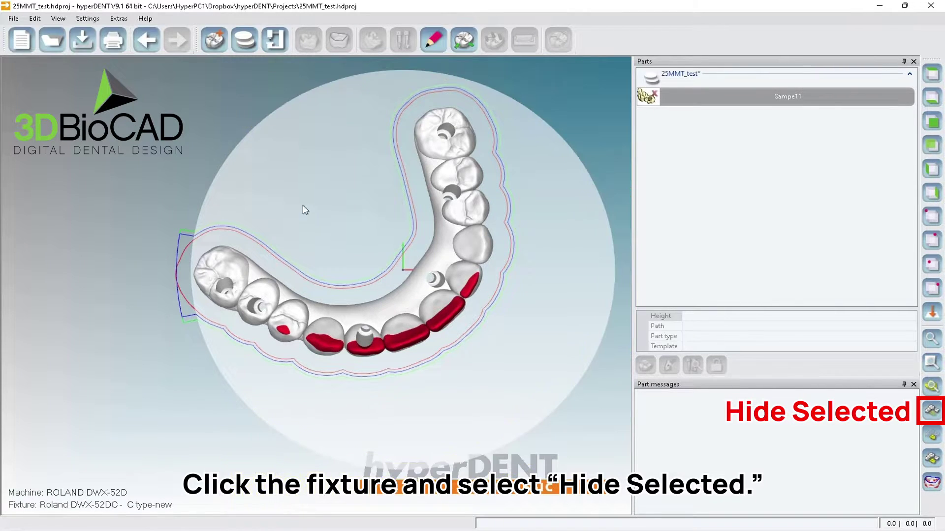
left_click(930, 124)
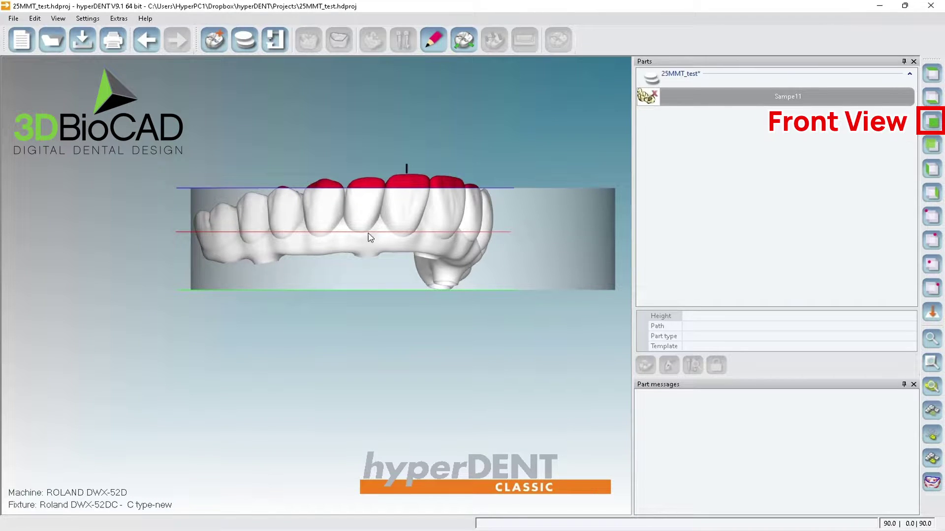
- Tilt the bridge in the blank to minimize its height, with a maximum tilting angle of 10 degrees
left_click(390, 225)
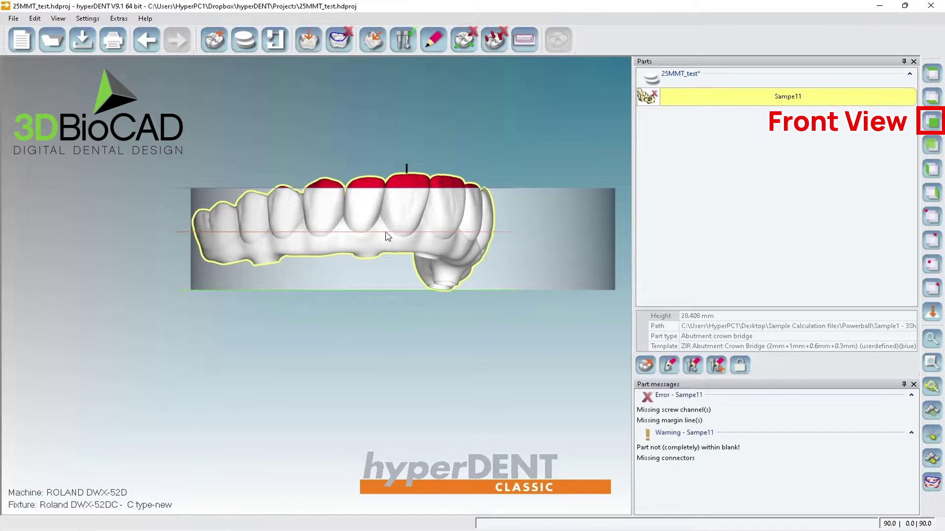
left_click(370, 43)
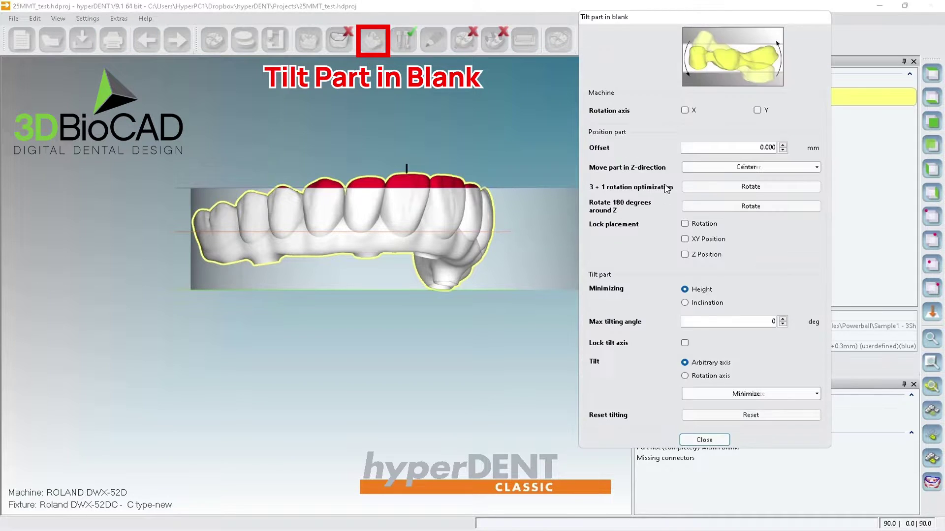
left_click_drag(750, 325, 828, 322)
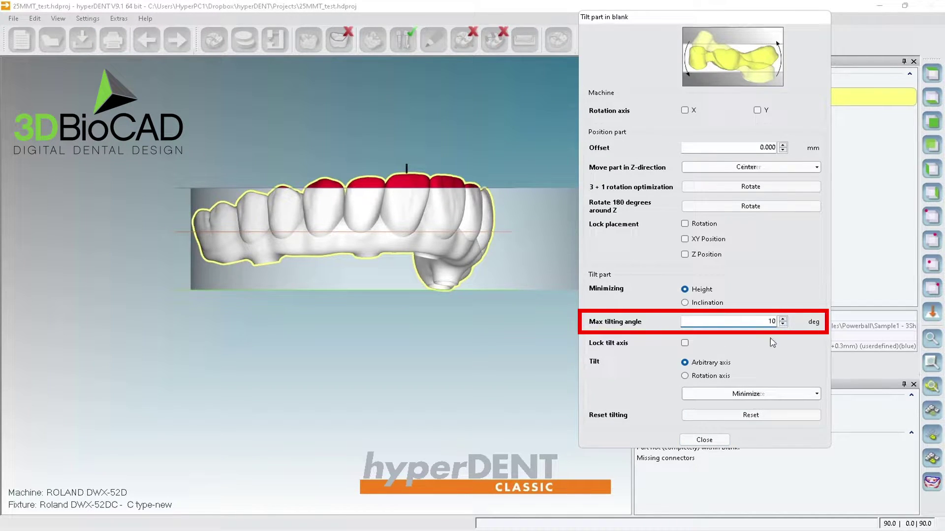
left_click(754, 393)
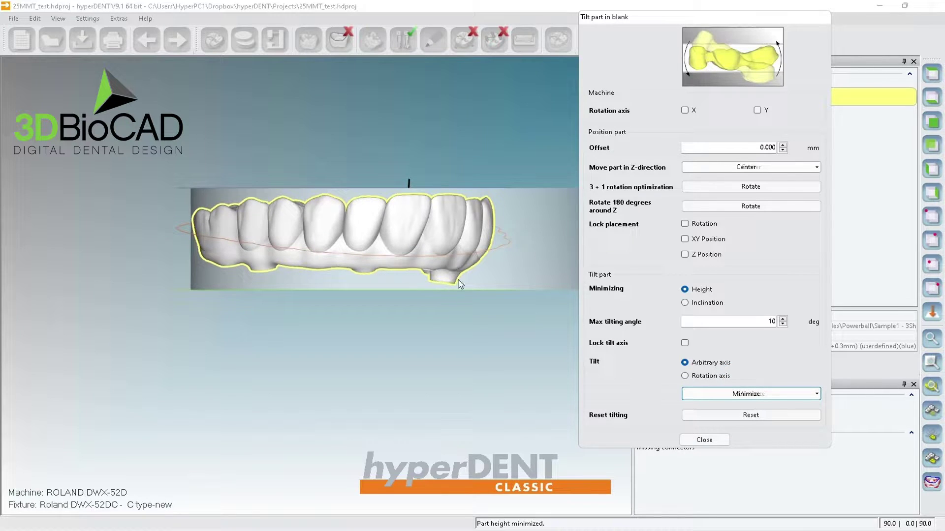
left_click(704, 439)
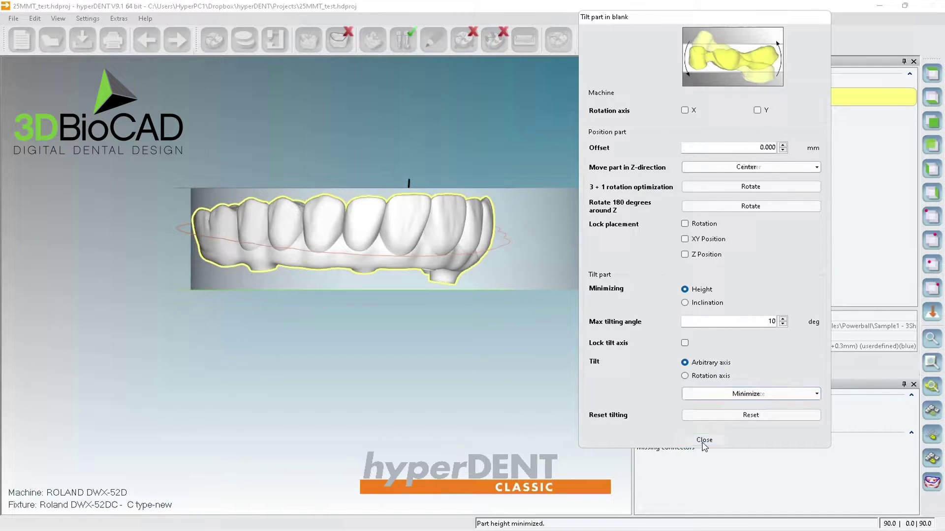
- Redisplay the fixture, and rotate and shift the bridge inside the blank so the arch opens toward the positive X direction
left_click(932, 74)
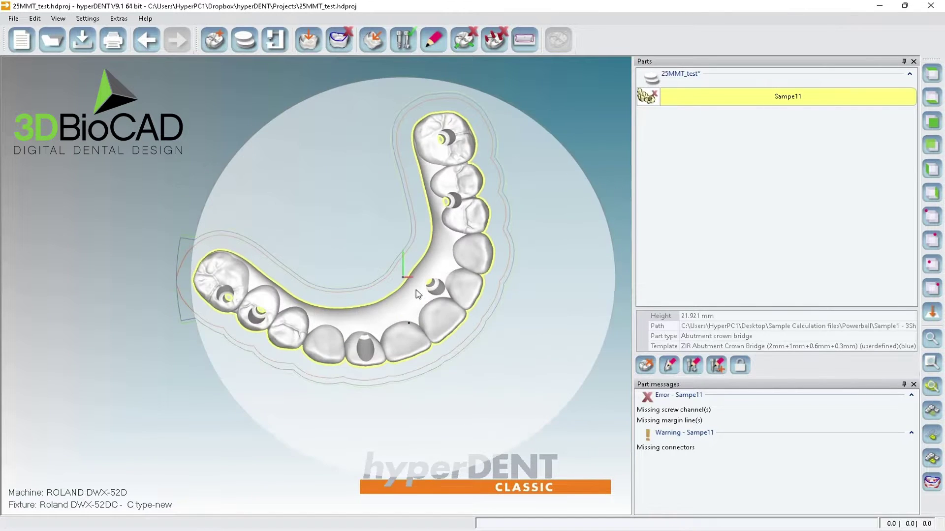
left_click(932, 457)
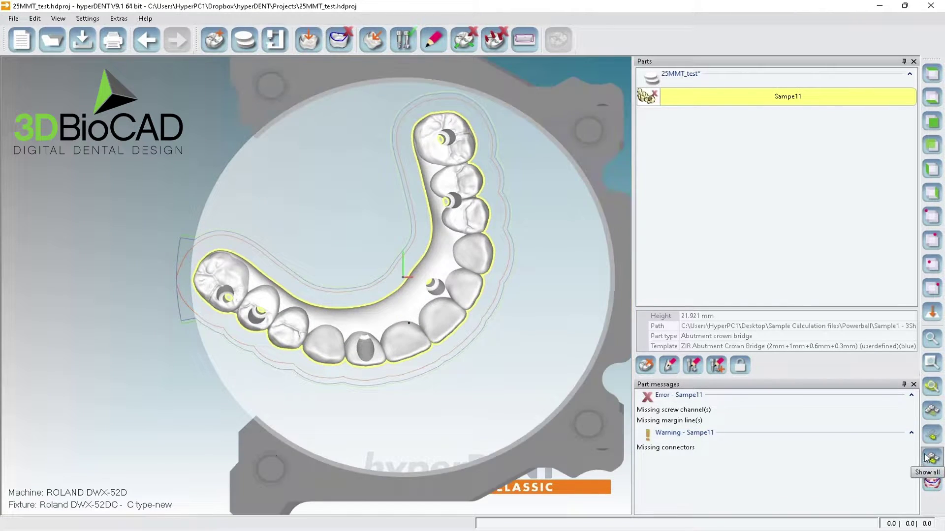
left_click(481, 282)
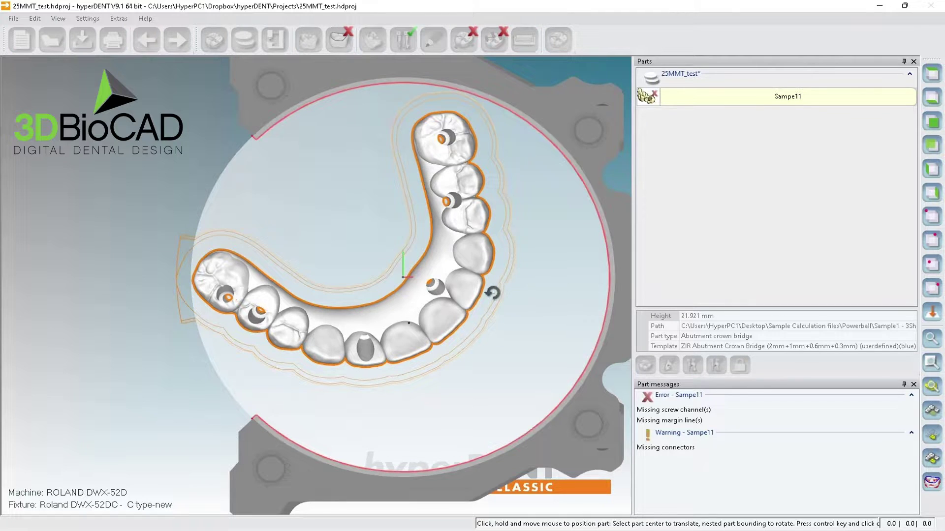
left_click_drag(493, 297, 226, 301)
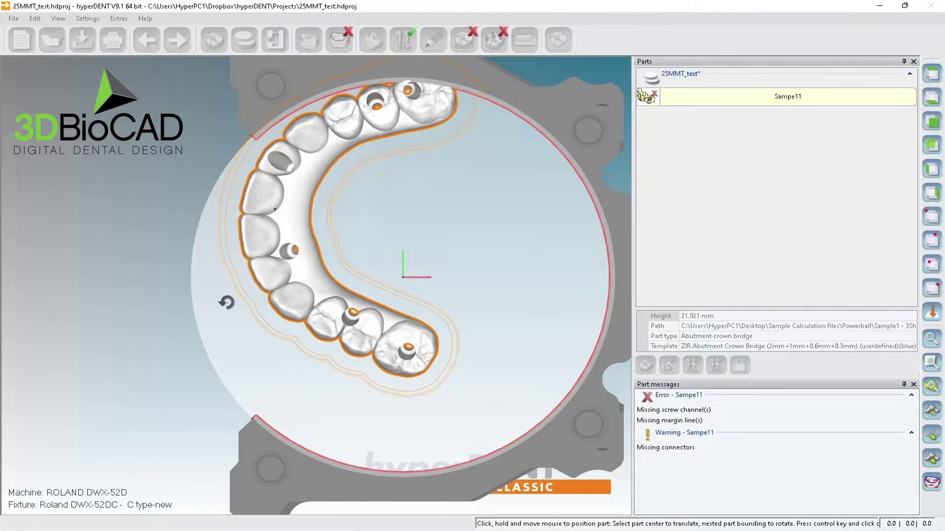
left_click_drag(287, 281, 251, 332)
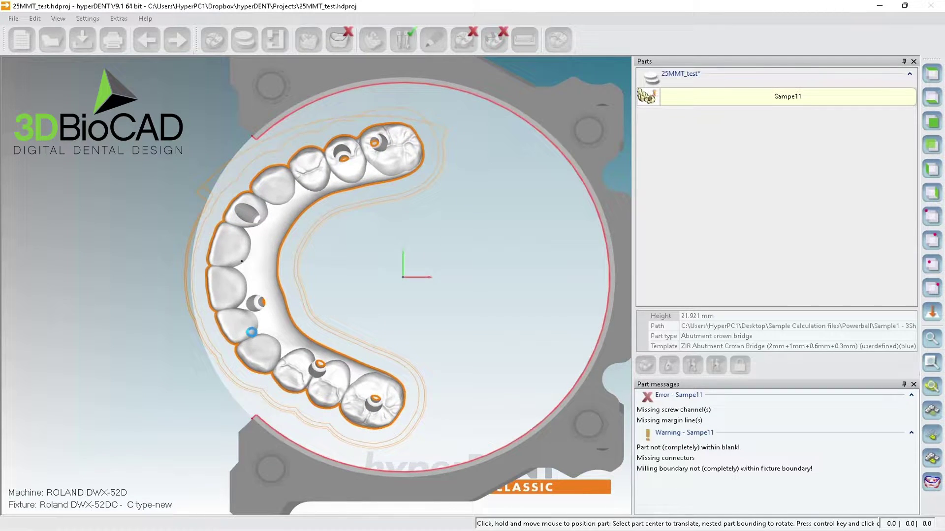
left_click(122, 220)
- Inspect the repositioned bridge for undercut areas from its outer side and from above
middle_click_drag(294, 255, 369, 255)
right_click_drag(369, 254, 351, 208)
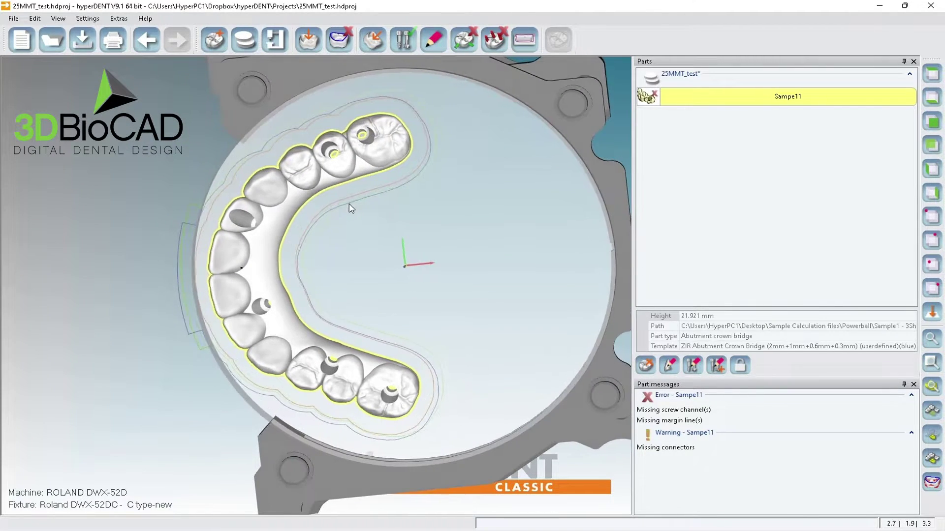
right_click_drag(322, 352, 433, 275)
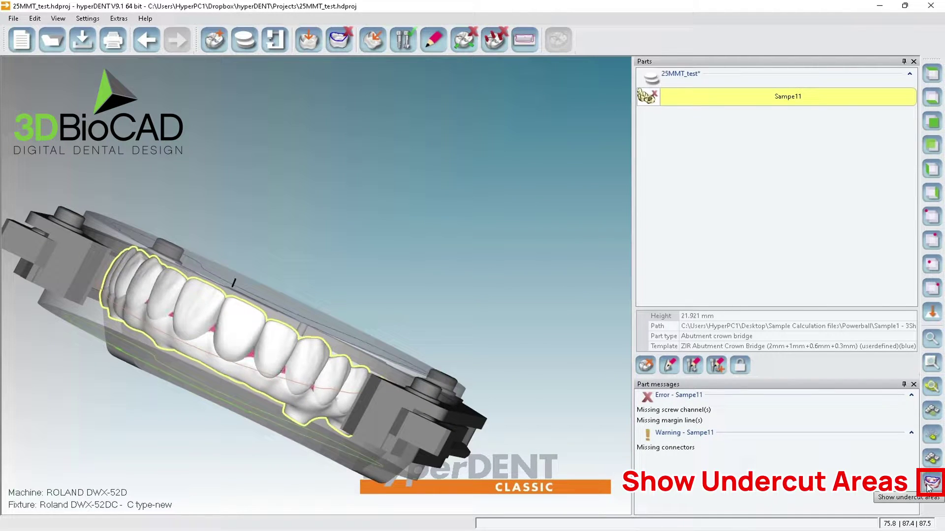
right_click_drag(172, 340, 296, 409)
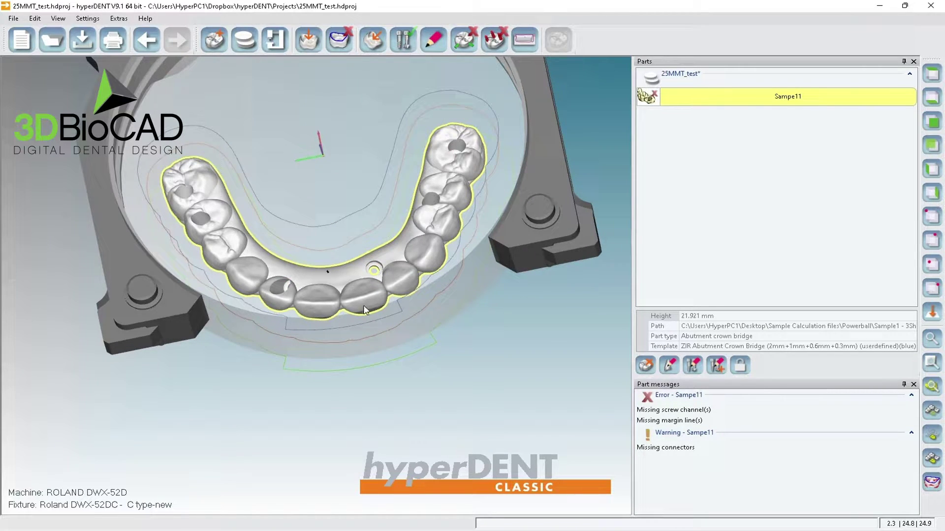
- Identify Abutmentbase margin lines in Automatic mode on the outer rims of the two neighbouring implant holes at one end of the arch
left_click(345, 43)
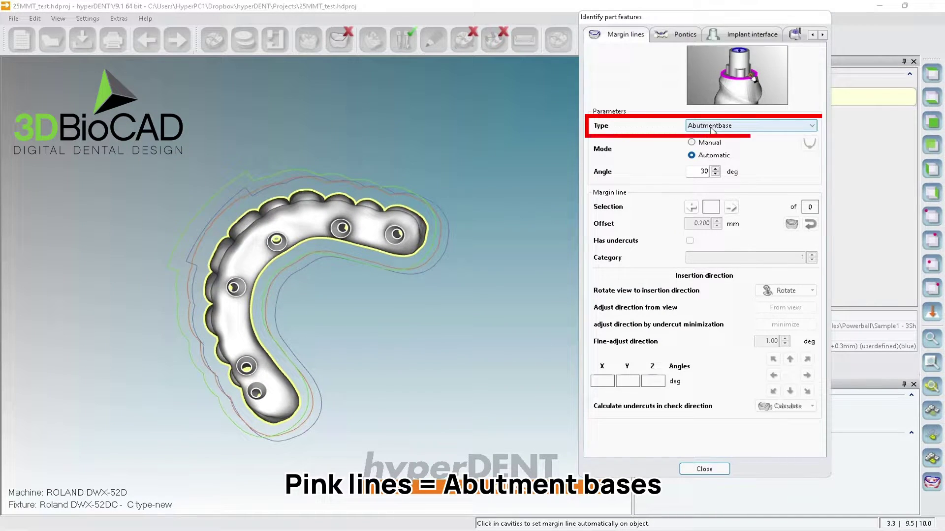
scroll(262, 401, "up", 6)
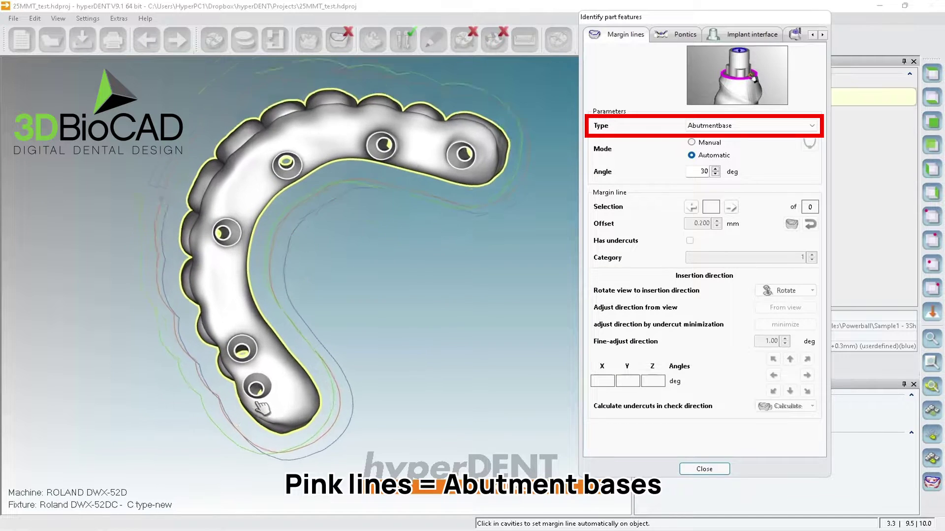
scroll(262, 404, "down", 5)
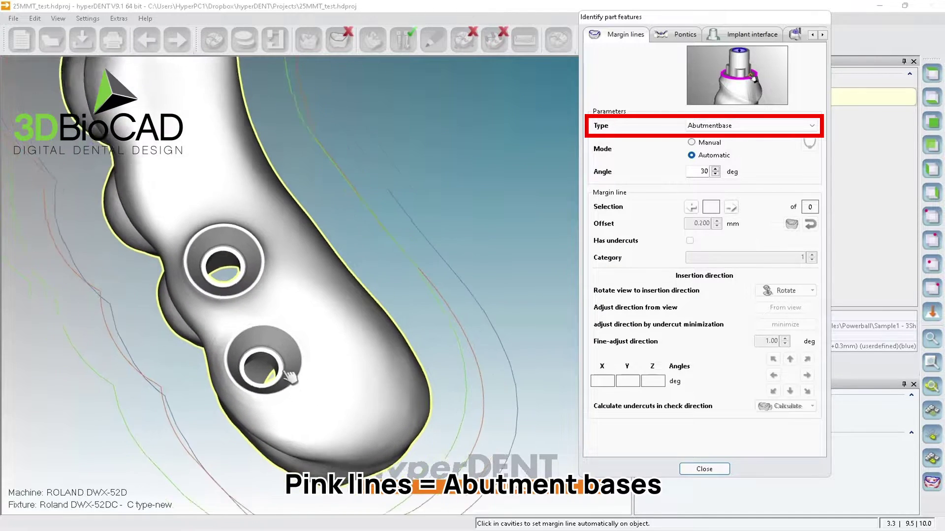
scroll(287, 369, "down", 5)
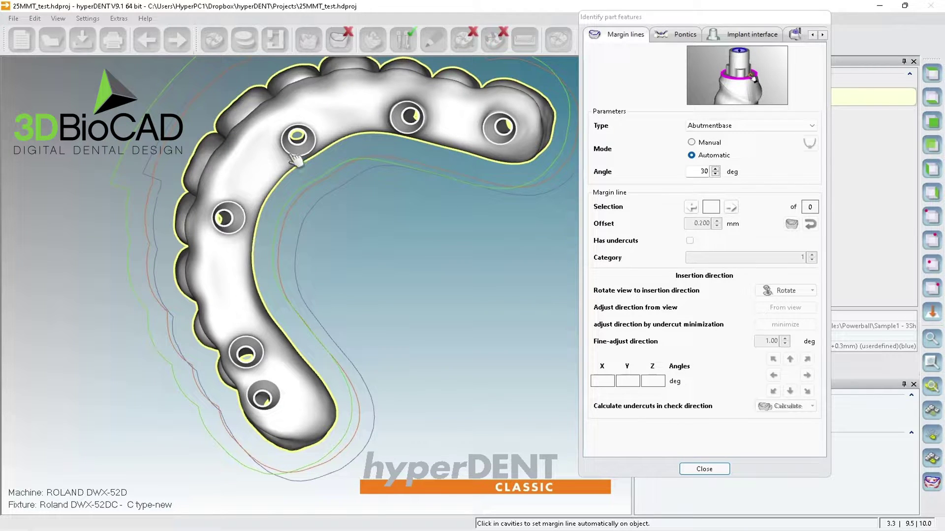
scroll(255, 436, "up", 10)
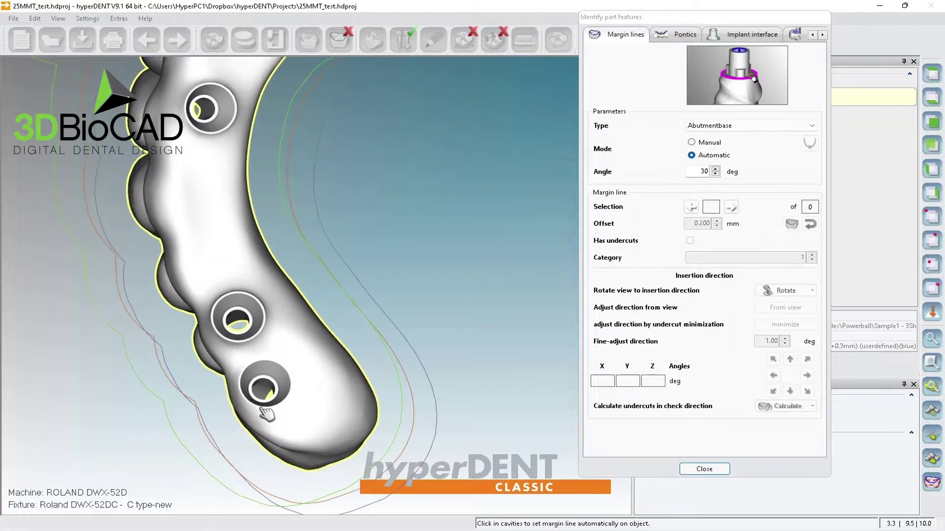
middle_click_drag(287, 401, 279, 385)
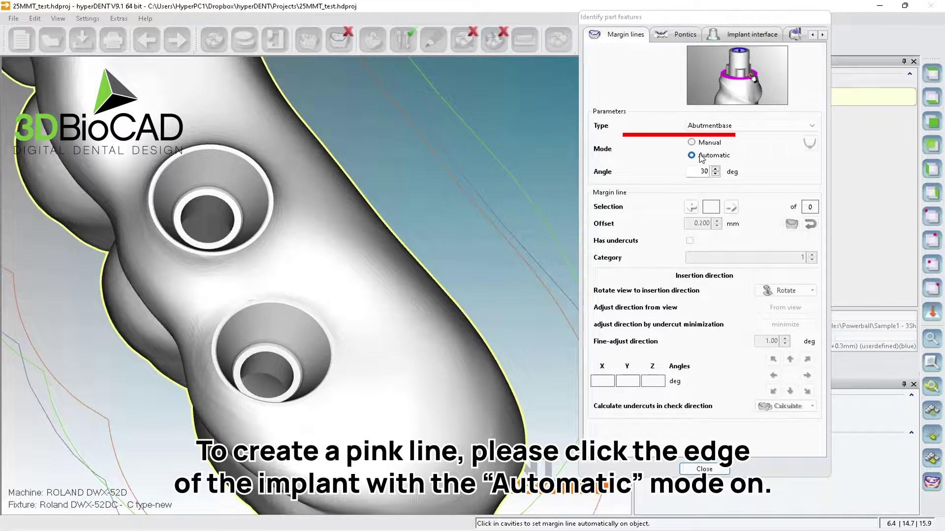
scroll(231, 394, "up", 3)
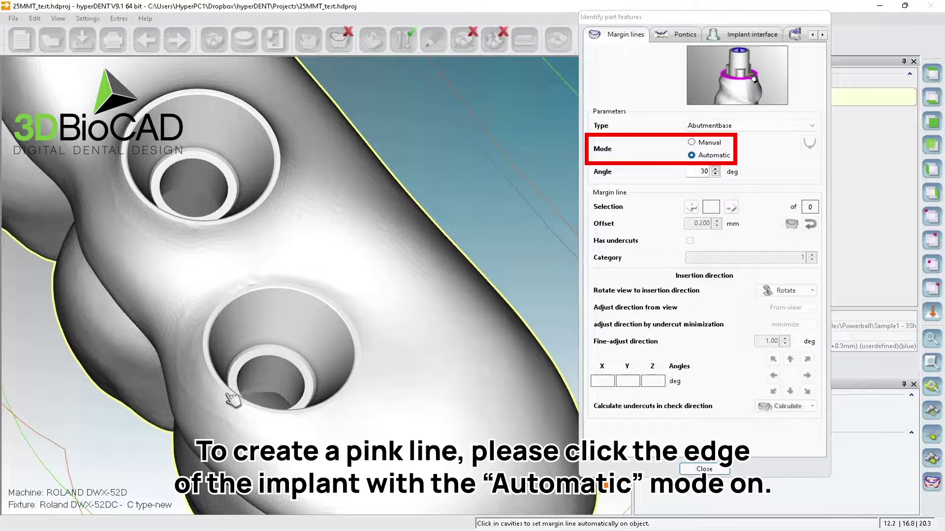
left_click(233, 400)
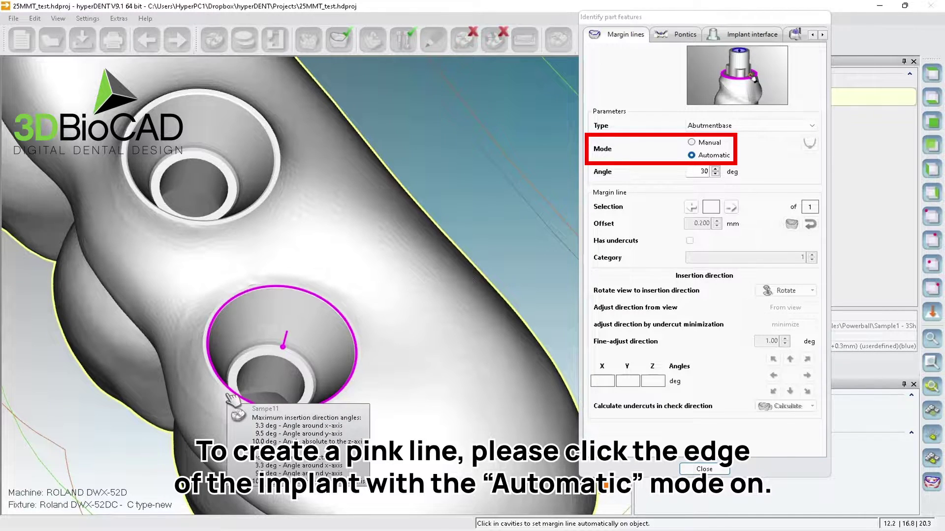
middle_click_drag(249, 256, 305, 327)
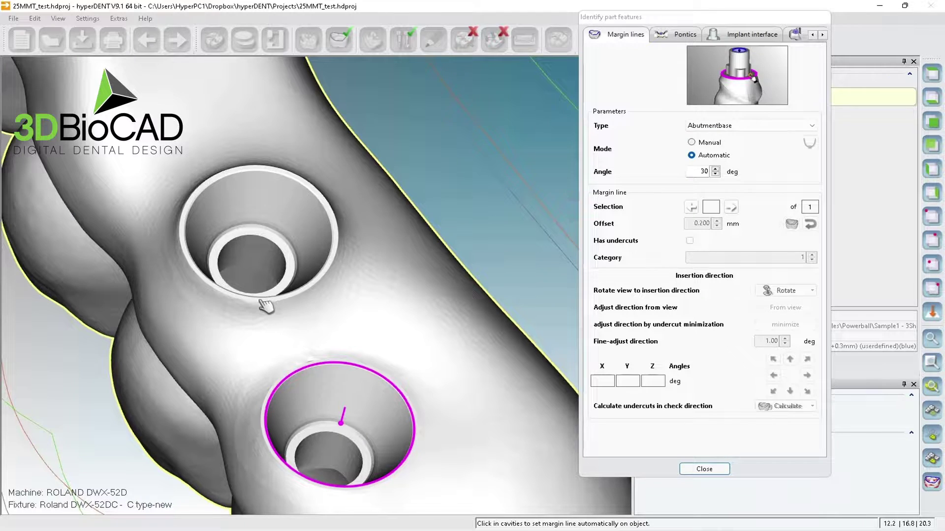
left_click(266, 306)
- Trace a closed Abutmentbase margin line in Manual mode around the outer rim of the third implant hole
right_click_drag(205, 187, 340, 440)
middle_click_drag(339, 439, 336, 486)
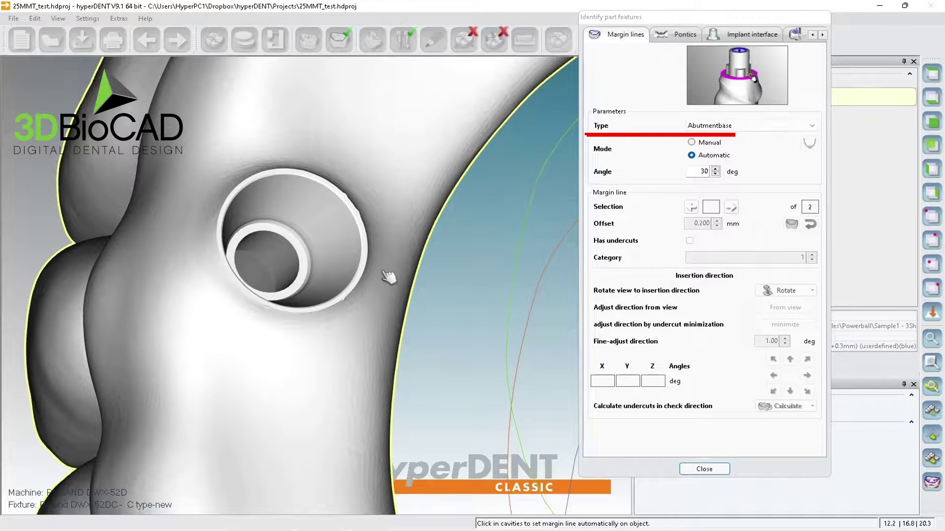
left_click(692, 143)
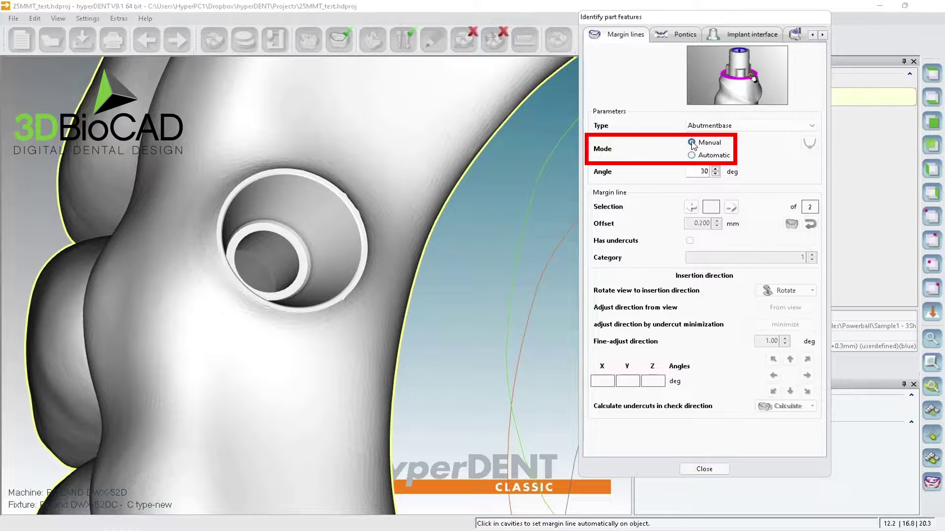
left_click(297, 313)
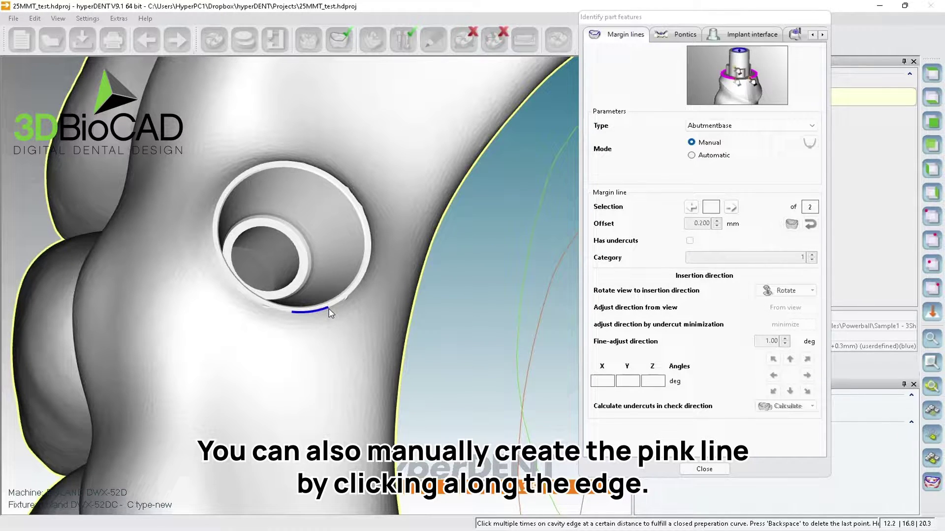
left_click(329, 309)
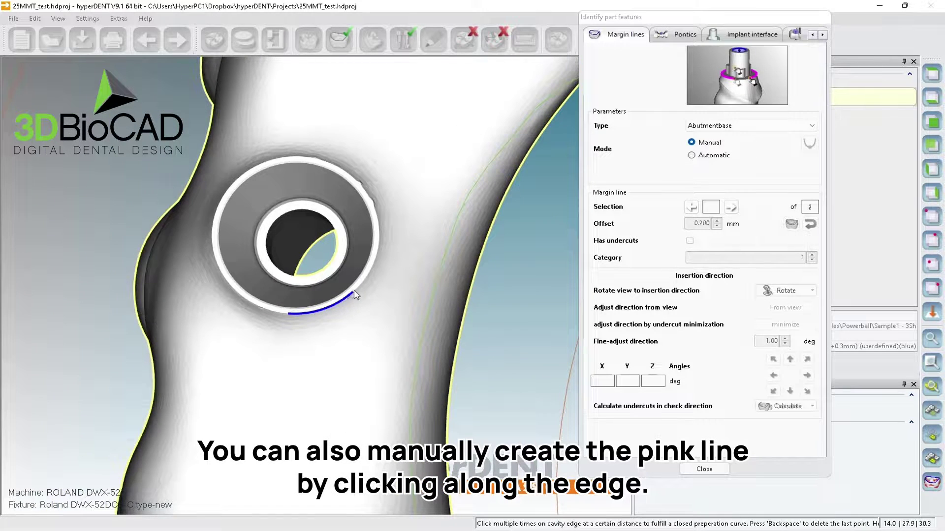
left_click(373, 257)
left_click(360, 183)
left_click(328, 166)
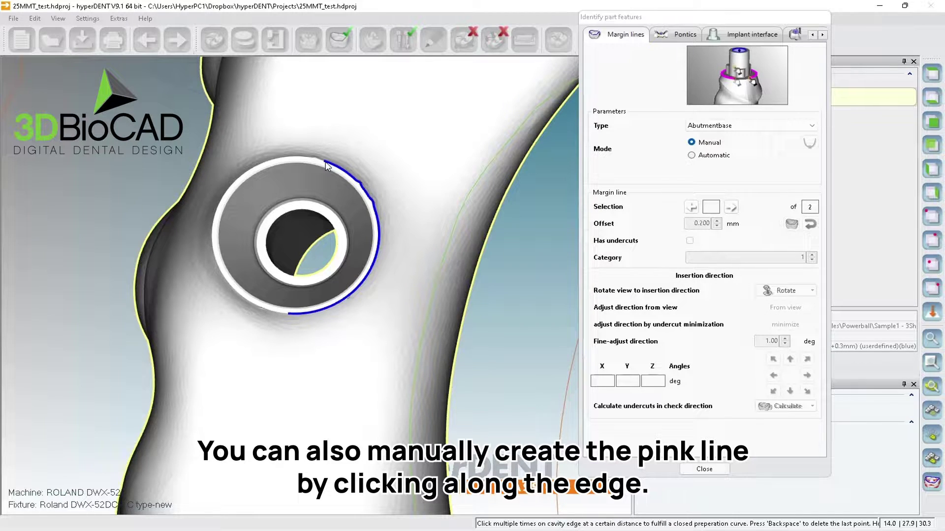
left_click(249, 172)
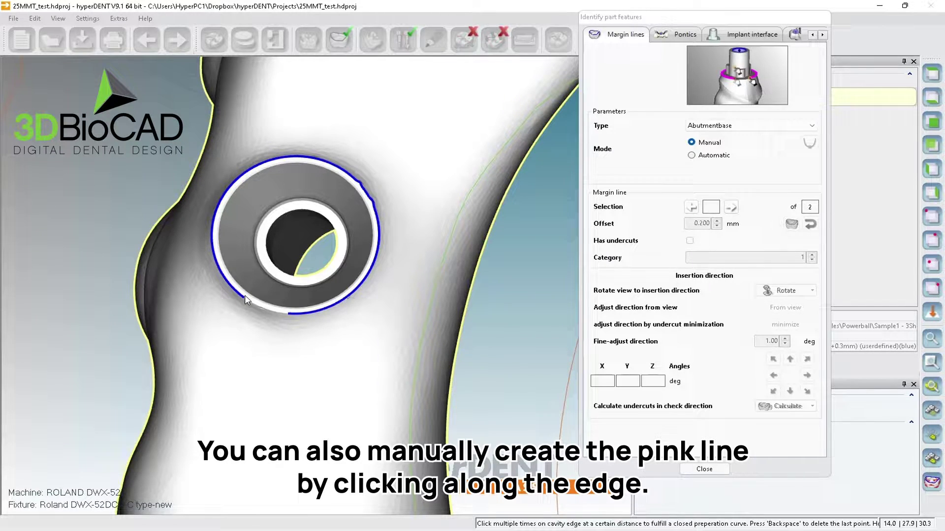
left_click(288, 314)
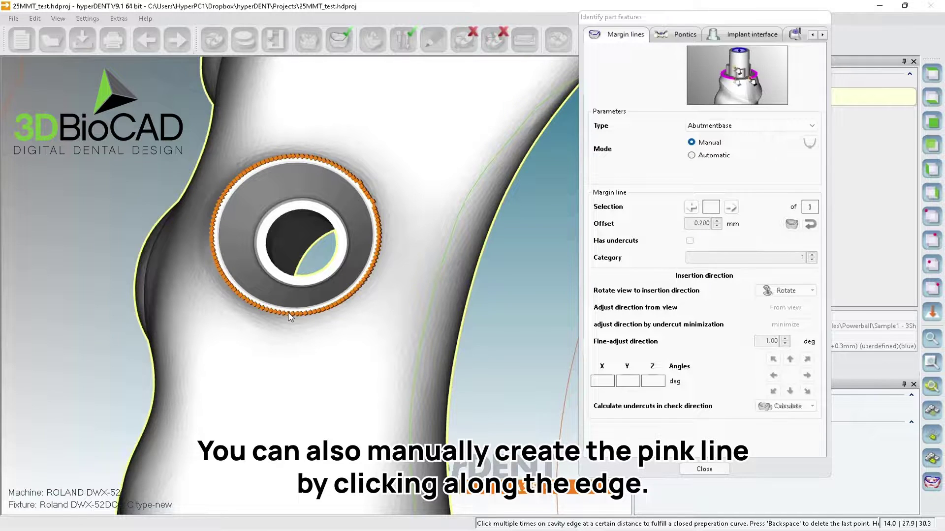
- Identify an Abutmentbase margin line in Automatic mode on the outer rim of the fourth implant hole
left_click(699, 156)
middle_click_drag(494, 127, 464, 231)
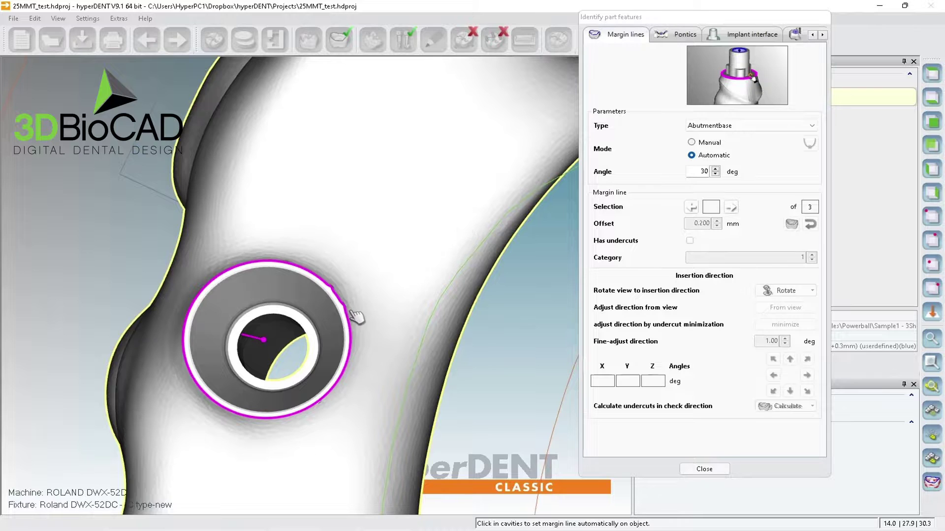
scroll(353, 315, "up", 5)
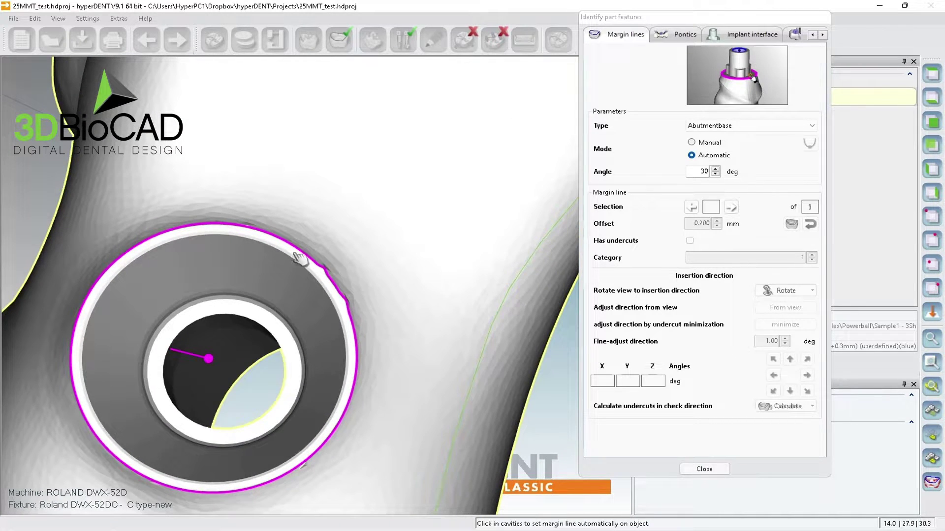
middle_click_drag(443, 172, 376, 295)
middle_click_drag(291, 278, 155, 353)
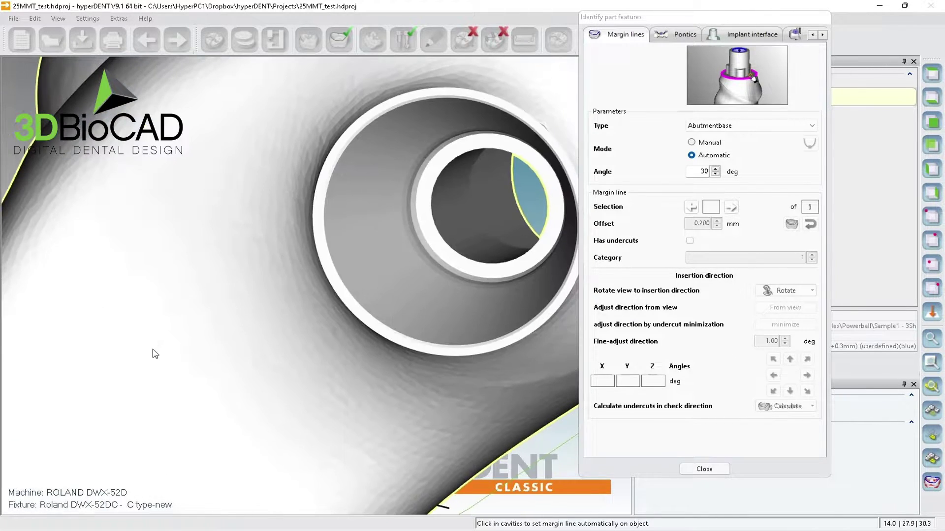
middle_click_drag(483, 372, 475, 352)
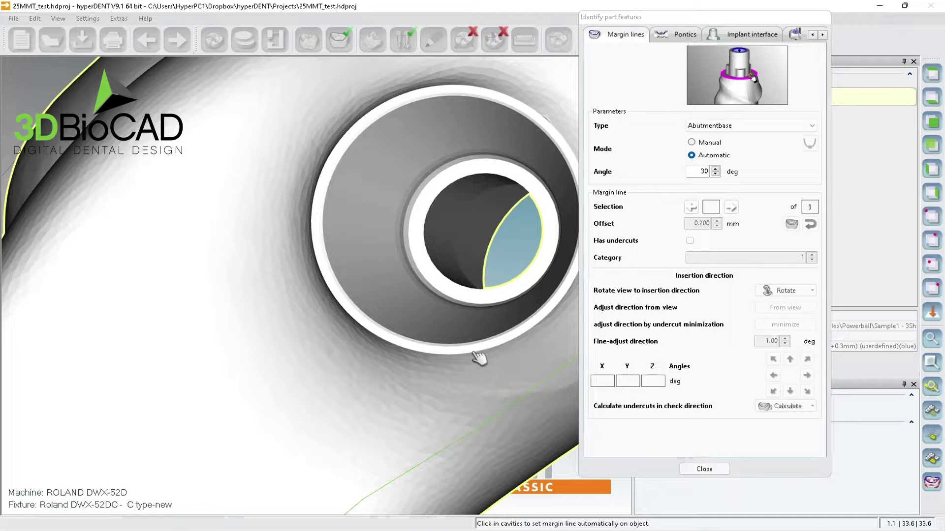
left_click(480, 359)
- Identify Abutmentbase margin lines in Automatic mode at a 30 deg angle on the rims of the two remaining implant holes
right_click_drag(480, 354, 58, 463)
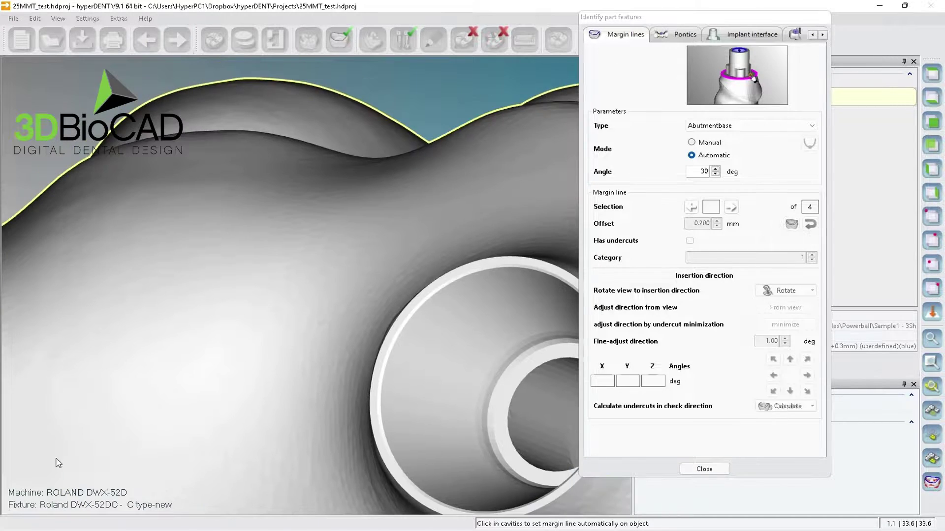
left_click(405, 491)
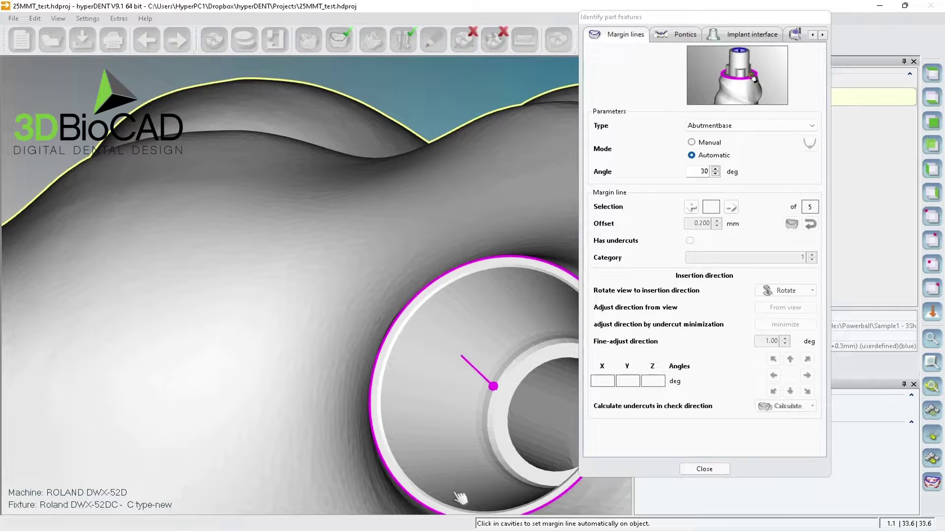
middle_click_drag(430, 367, 102, 276)
middle_click_drag(433, 221, 127, 231)
middle_click_drag(470, 325, 229, 297)
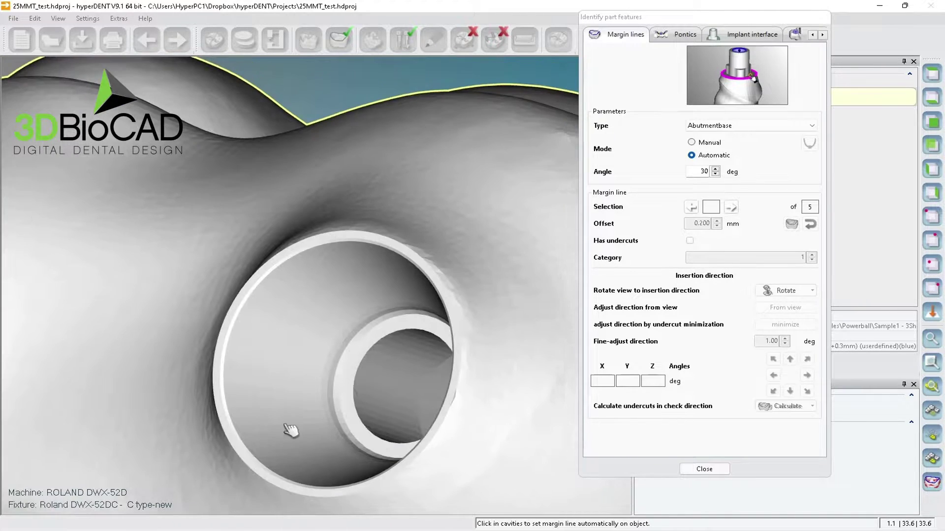
left_click(253, 469)
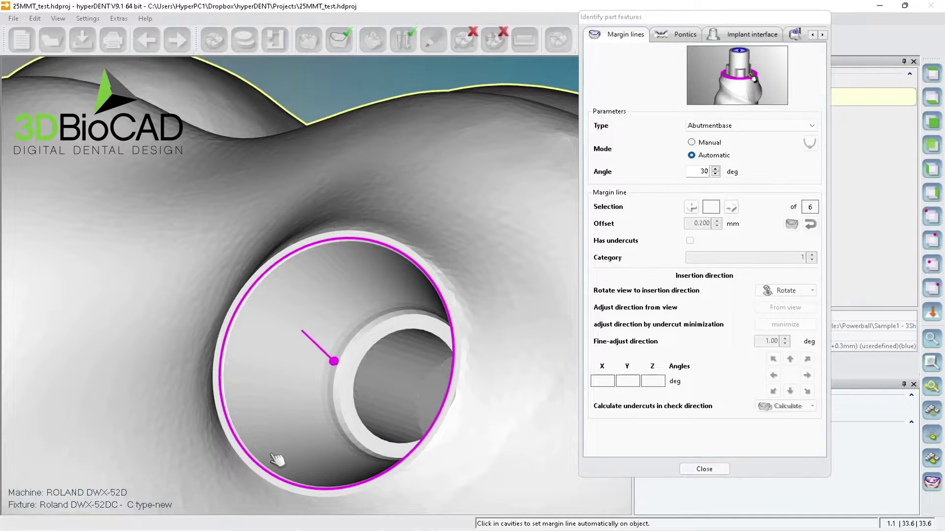
- Delete the margin line of the last implant hole and identify that rim again in Automatic mode
right_click_drag(278, 458, 322, 438)
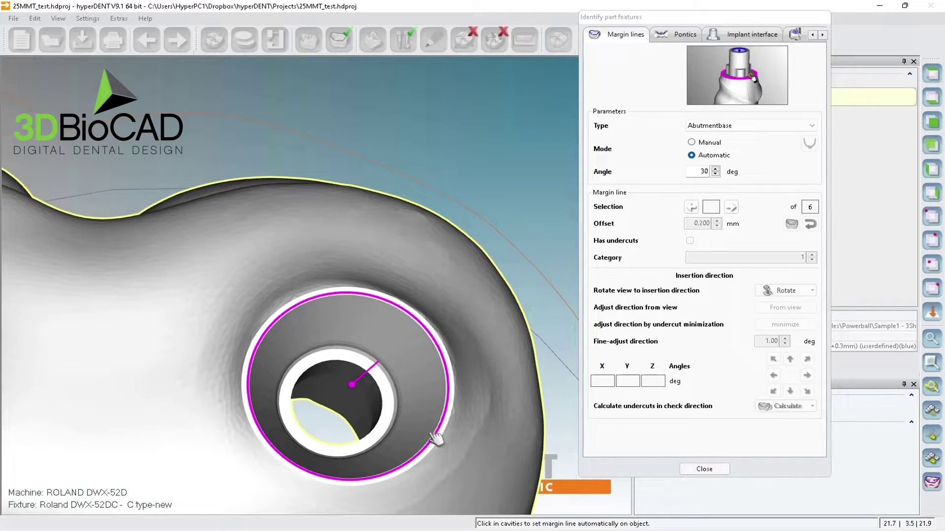
left_click(691, 207)
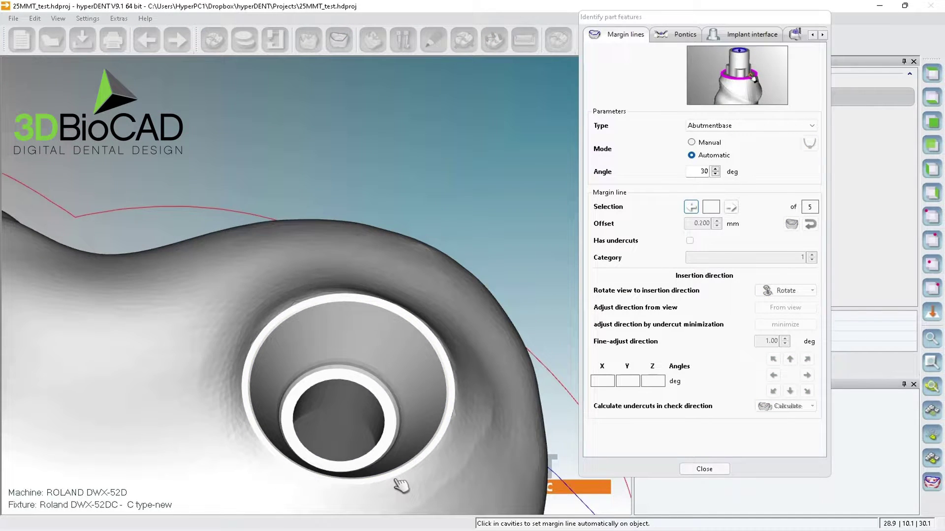
left_click(399, 481)
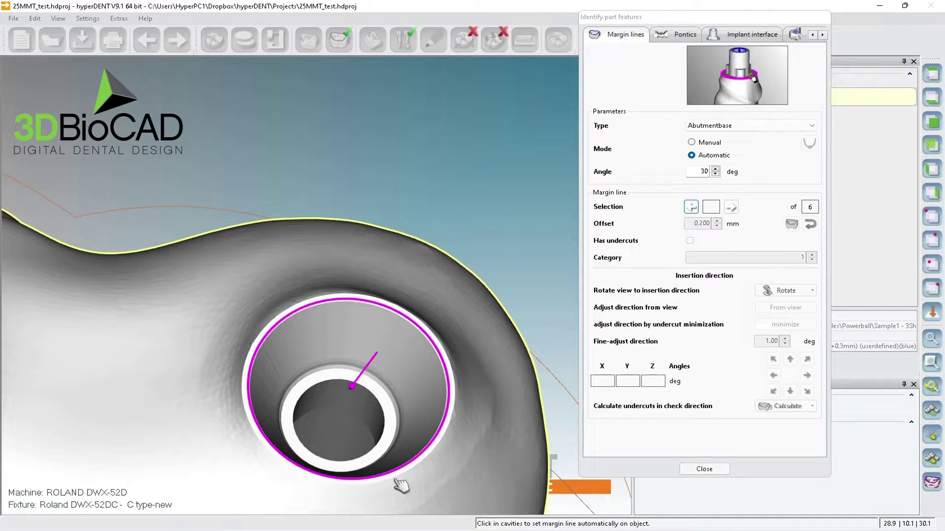
- Try a 0.200 mm offset on margin line 6, and revert it
left_click(691, 209)
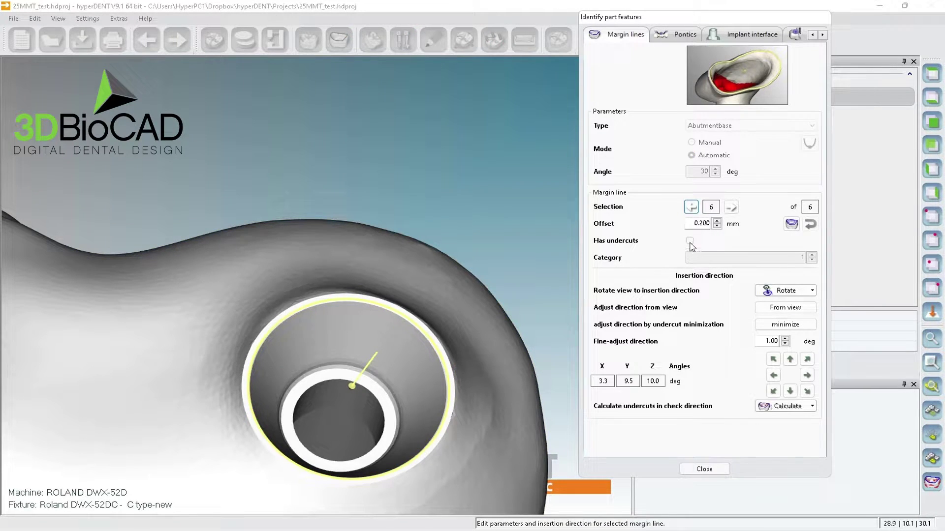
left_click(790, 225)
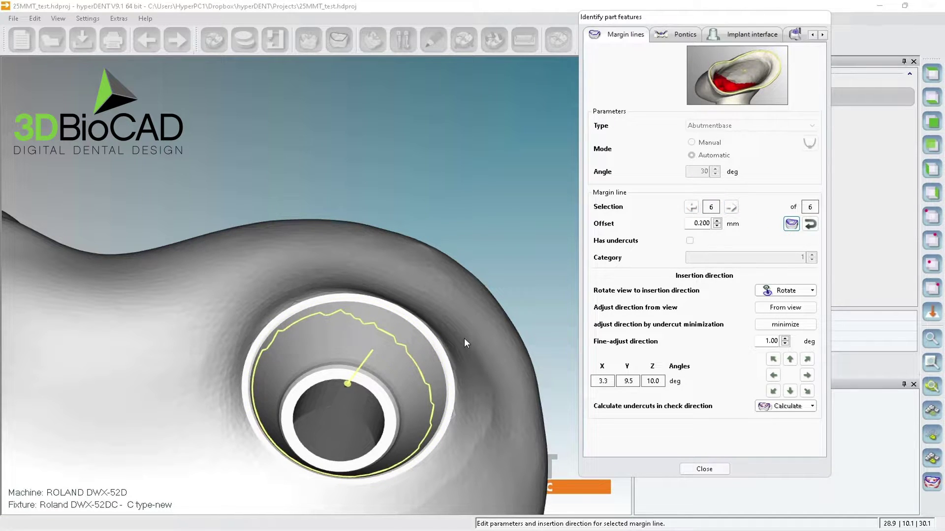
left_click(810, 224)
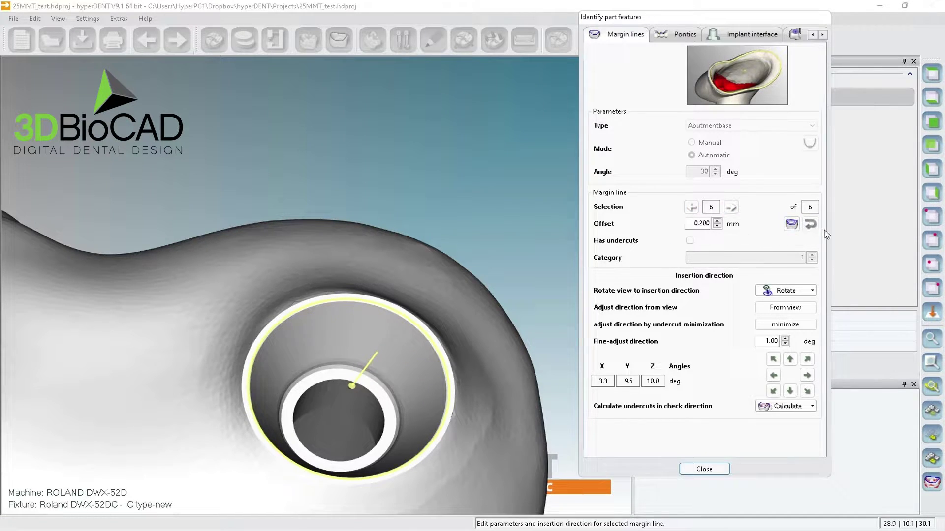
- Apply a -0.100 mm offset to margin line 6, check its course along the rim, and delete that line
left_click(702, 224)
left_click(791, 225)
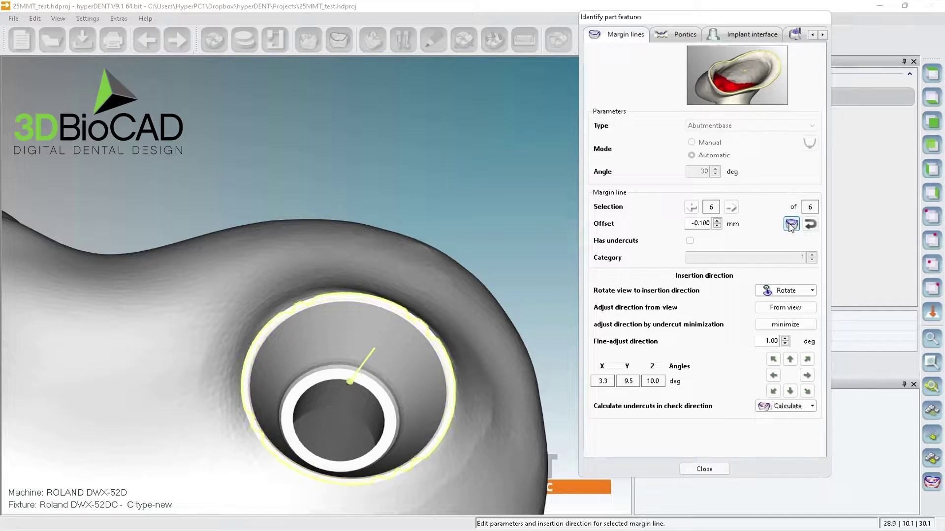
scroll(386, 476, "up", 4)
middle_click_drag(404, 475, 403, 456)
left_click(786, 225)
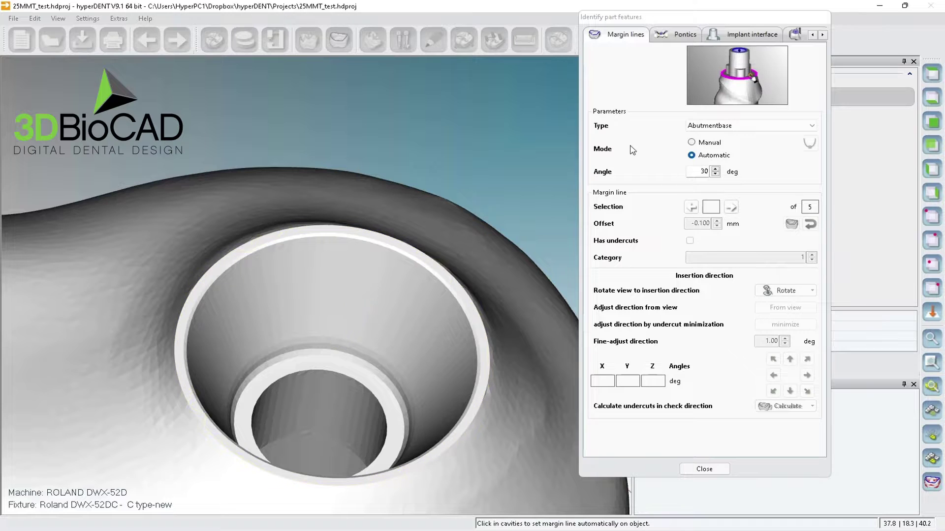
- Trace a closed Abutmentbase margin line in Manual mode around the outer rim of the last implant hole
left_click(703, 145)
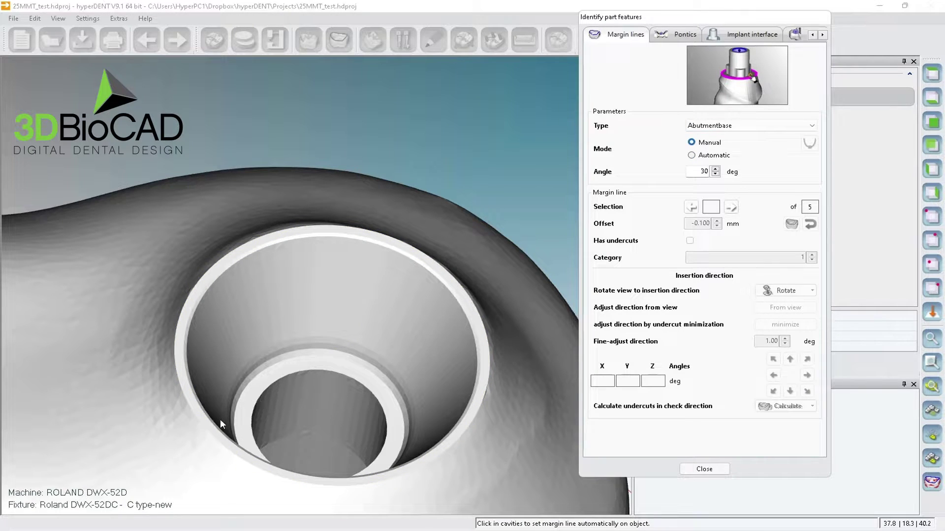
left_click(234, 458)
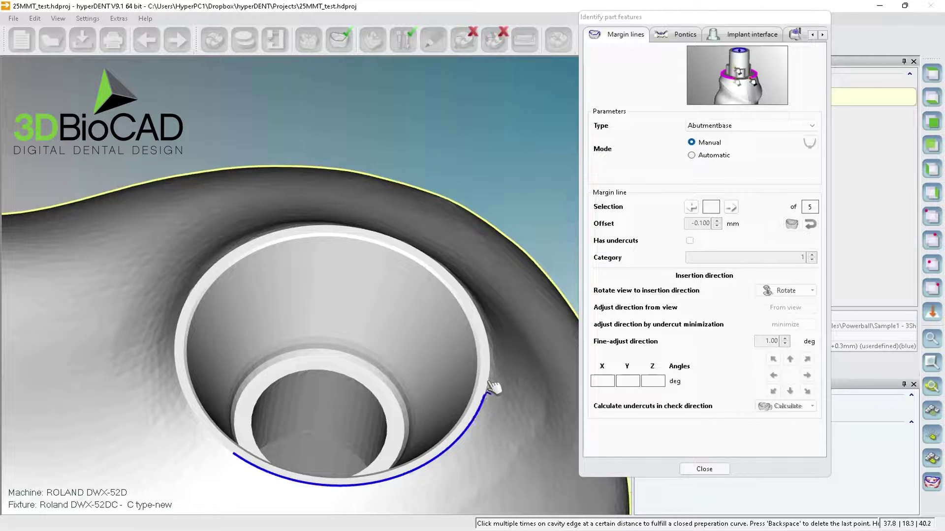
middle_click_drag(421, 254, 424, 293)
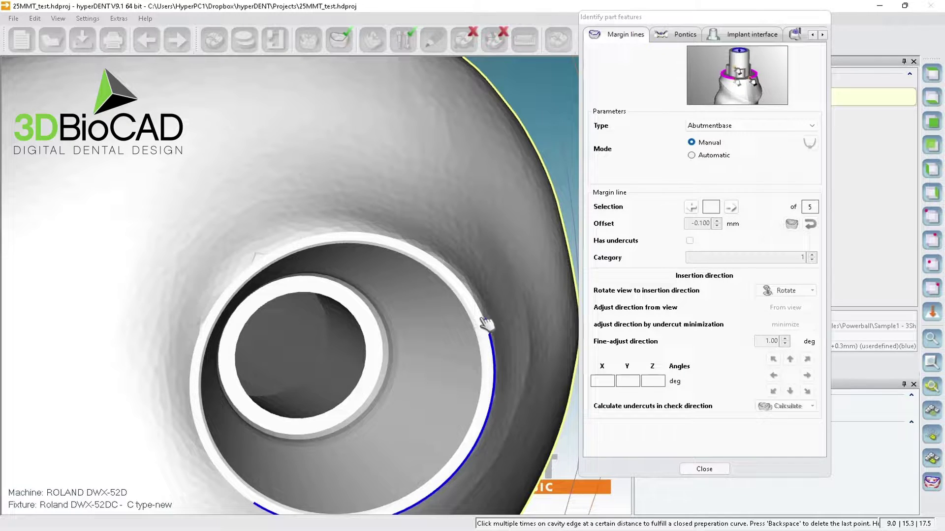
middle_click_drag(485, 319, 395, 328)
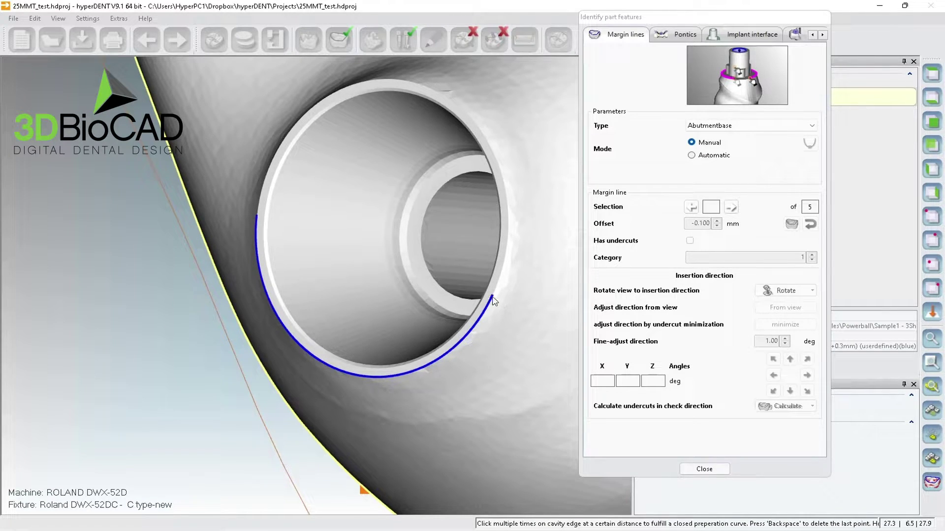
left_click(485, 146)
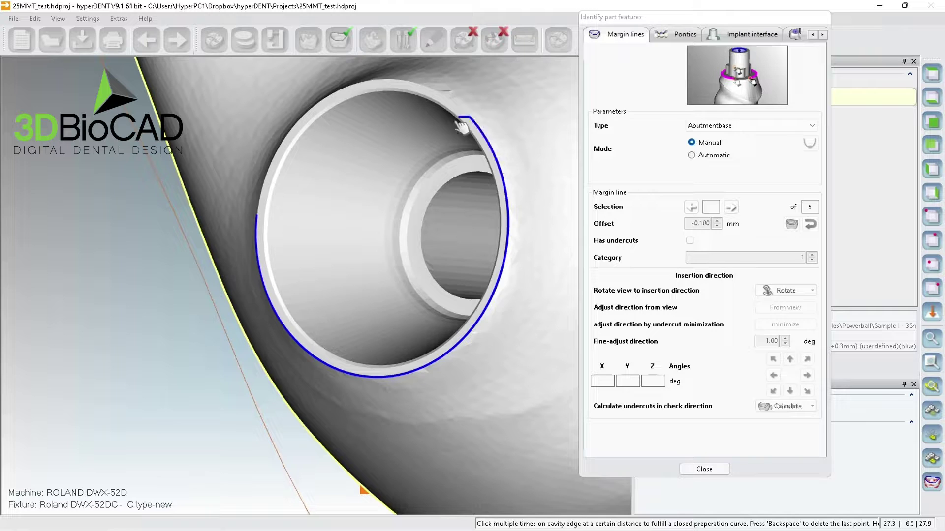
middle_click_drag(456, 122, 492, 249)
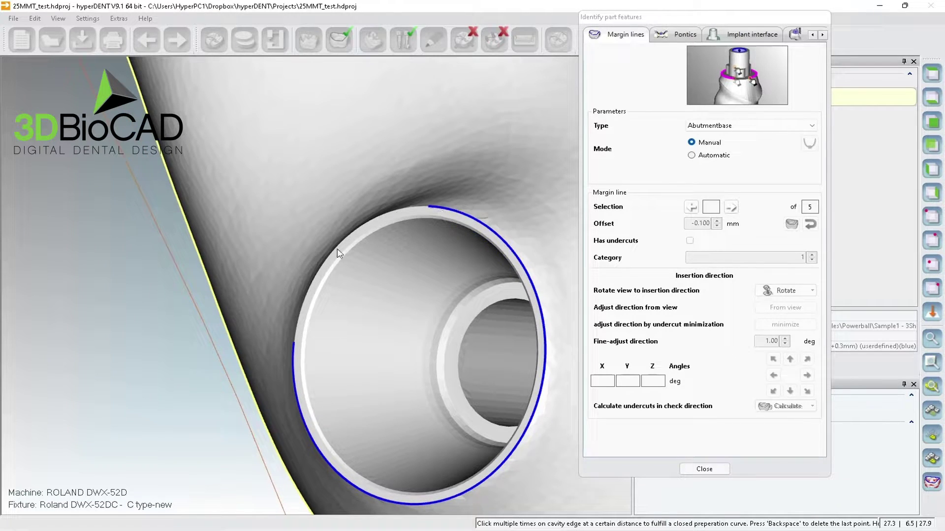
left_click(305, 351)
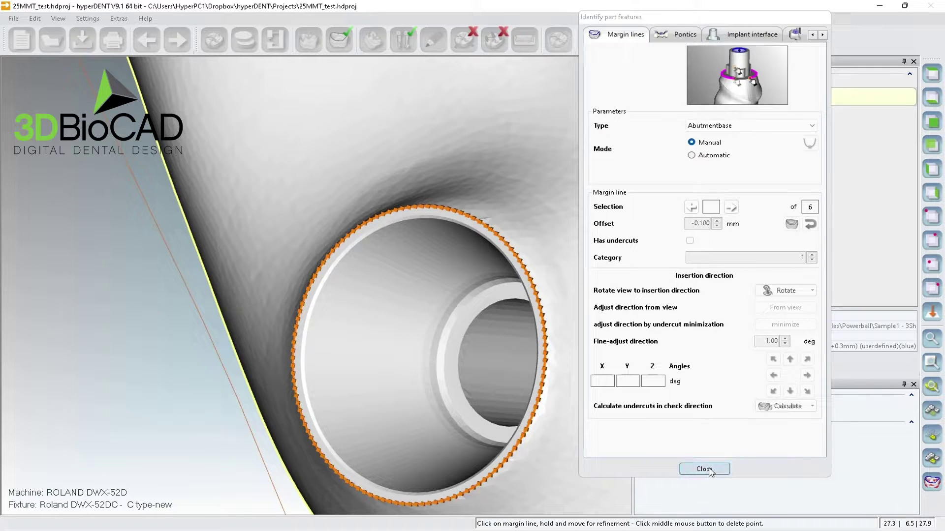
- Inspect the margin lines and their insertion directions on the implant holes along the arch from several angles
scroll(374, 323, "down", 5)
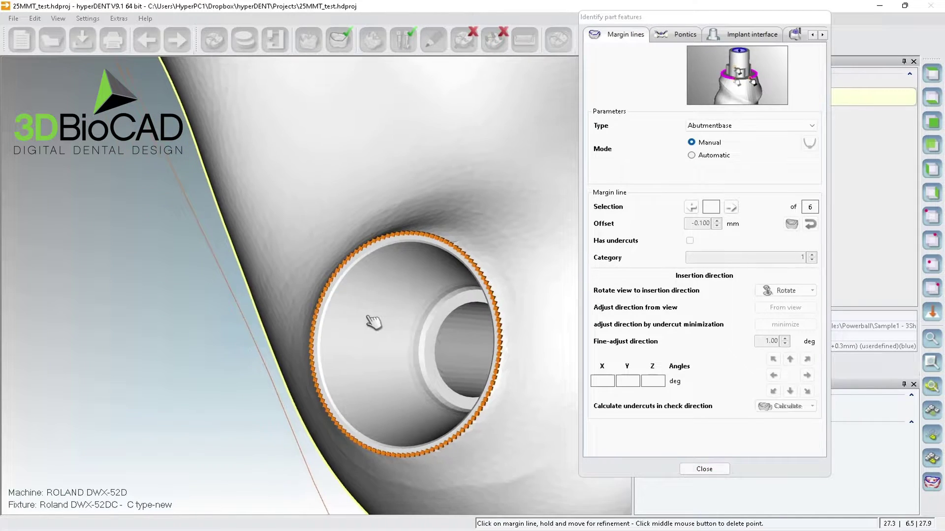
scroll(375, 321, "down", 5)
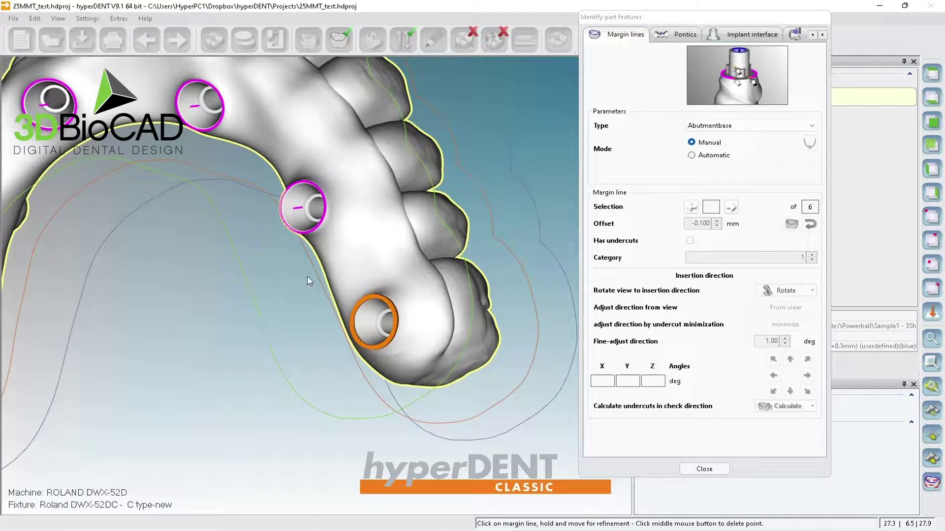
left_click_drag(307, 279, 310, 290)
scroll(386, 309, "up", 10)
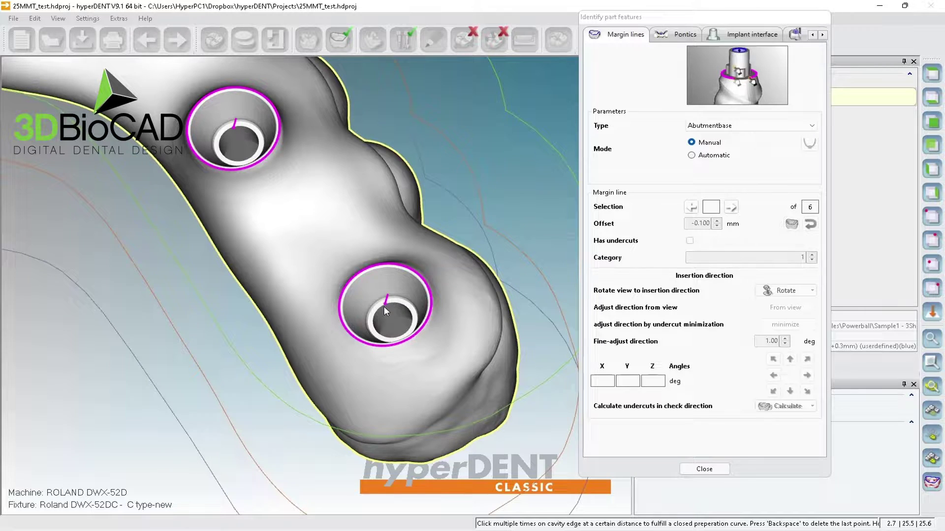
mouse_move(383, 307)
middle_click_drag(401, 315, 408, 330)
right_click_drag(407, 330, 412, 335)
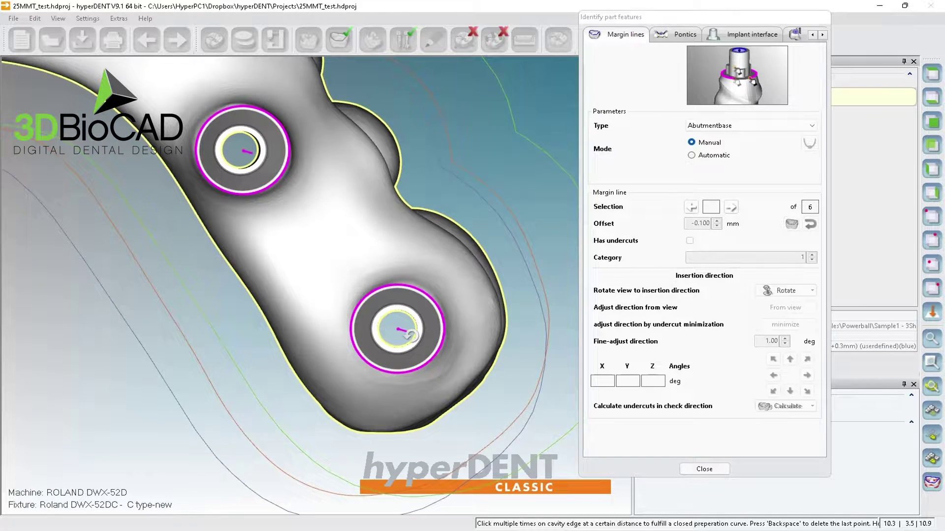
right_click_drag(413, 377, 424, 335)
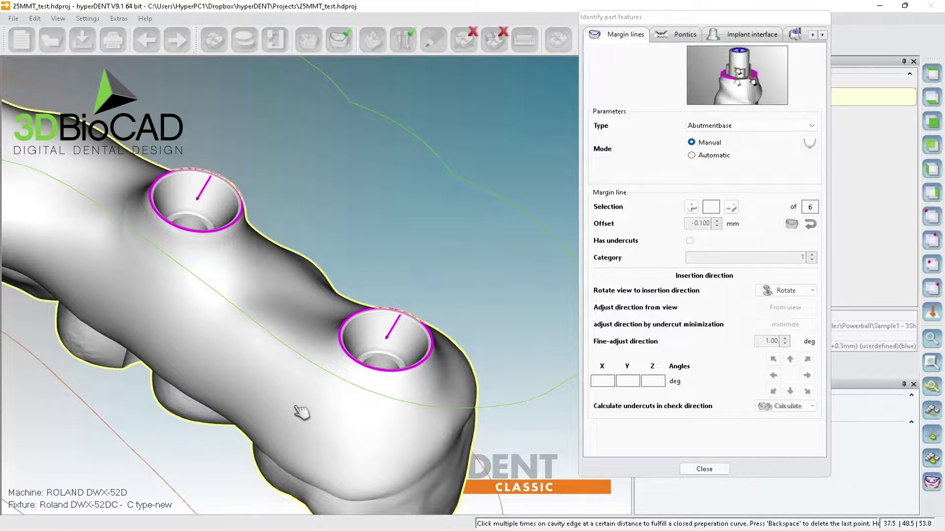
scroll(303, 404, "down", 1)
middle_click_drag(289, 388, 278, 387)
right_click_drag(279, 388, 321, 388)
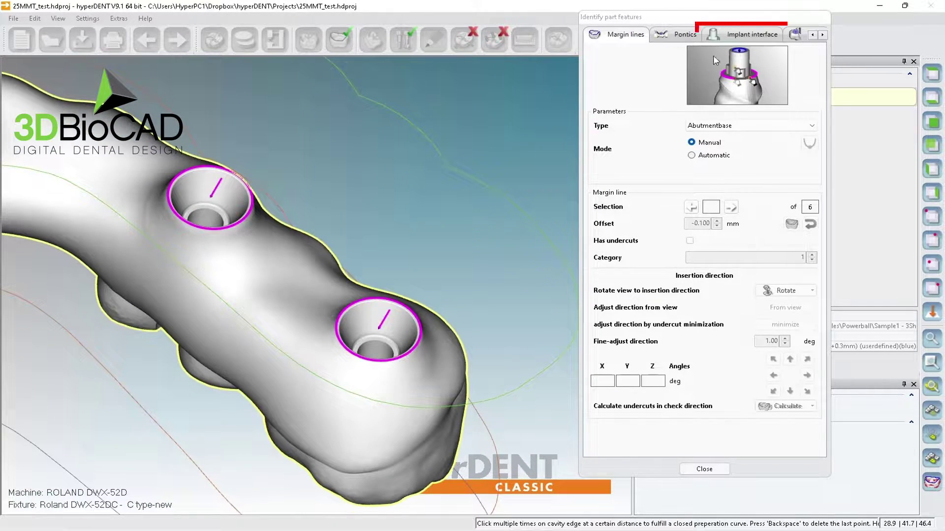
- Display the implant interface settings and set Mesh Roughness to Rough, after trying finer values
left_click(724, 39)
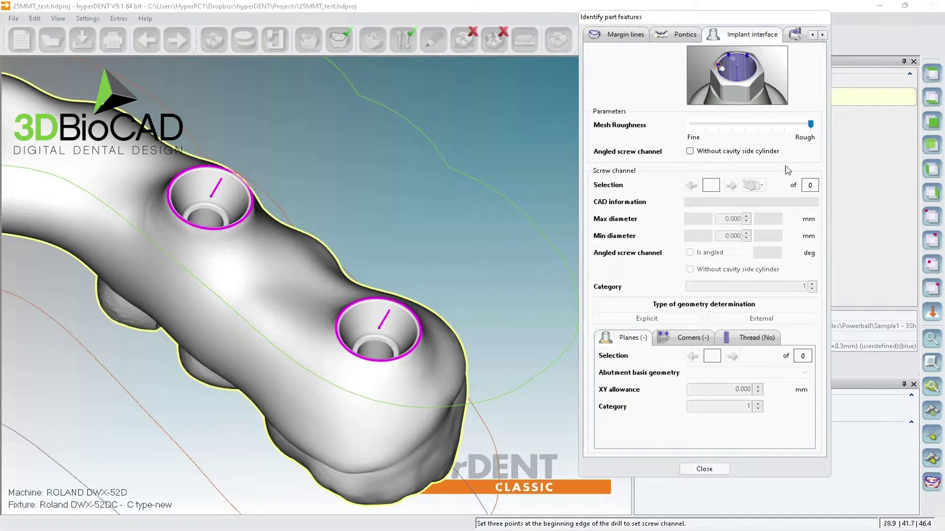
left_click_drag(793, 130, 716, 132)
left_click_drag(782, 132, 806, 133)
scroll(362, 346, "up", 2)
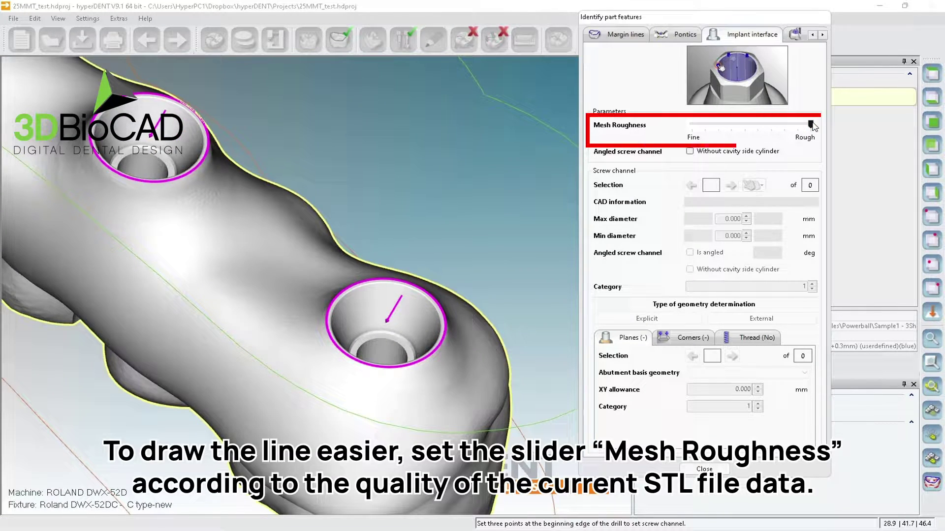
left_click_drag(811, 126, 749, 129)
left_click_drag(748, 128, 810, 131)
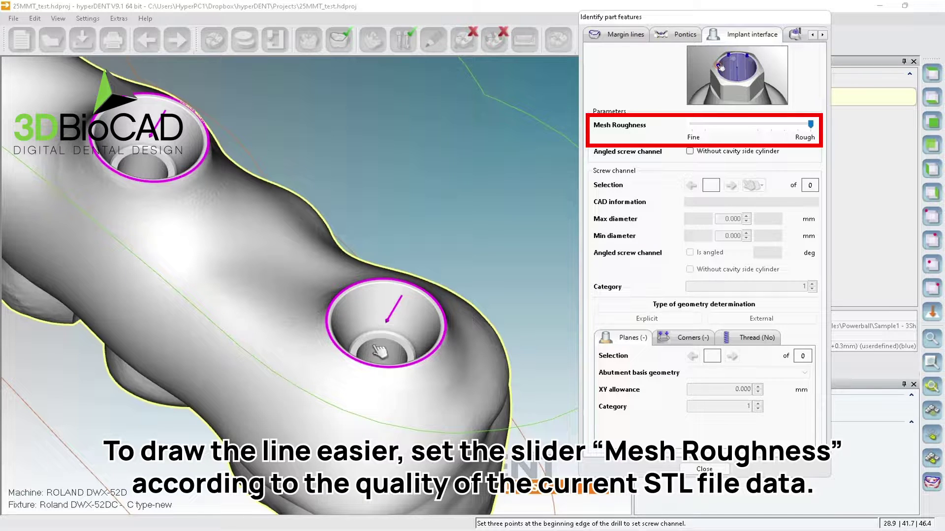
- Define a screw channel from three points on the end implant hole's inner channel edge and check its direction from both sides
scroll(375, 346, "up", 5)
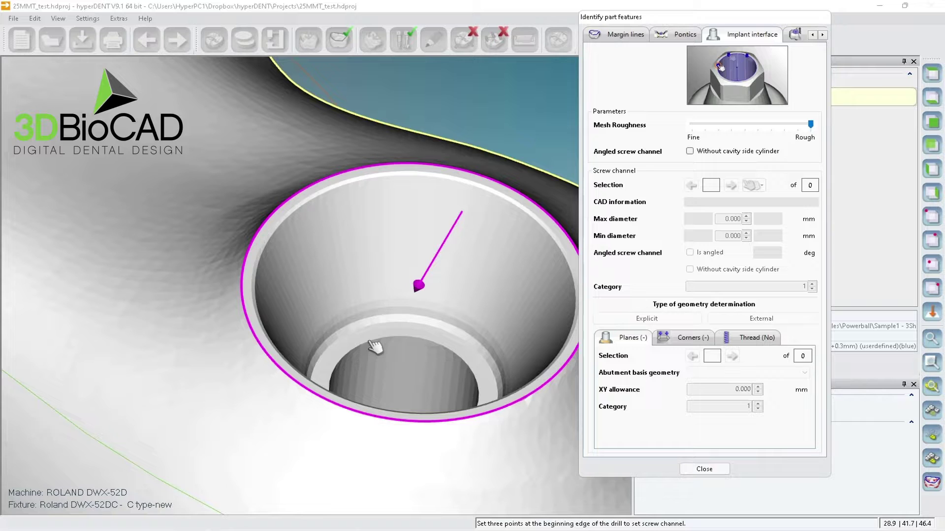
left_click(371, 340)
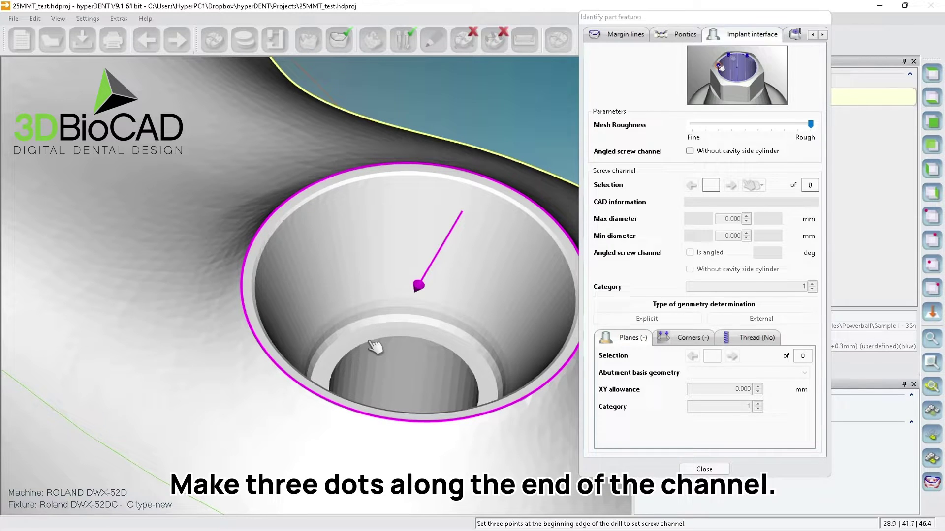
left_click(433, 341)
middle_click_drag(443, 347, 491, 396)
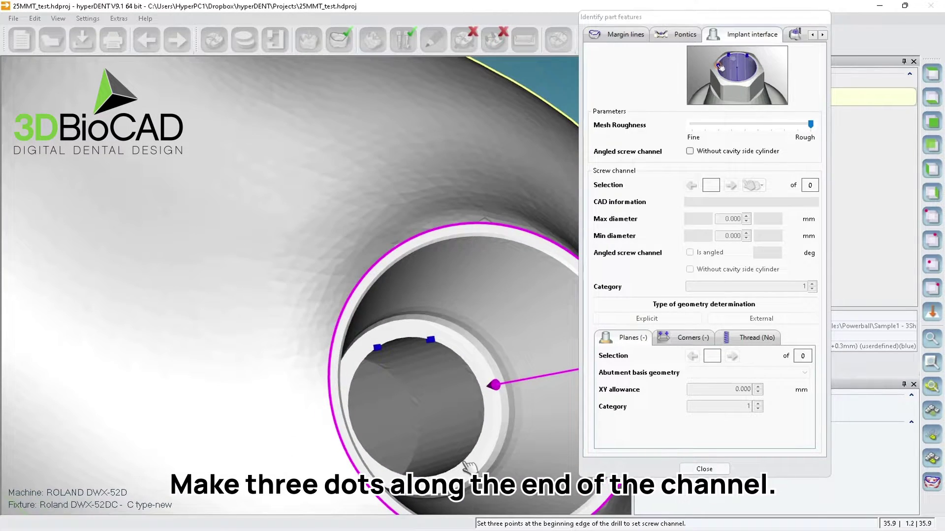
left_click(464, 461)
middle_click_drag(473, 407, 448, 351)
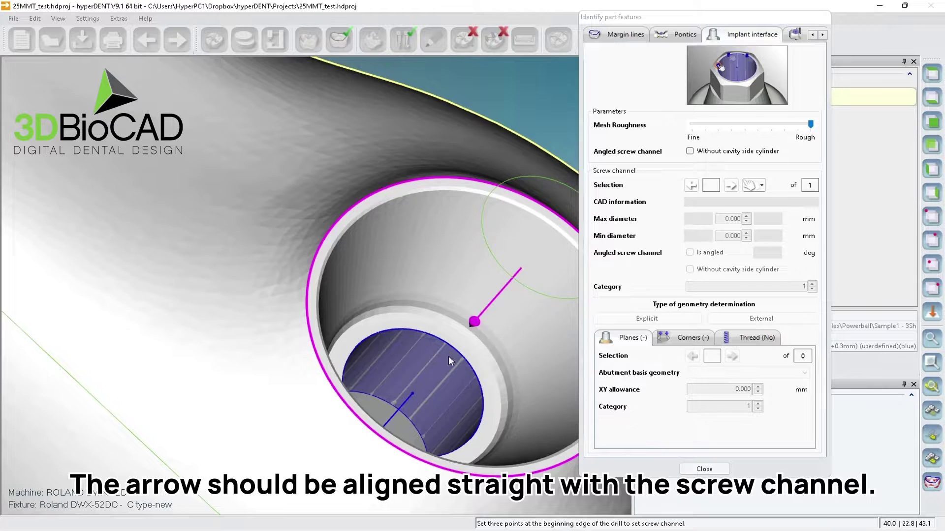
middle_click_drag(449, 361, 321, 322)
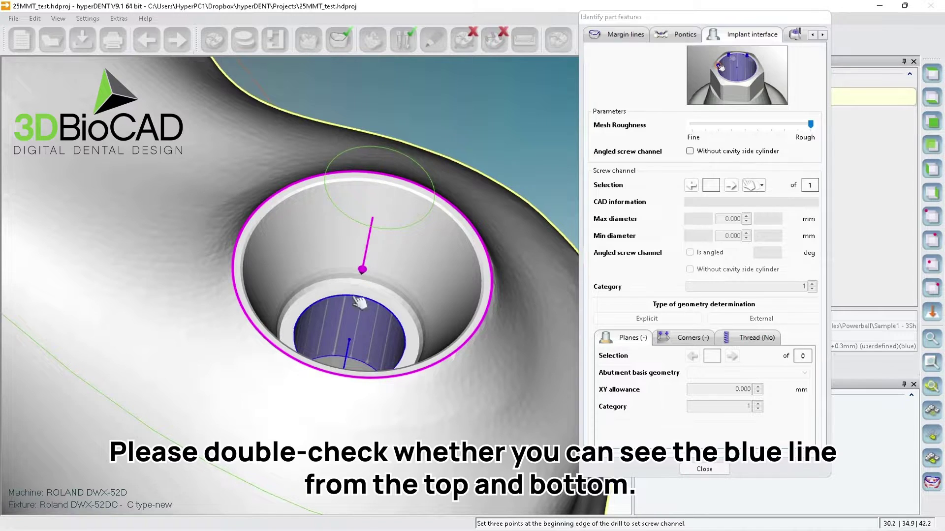
mouse_move(404, 330)
middle_click_drag(313, 400, 246, 257)
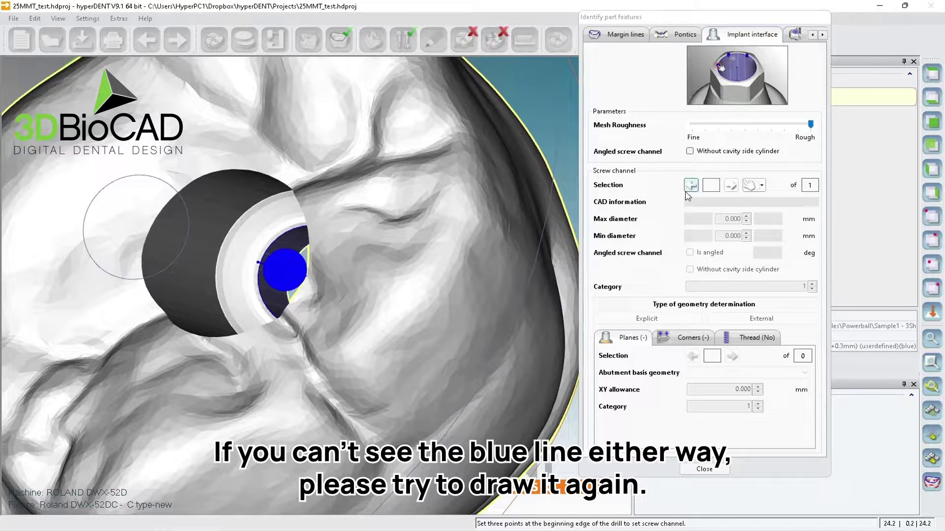
- Select and delete the screw channel defined in the end implant hole
left_click(731, 185)
left_click(691, 186)
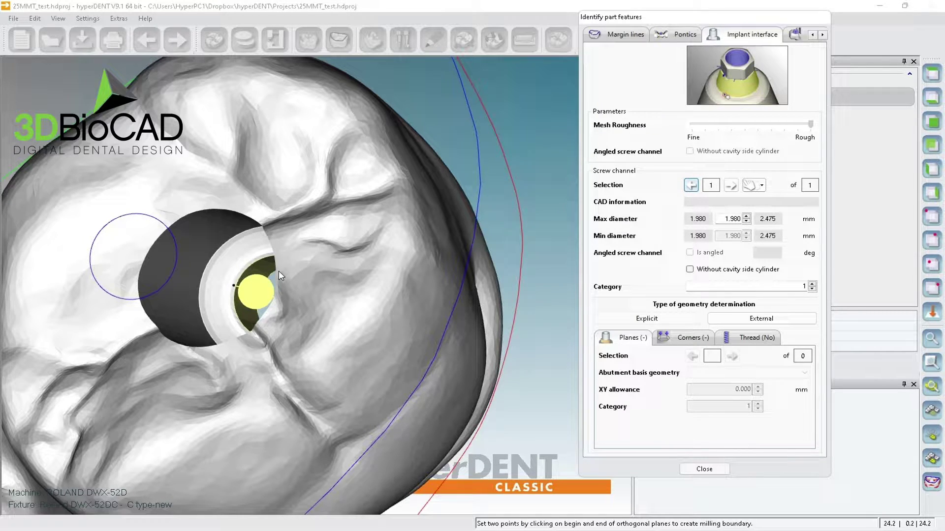
key("Delete")
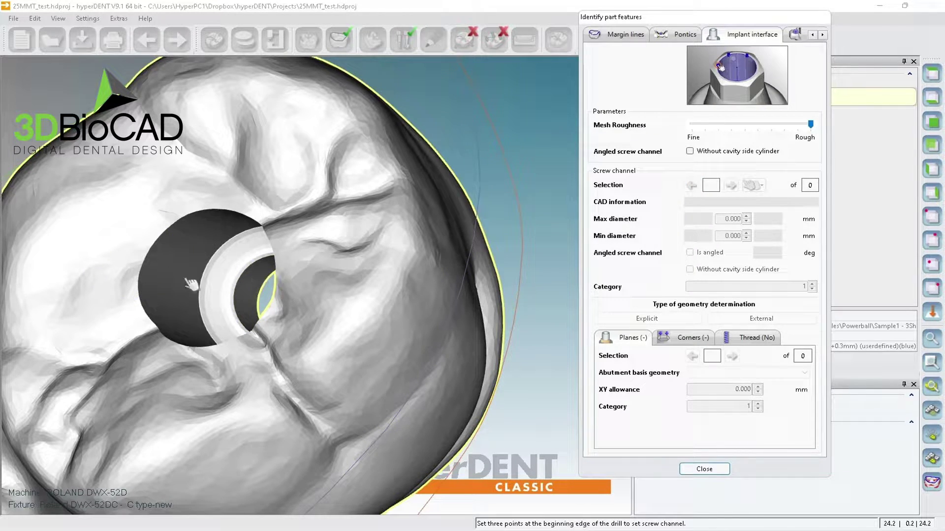
- Define the wide upper screw channel of the end molar with three points on its wall from the occlusal side
left_click(169, 297)
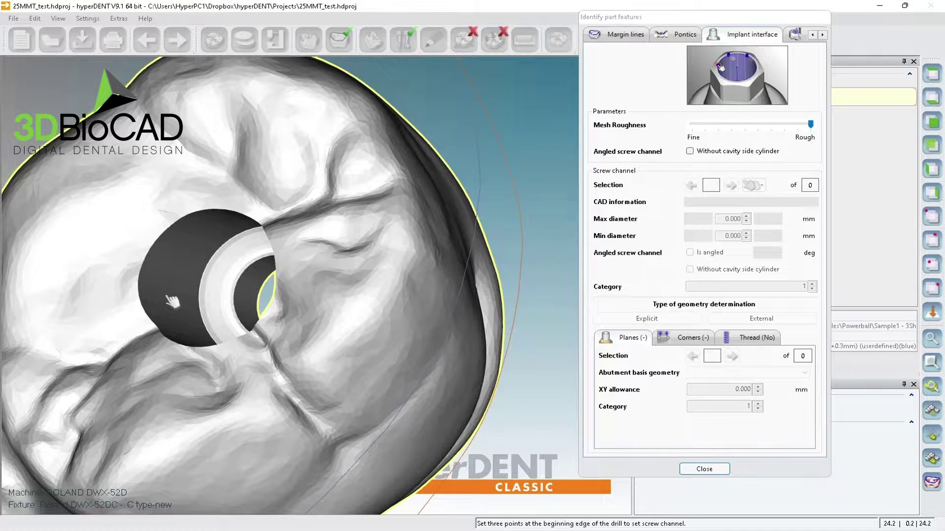
left_click(184, 267)
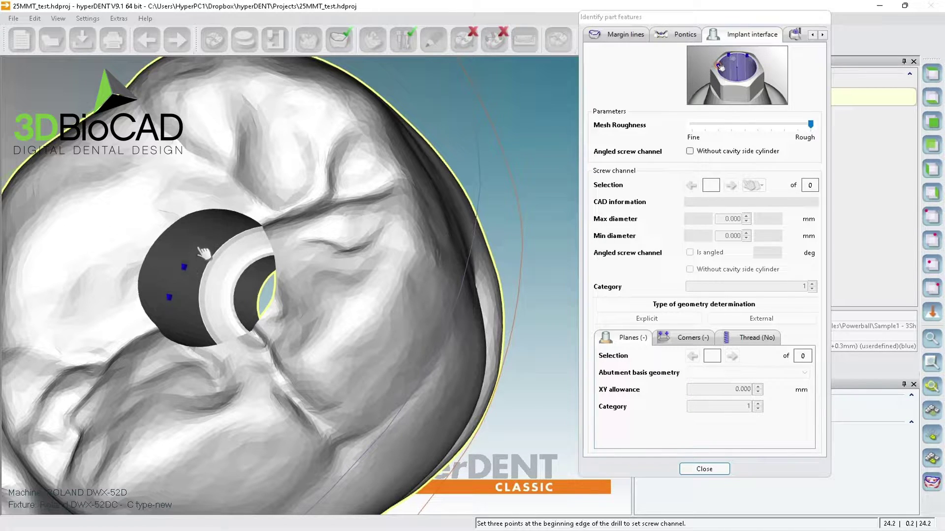
left_click(216, 228)
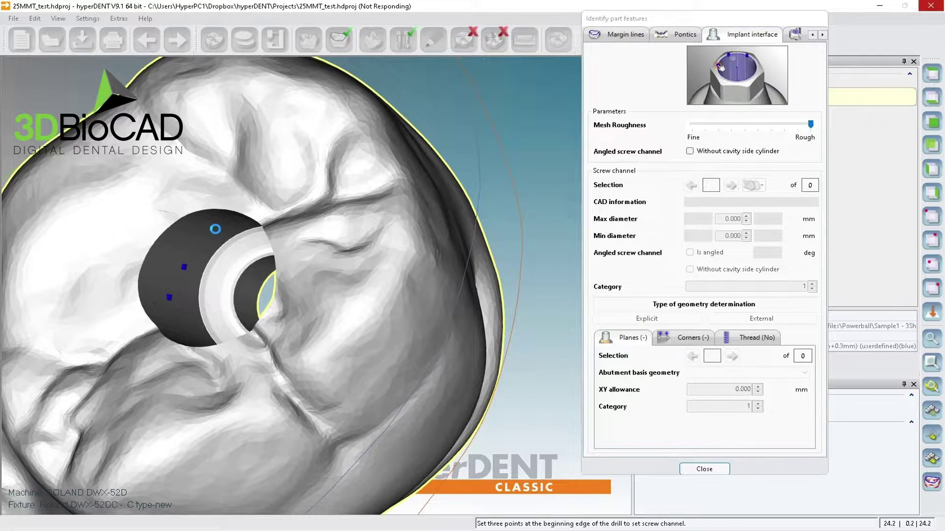
- Define the same molar's narrow inner screw channel with three base-side edge points, check both channel directions, and finish feature identification
right_click_drag(235, 267, 82, 328)
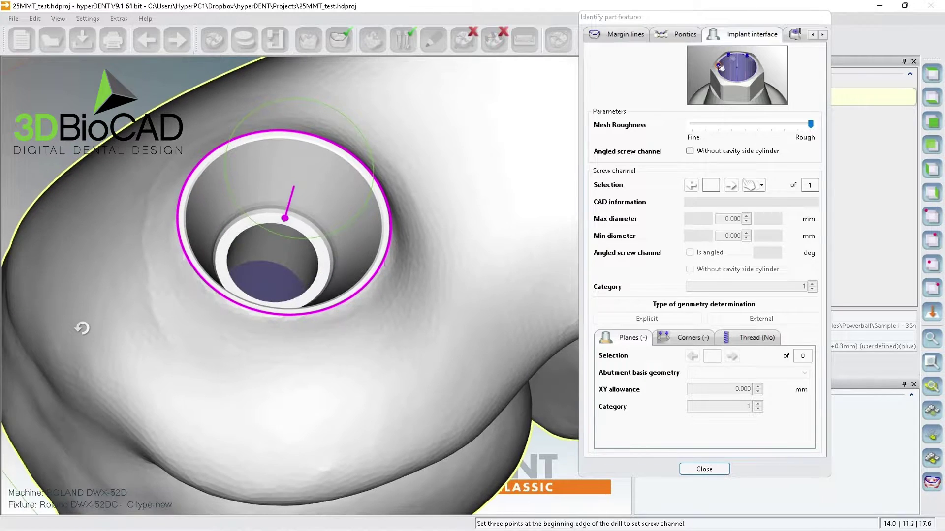
left_click(270, 222)
left_click(302, 233)
left_click(315, 278)
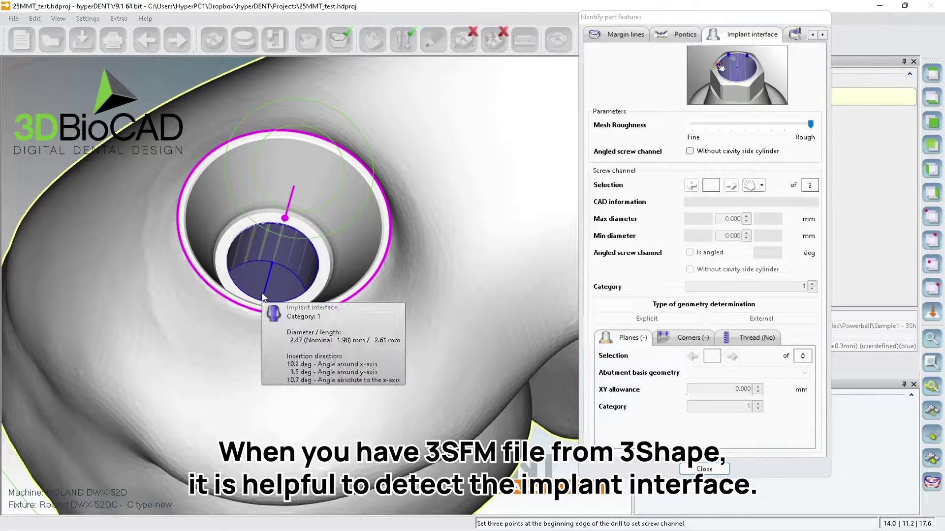
middle_click_drag(267, 267, 267, 359)
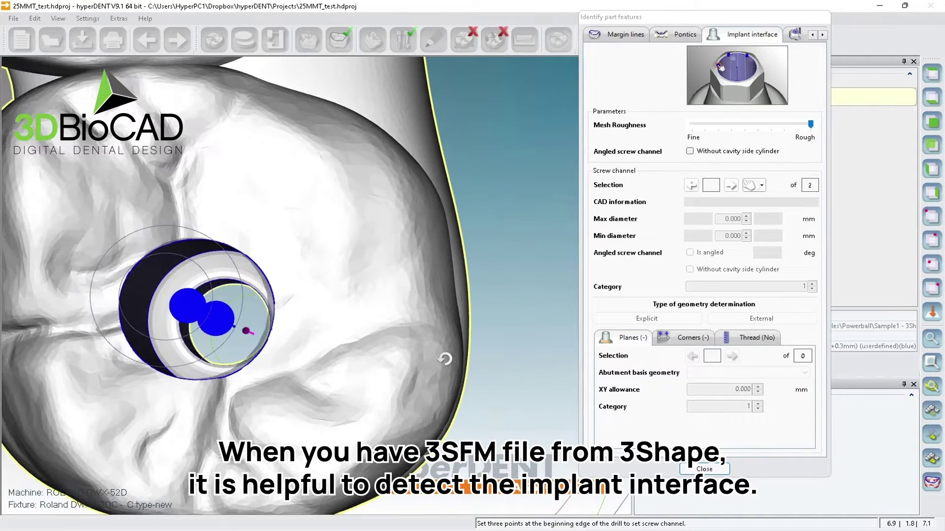
middle_click_drag(347, 347, 221, 294)
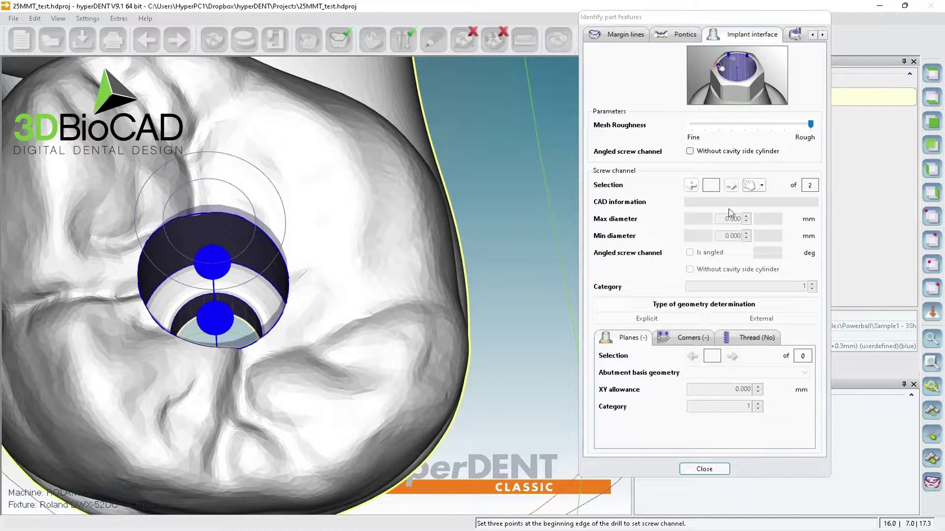
left_click(703, 468)
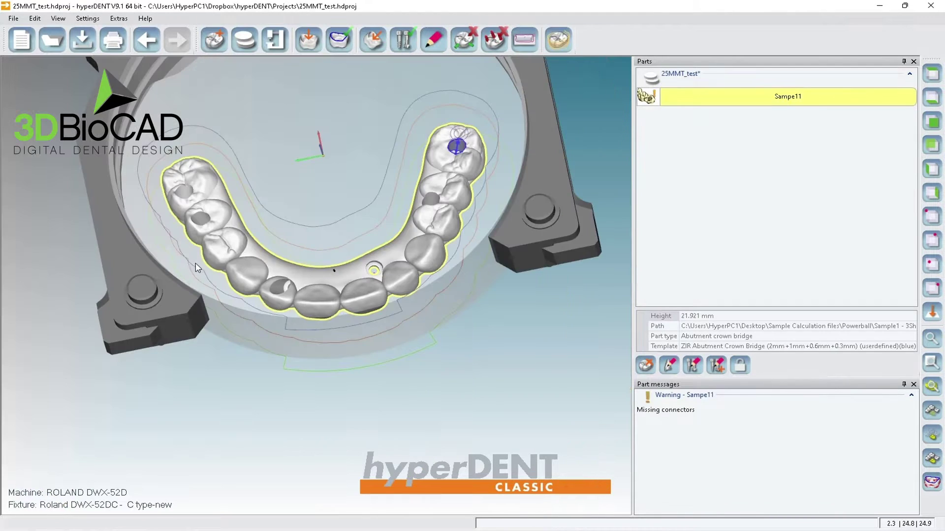
- Merge the two screw channels of the end molar into one and check the combined channel's direction
scroll(438, 147, "up", 4)
middle_click_drag(458, 170, 366, 331)
scroll(342, 357, "up", 2)
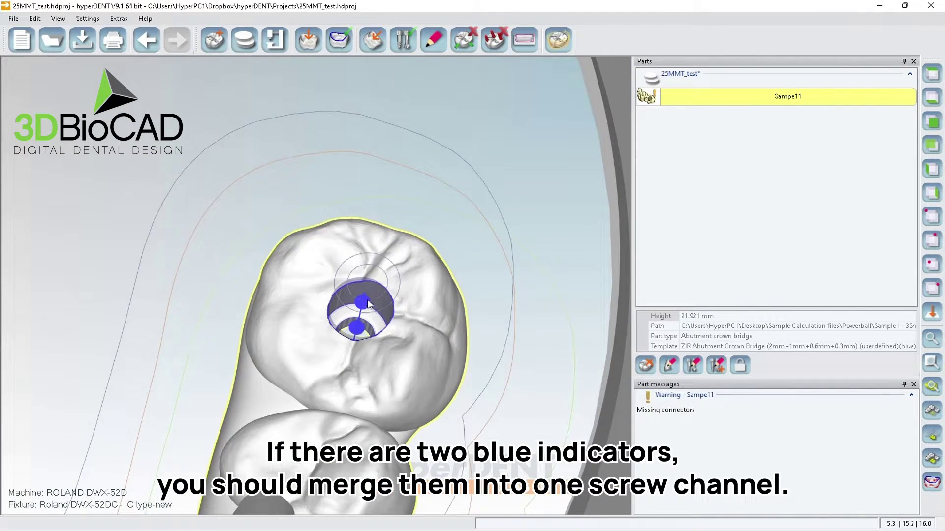
left_click(366, 304)
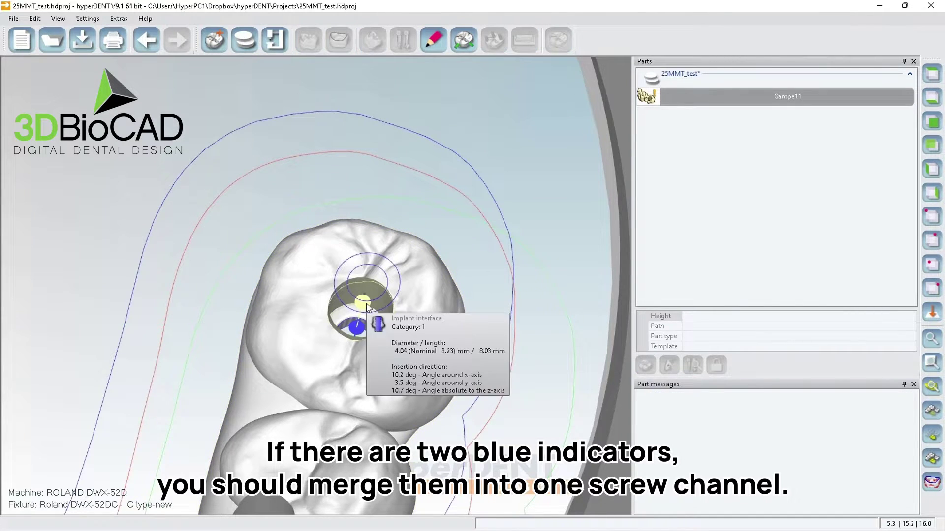
left_click(357, 328, "ctrl")
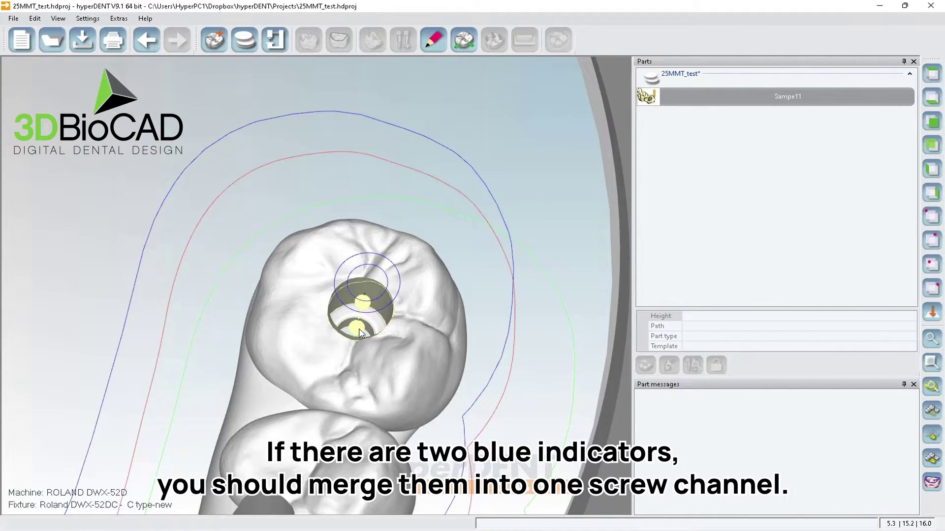
right_click(358, 329)
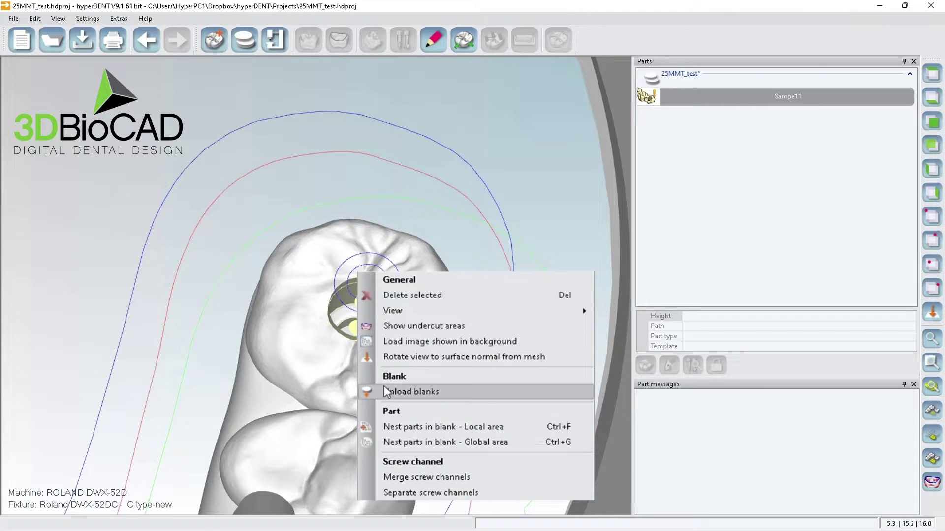
left_click(479, 482)
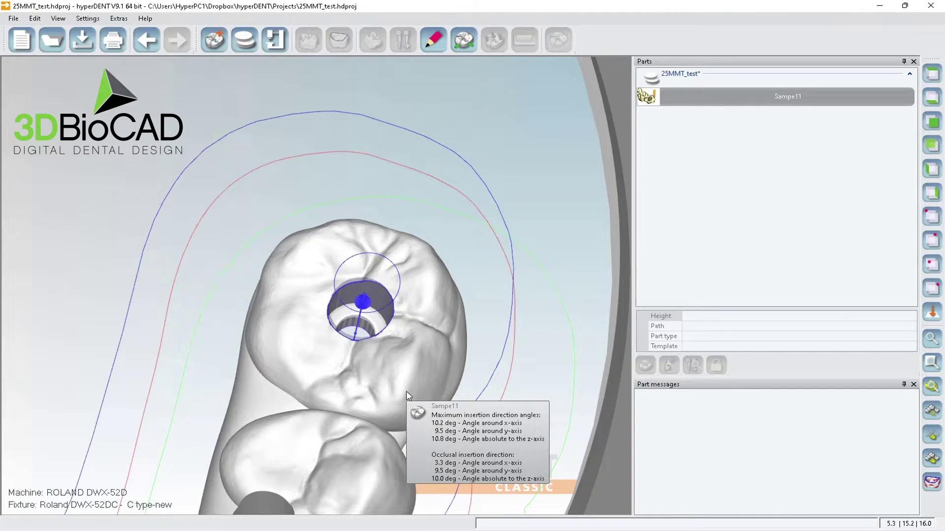
left_click_drag(382, 339, 372, 354)
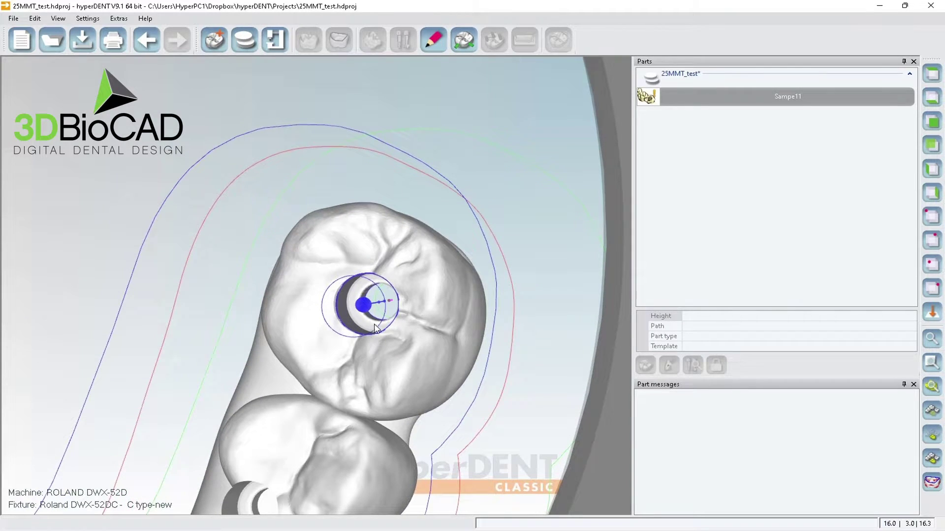
- Reopen part feature identification for the bridge and display the implant interface settings
left_click(364, 249)
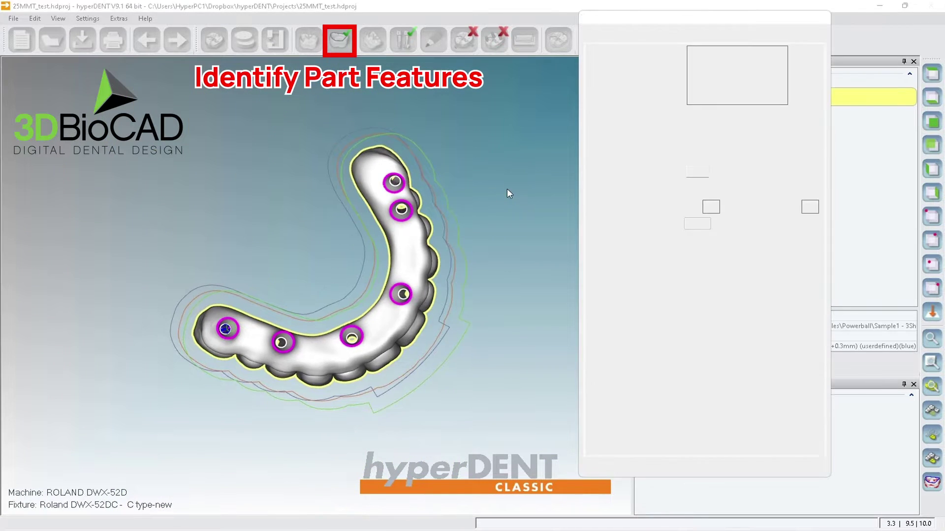
right_click_drag(468, 217, 463, 226)
left_click(752, 35)
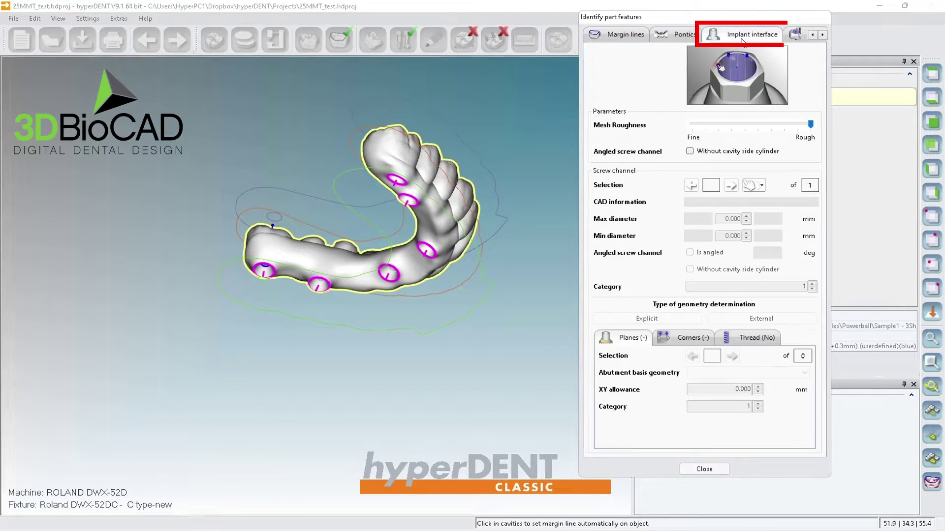
- Select screw channel 1 and examine its maximum and minimum diameters against the occlusal and base sides of the hole
left_click(731, 185)
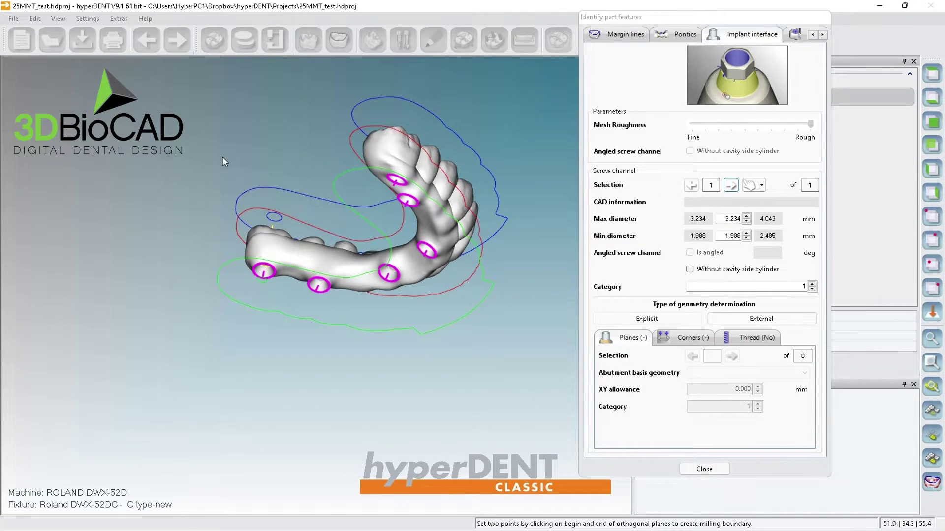
middle_click_drag(222, 159, 286, 220)
middle_click_drag(232, 103, 277, 286)
scroll(323, 255, "up", 5)
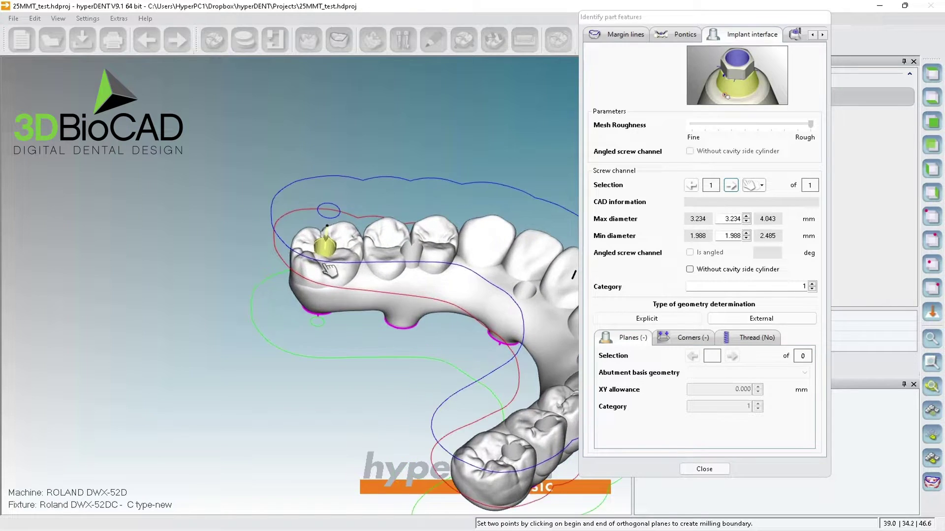
scroll(327, 258, "up", 3)
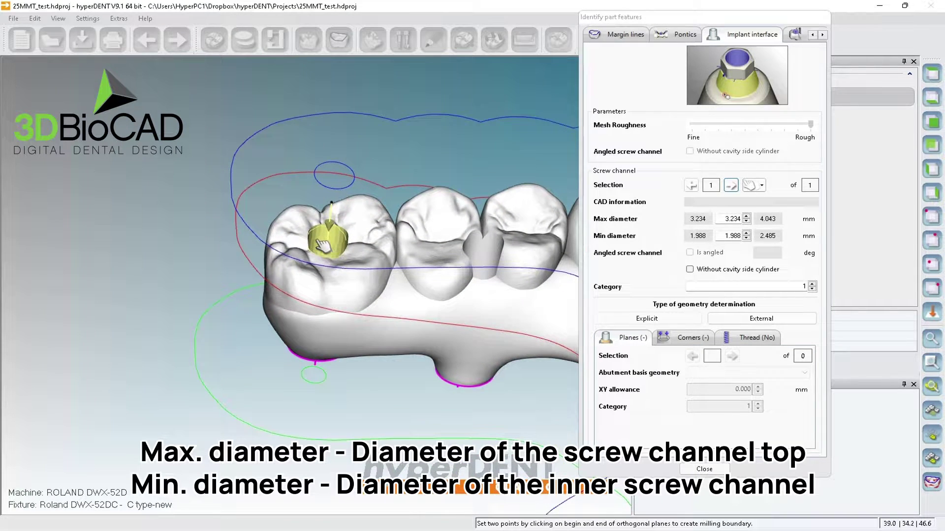
right_click_drag(338, 309, 275, 385)
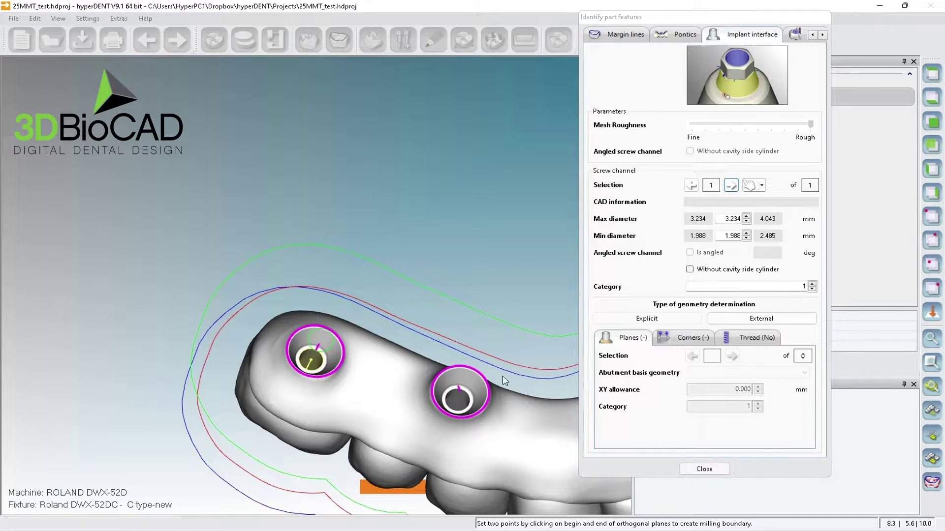
- Deselect screw channel 1 and define a screw channel with three points on the neighbouring implant hole's inner edge
scroll(458, 392, "up", 5)
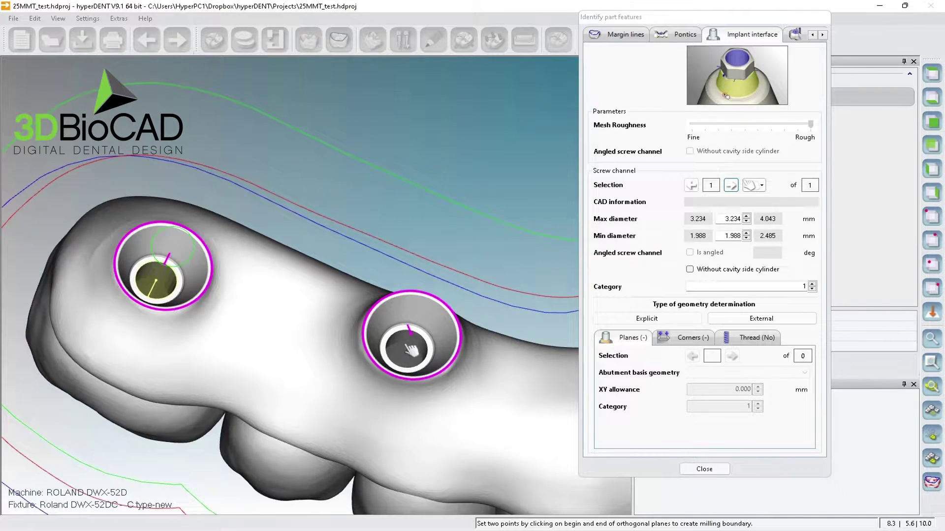
left_click(732, 185)
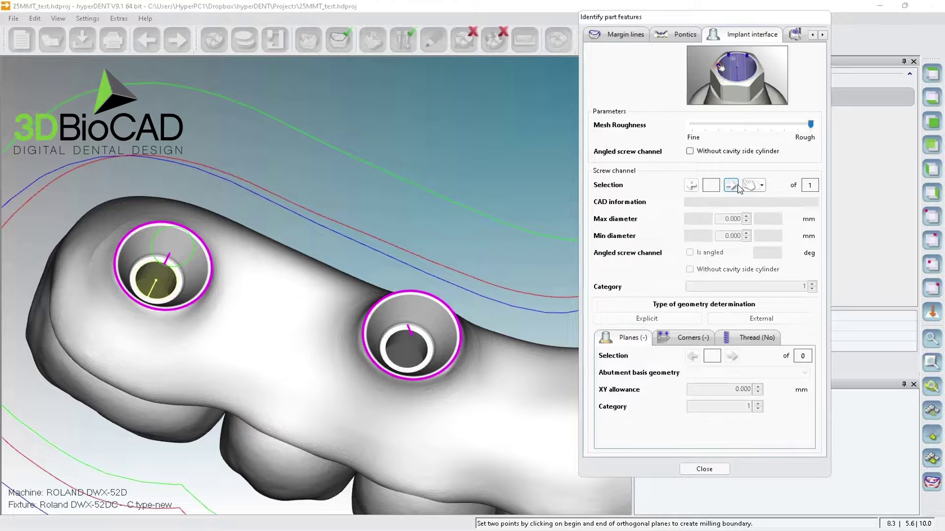
left_click(397, 334)
left_click(420, 335)
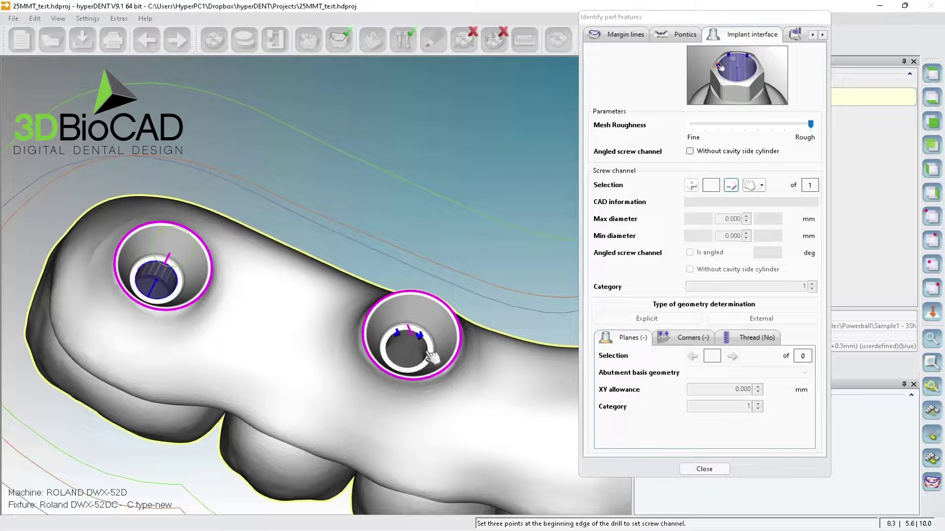
left_click(427, 352)
- Try to define a screw channel from three points on another implant hole farther along the arch, and delete the resulting channel
middle_click_drag(460, 345, 385, 286)
right_click_drag(385, 287, 351, 205)
middle_click_drag(322, 346, 360, 154)
right_click_drag(360, 155, 285, 340)
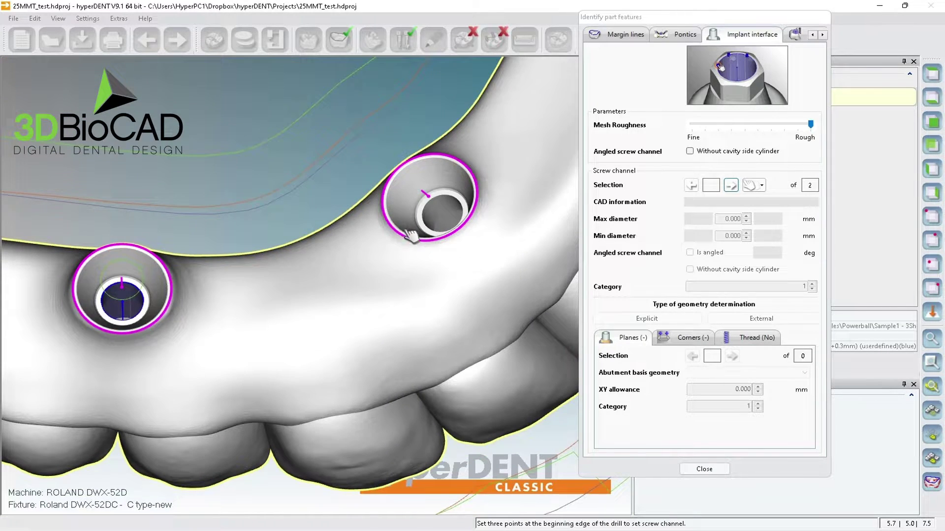
left_click(422, 214)
left_click(429, 200)
left_click(421, 231)
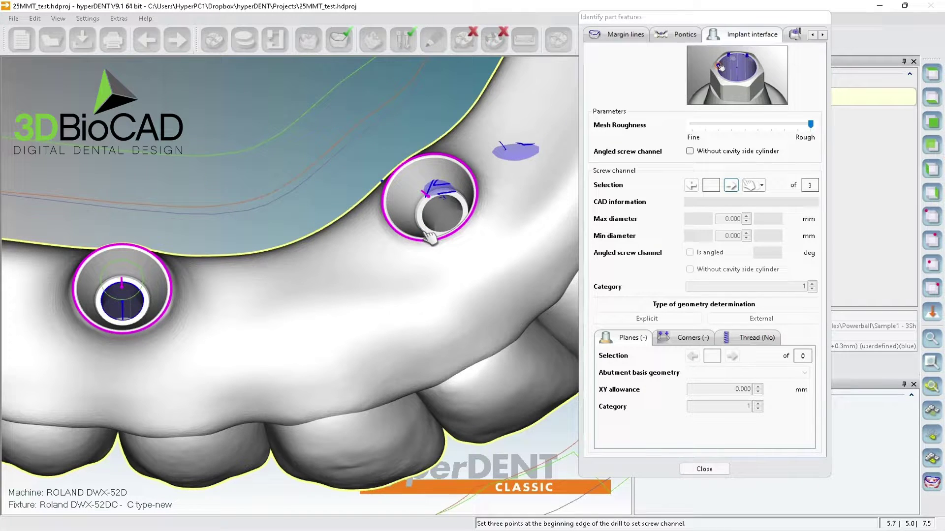
left_click(694, 187)
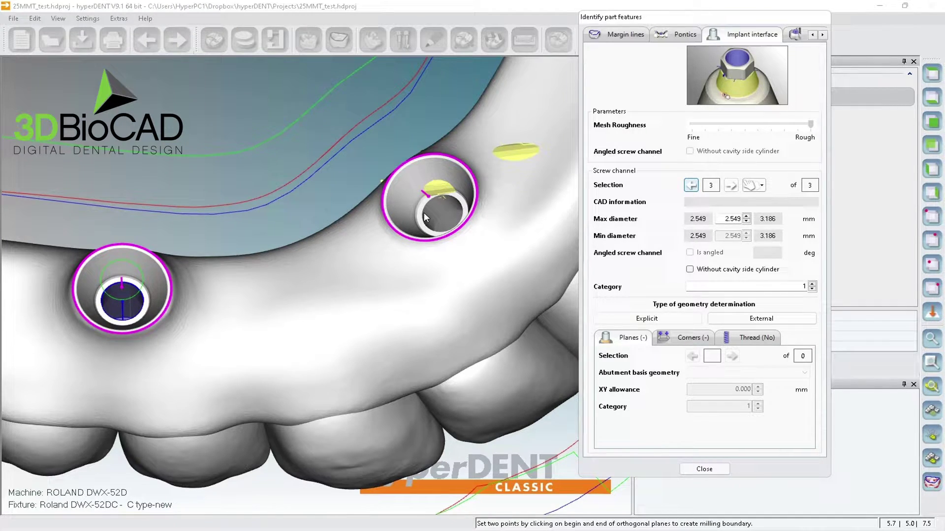
key("Delete")
- Define a screw channel with three points on the inner edge of the same implant hole whose channel was deleted
middle_click_drag(426, 230, 418, 224)
scroll(435, 214, "up", 1)
scroll(441, 218, "up", 4)
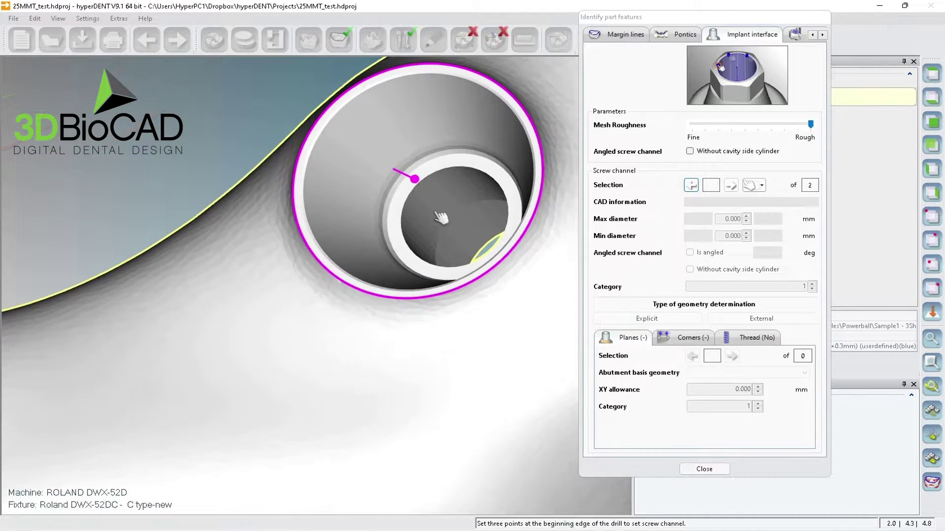
left_click(397, 229)
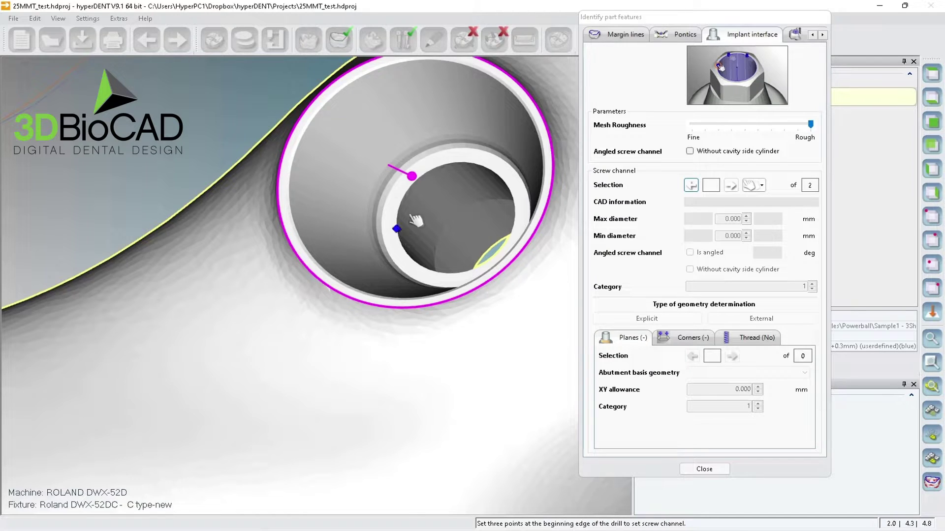
left_click(435, 168)
middle_click_drag(497, 175, 508, 162)
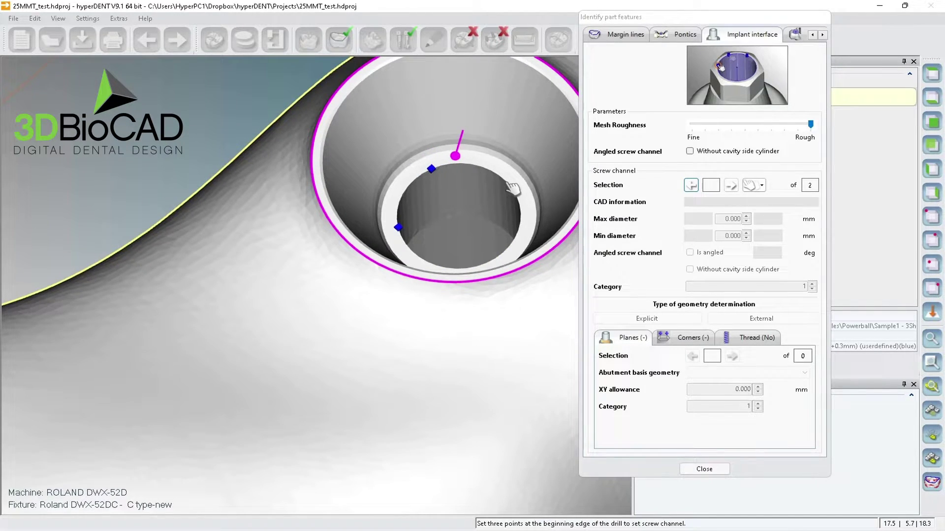
left_click(507, 184)
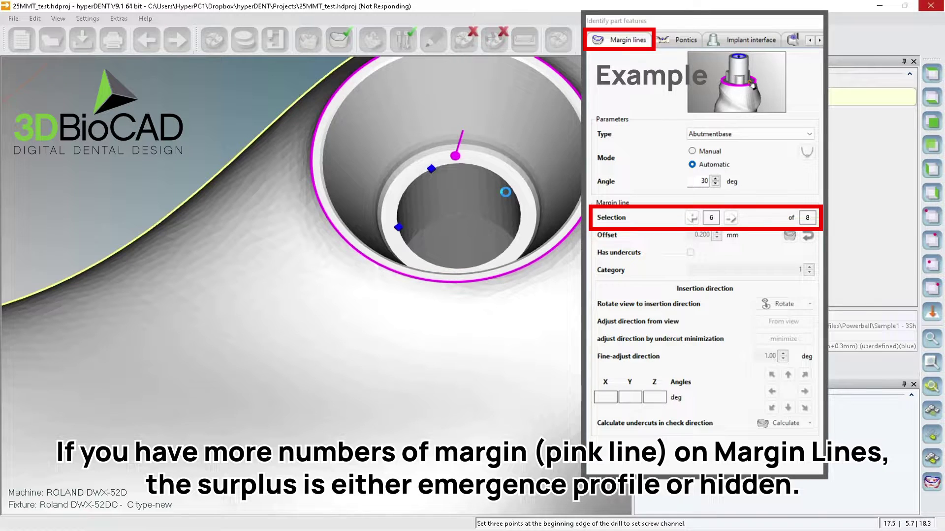
scroll(460, 279, "down", 5)
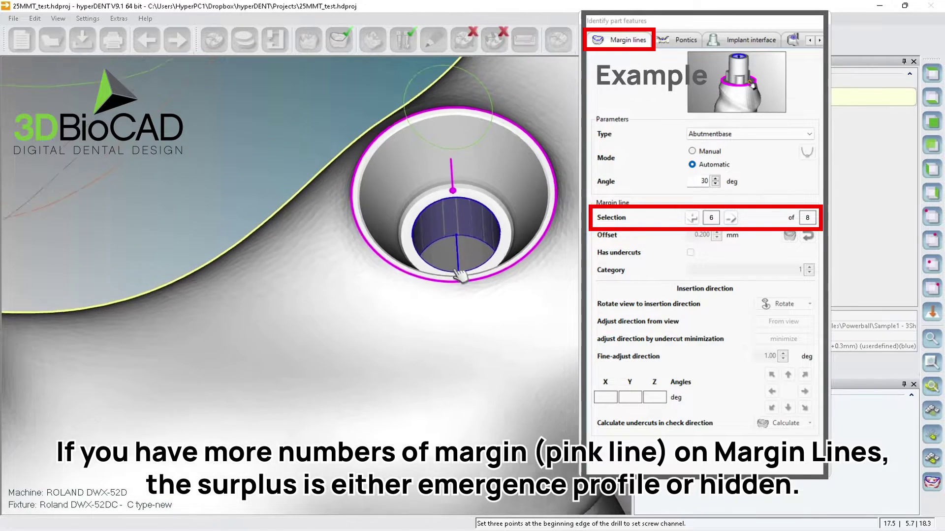
- Define another screw channel for the same hole with three points on its occlusal-side opening
middle_click_drag(459, 264, 437, 258)
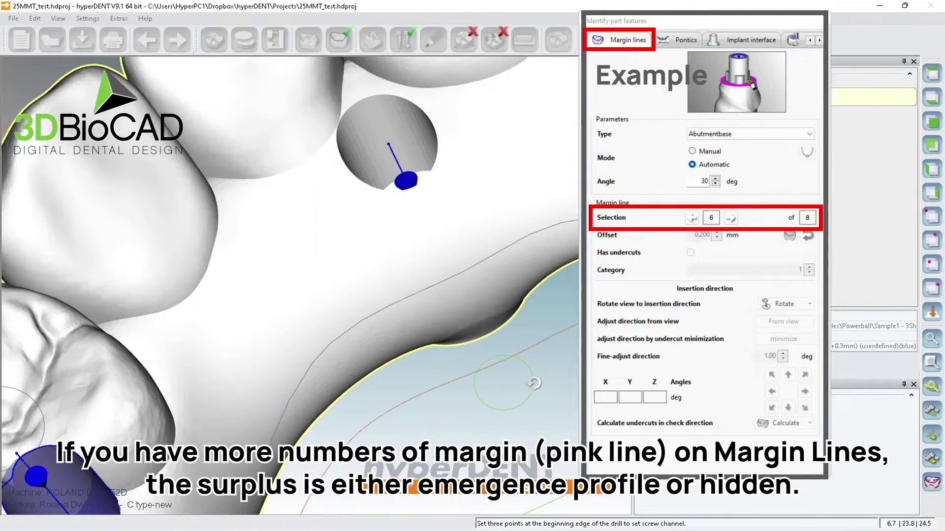
left_click(372, 153)
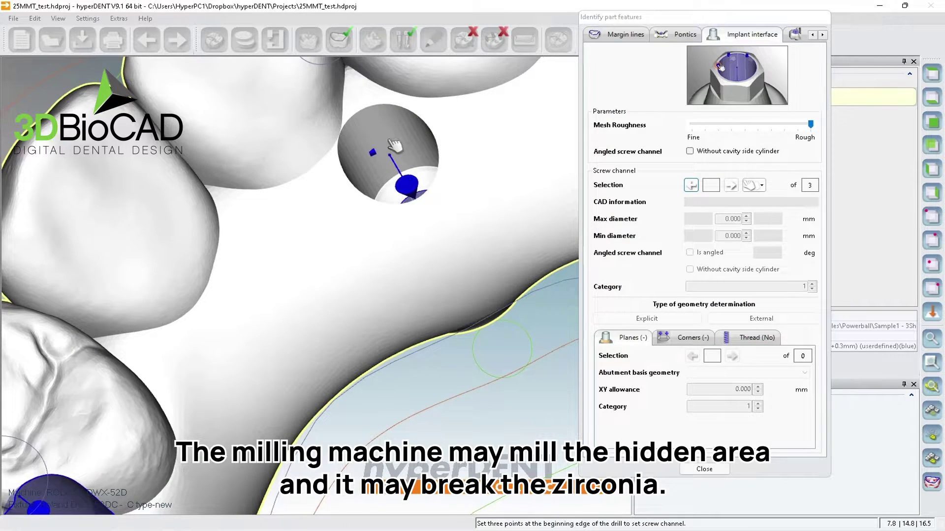
left_click(392, 141)
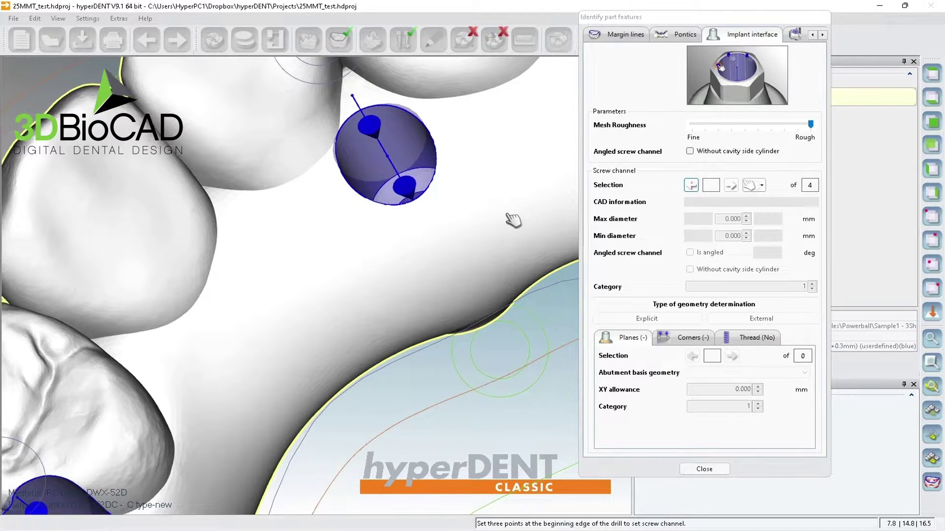
middle_click_drag(511, 213, 464, 241)
middle_click_drag(426, 102, 313, 188)
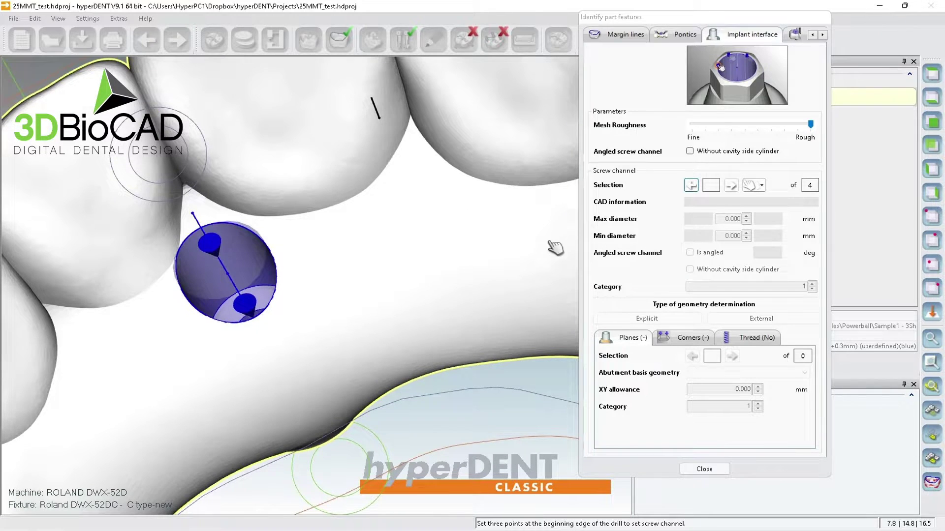
- Define a screw channel with three points on the inner edge of the next implant hole and check it from the occlusal side
middle_click_drag(543, 257, 270, 256)
right_click_drag(434, 273, 453, 135)
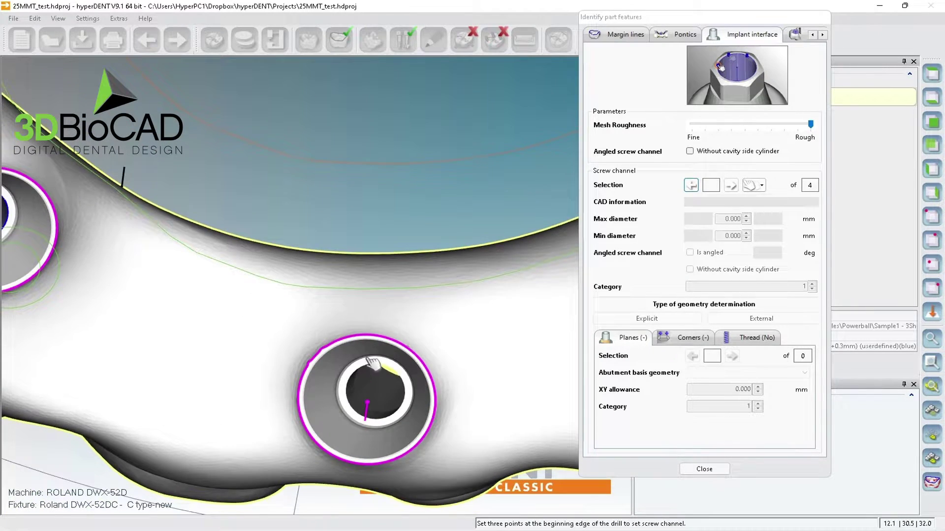
right_click_drag(367, 360, 384, 311)
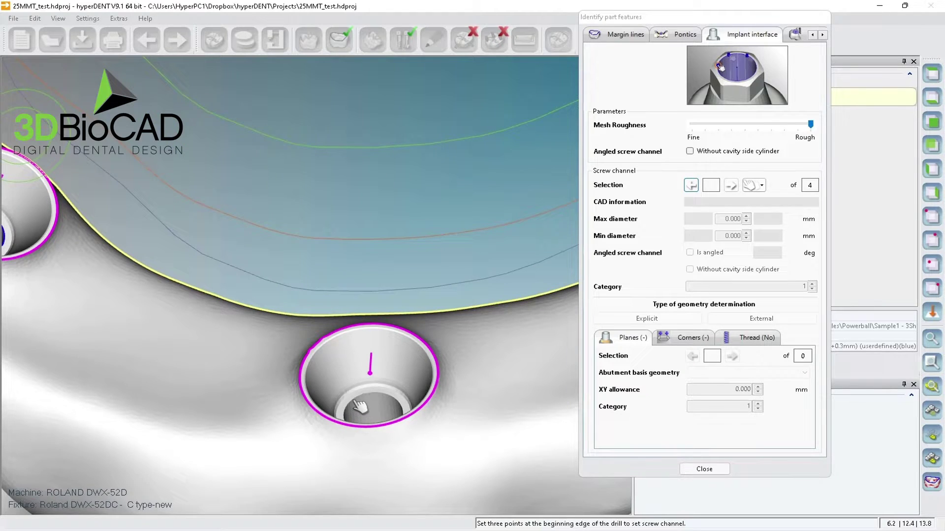
left_click(354, 399)
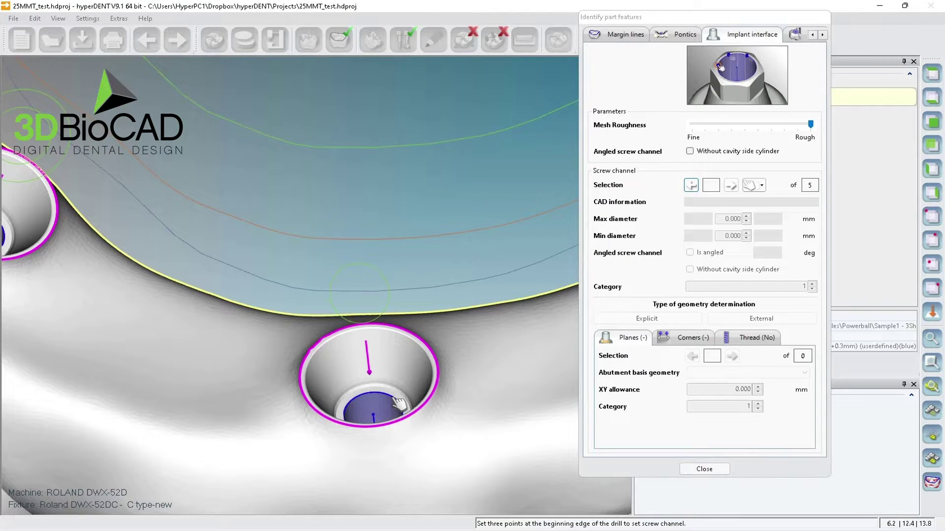
middle_click_drag(394, 398, 335, 196)
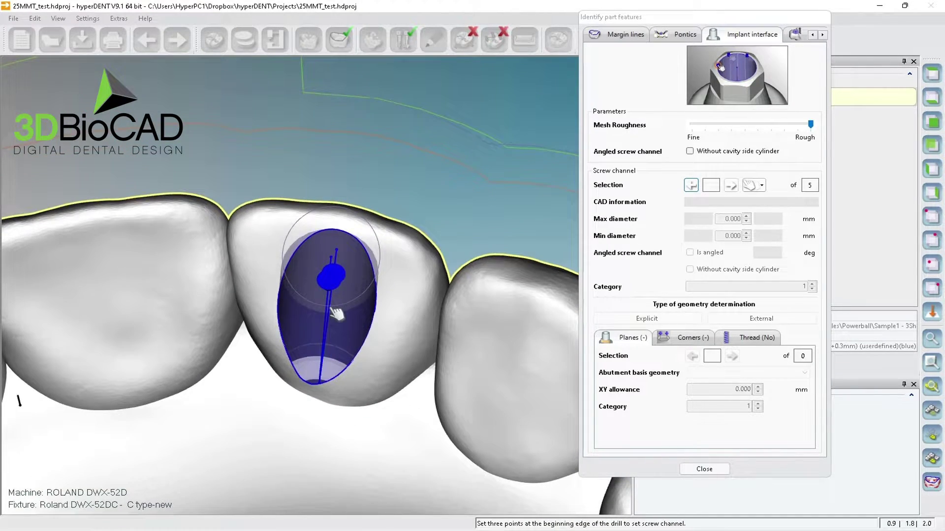
middle_click_drag(337, 313, 329, 292)
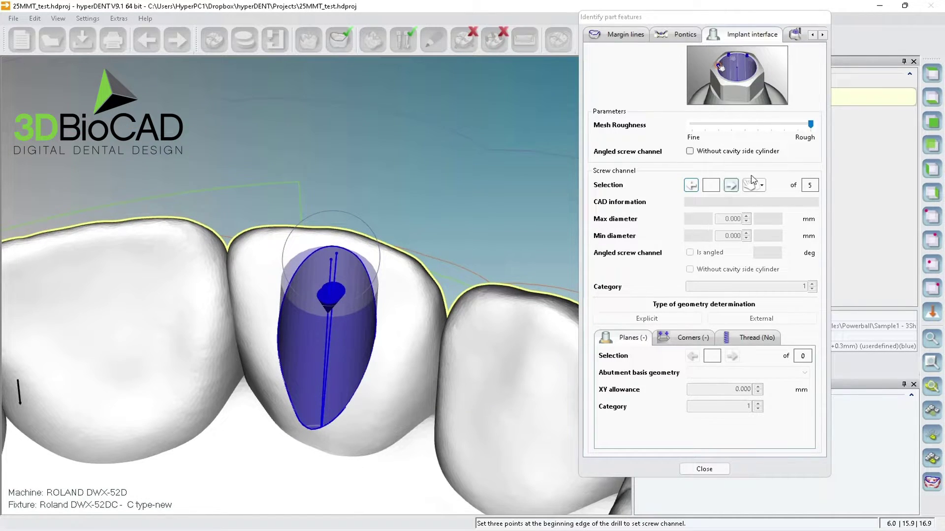
- Select screw channel 5 and examine its angled setting, angle and diameters against the hole
left_click(692, 186)
left_click(692, 186)
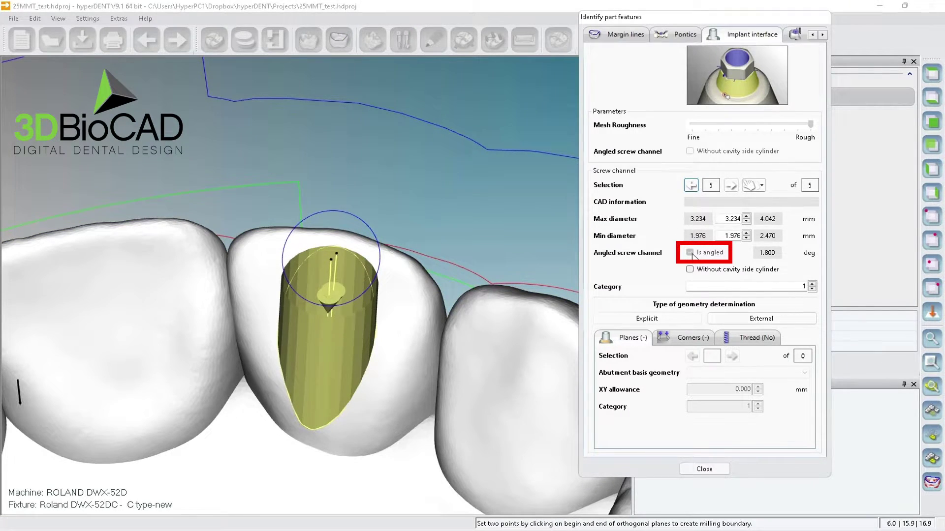
middle_click_drag(382, 371, 355, 344)
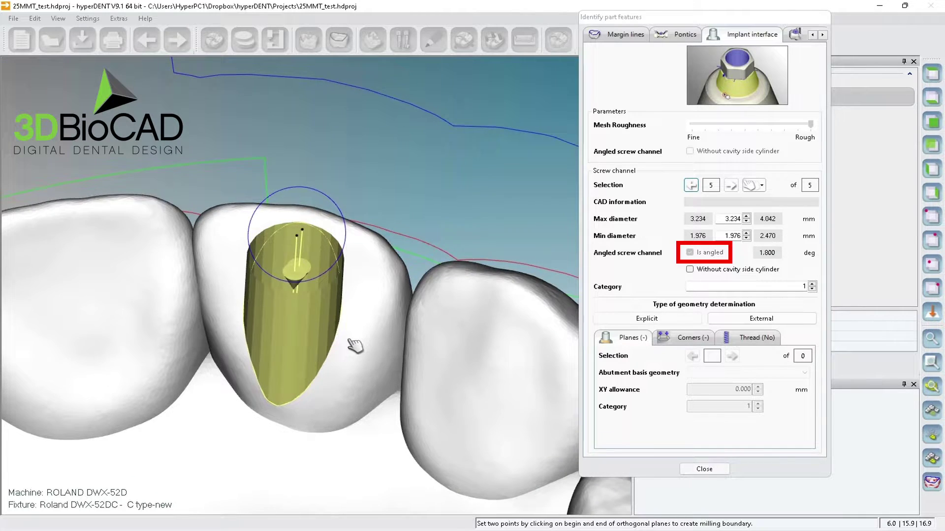
right_click_drag(354, 345, 348, 376)
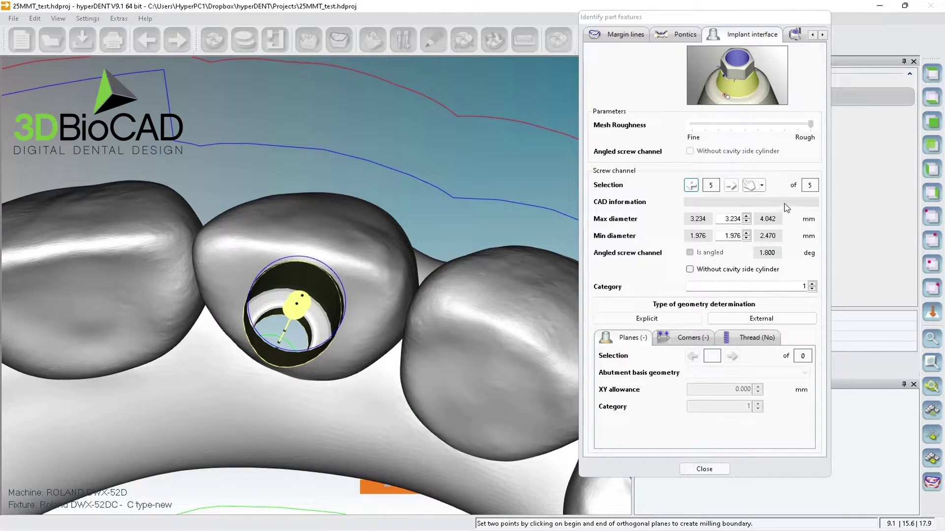
- Deselect screw channel 5 and define a screw channel with three points on the inner edge of the second-to-last posterior implant hole
left_click(729, 188)
middle_click_drag(454, 394, 360, 309)
right_click_drag(509, 421, 515, 172)
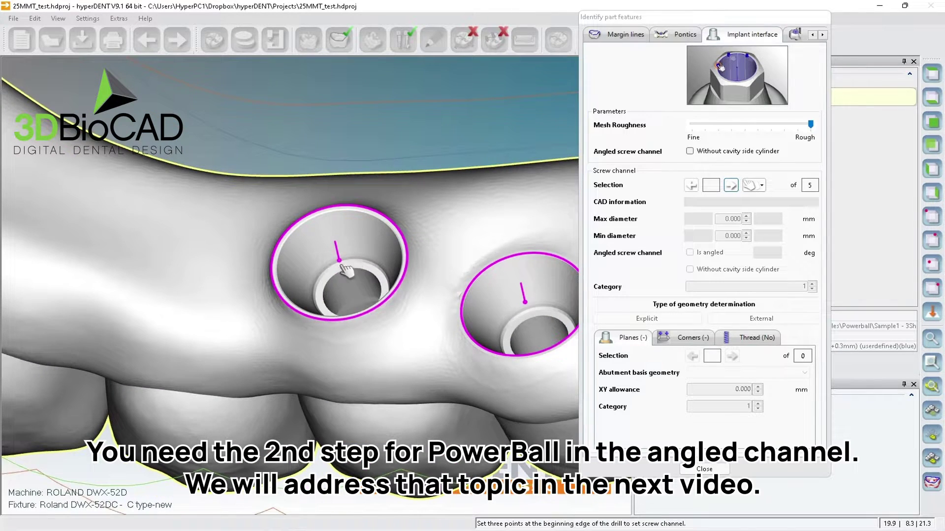
left_click(332, 276)
left_click(346, 269)
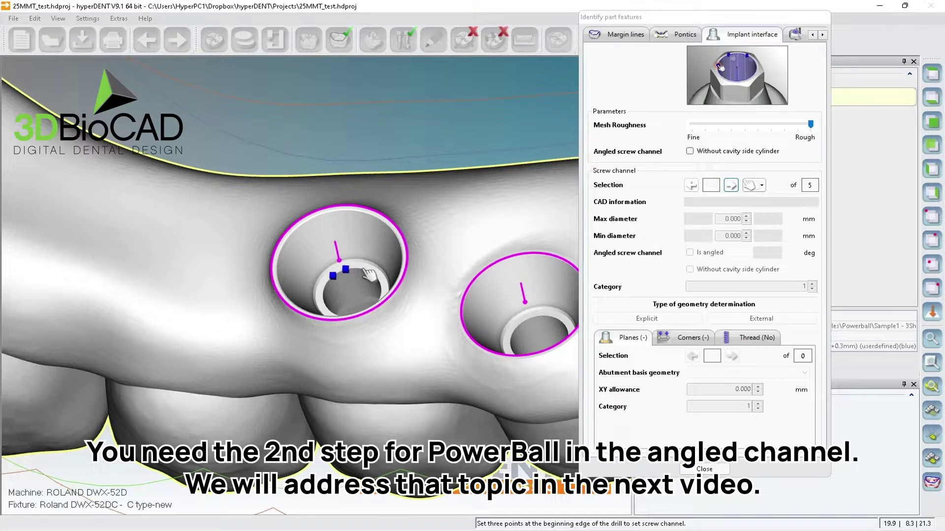
left_click(362, 270)
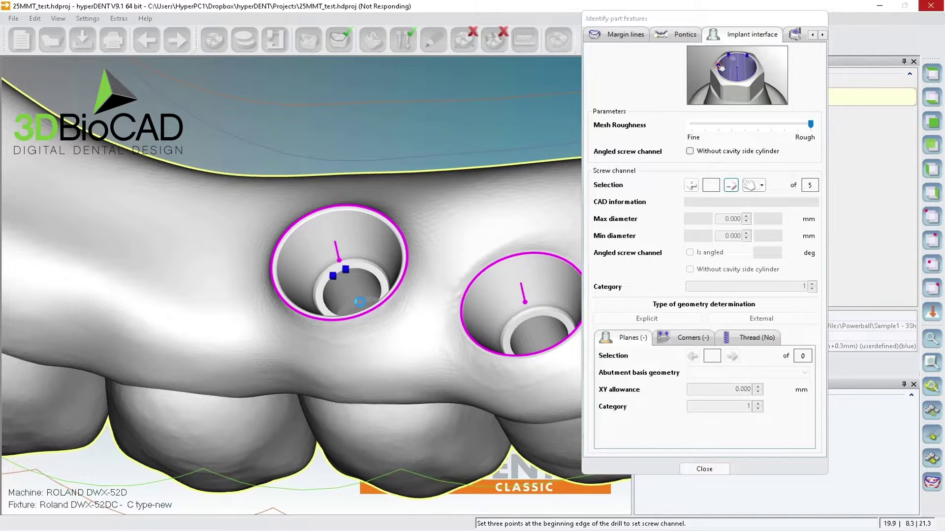
middle_click_drag(366, 366, 364, 200)
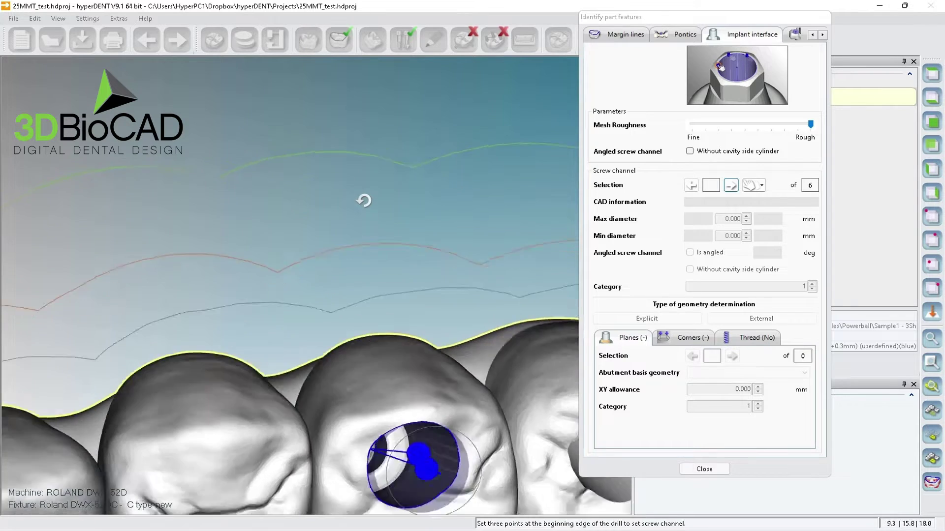
right_click_drag(363, 200, 359, 177)
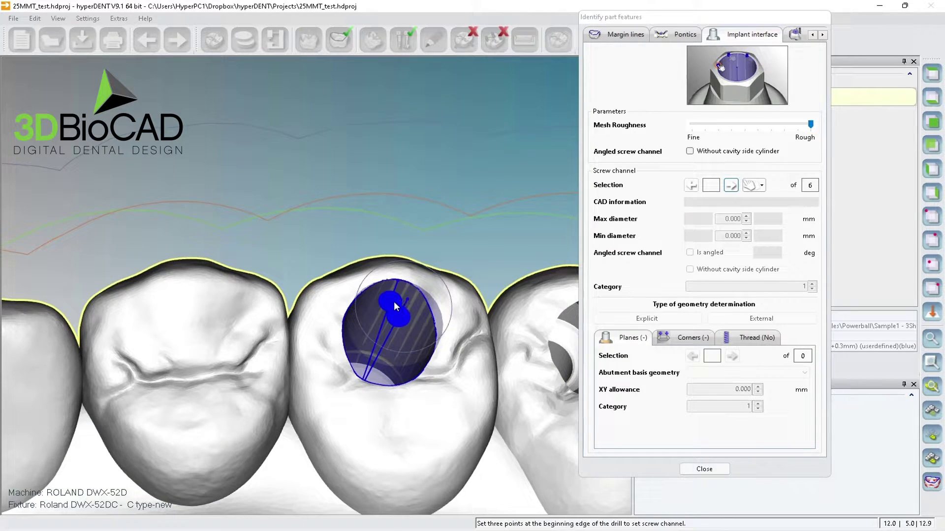
- Define a screw channel with three points on the inner edge of the last implant hole at the arch's end
right_click_drag(395, 231, 400, 370)
middle_click_drag(429, 124, 364, 232)
right_click_drag(358, 227, 323, 231)
left_click(323, 229)
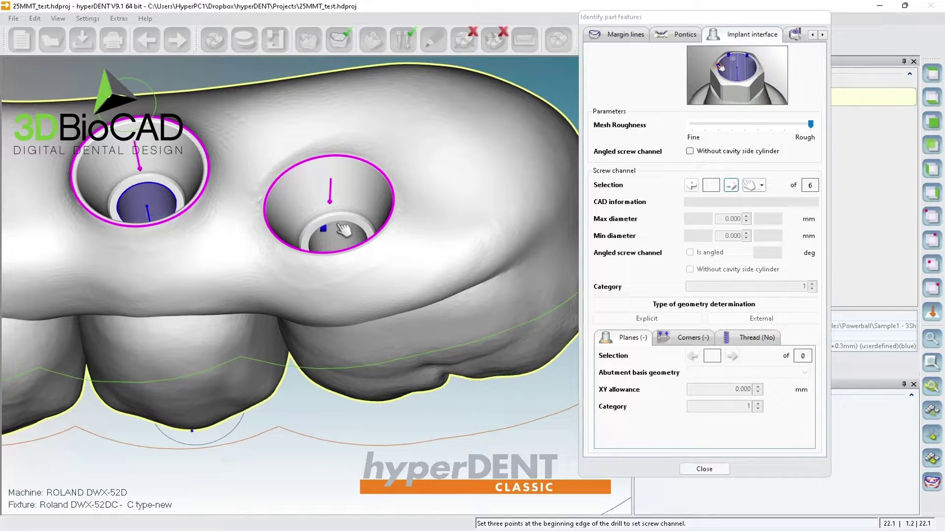
left_click(338, 225)
left_click(350, 225)
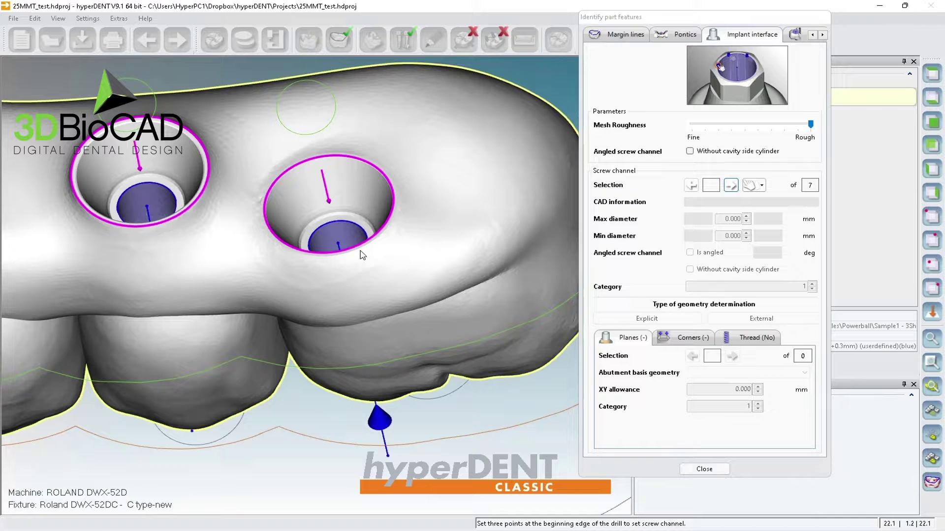
- Select screw channel 7 and examine its angle and course against the molar's occlusal opening
middle_click_drag(370, 329, 355, 141)
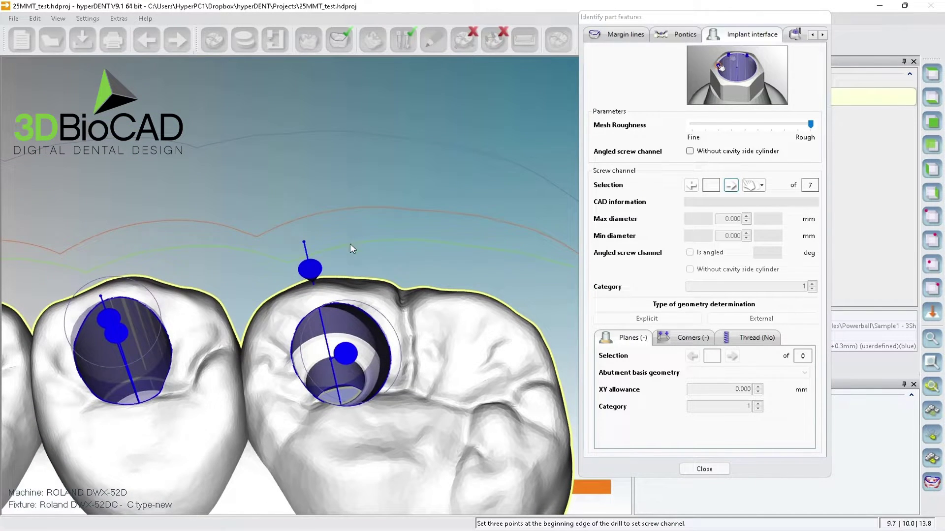
middle_click_drag(330, 364, 330, 319)
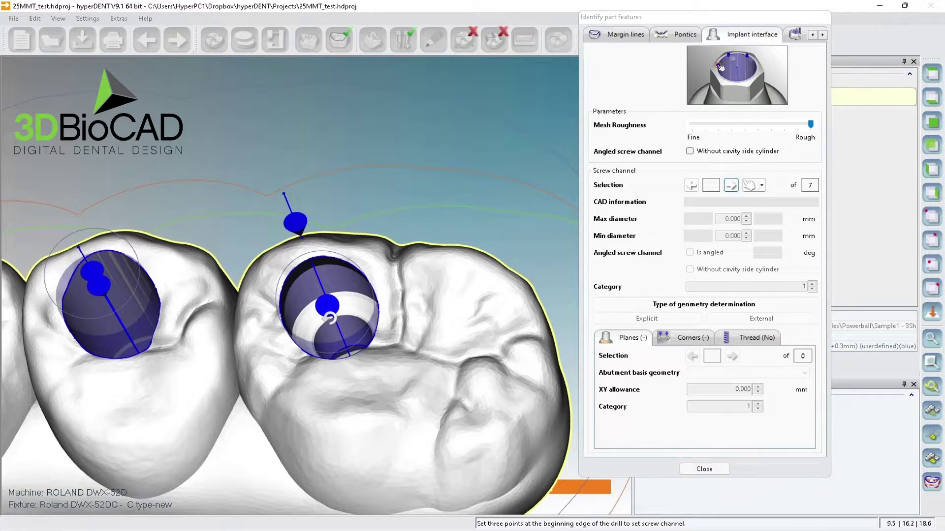
mouse_move(331, 322)
middle_click_drag(375, 330, 372, 335)
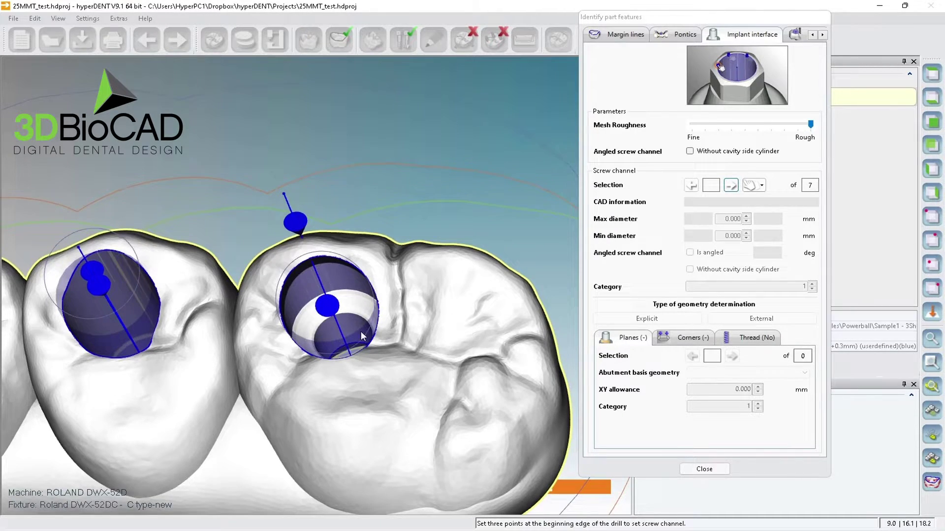
left_click(691, 186)
scroll(197, 357, "down", 7)
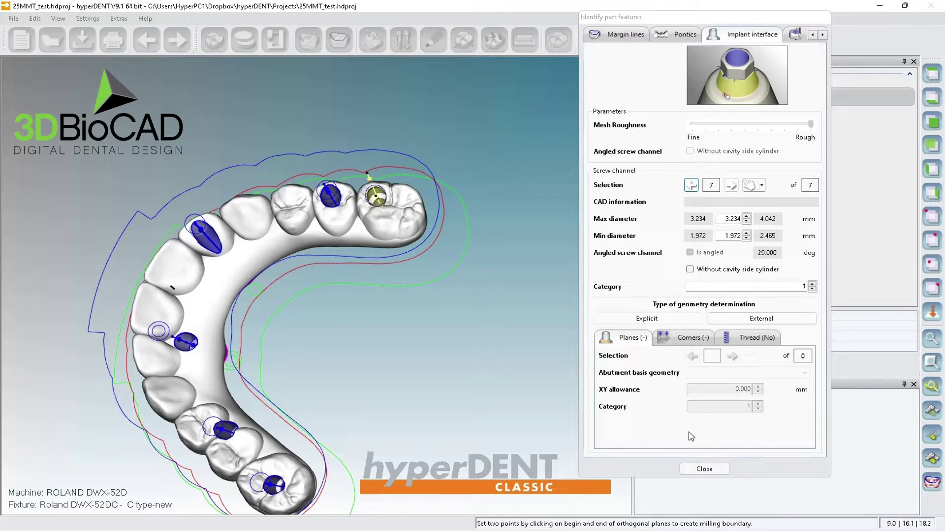
- Close the part feature identification and check the screw channels around the whole bridge
left_click(705, 471)
right_click_drag(240, 335, 273, 292)
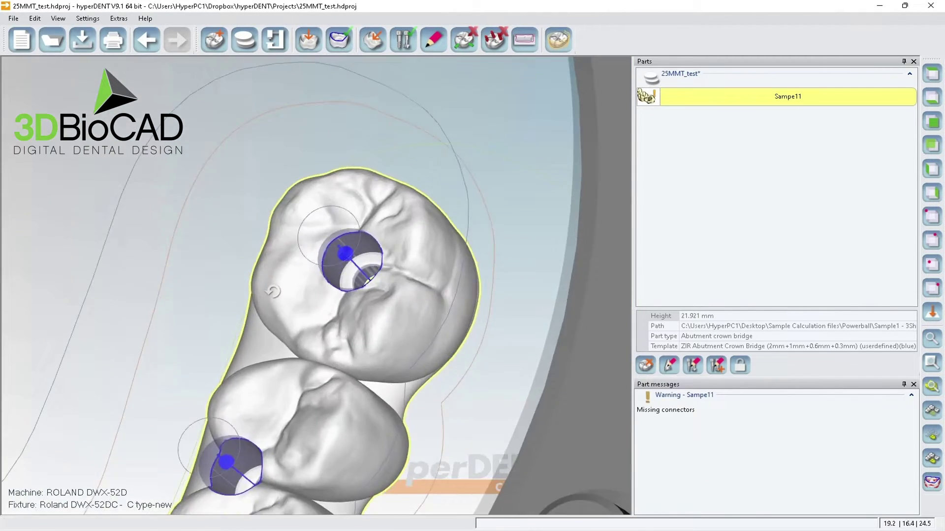
scroll(252, 360, "down", 8)
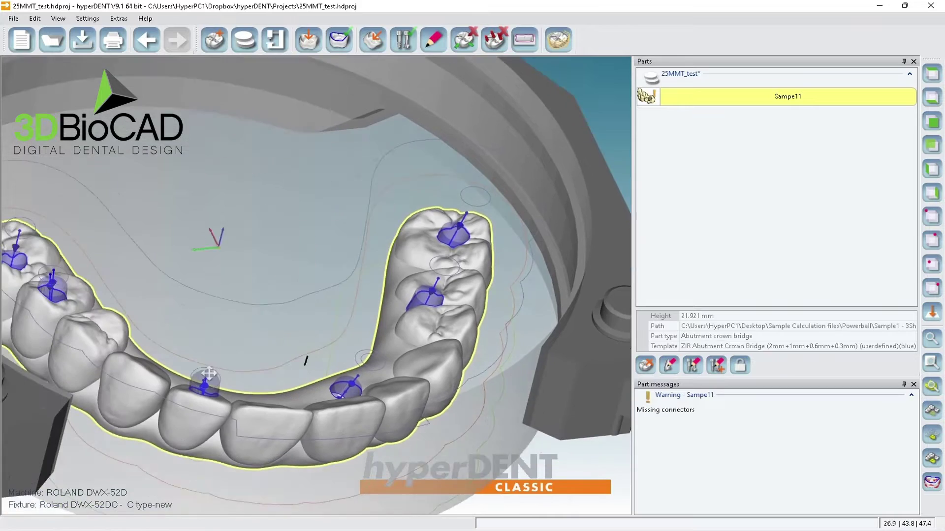
middle_click_drag(209, 373, 234, 366)
mouse_move(245, 396)
right_mouse_down()
mouse_move(205, 415)
mouse_move(217, 434)
right_mouse_up()
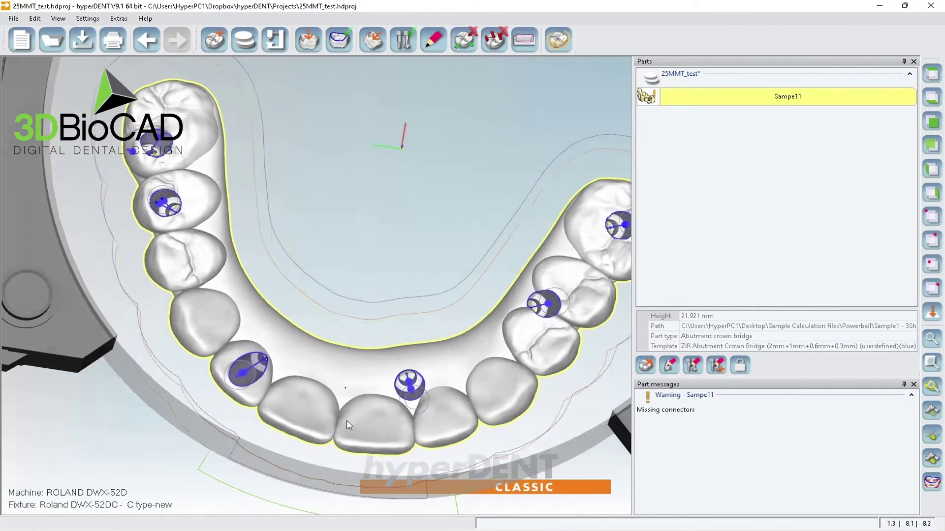
- Select the screw channel next to the one in the end molar and examine it from the side
scroll(412, 395, "up", 8)
middle_click_drag(262, 392, 66, 394)
middle_click_drag(333, 256, 374, 375)
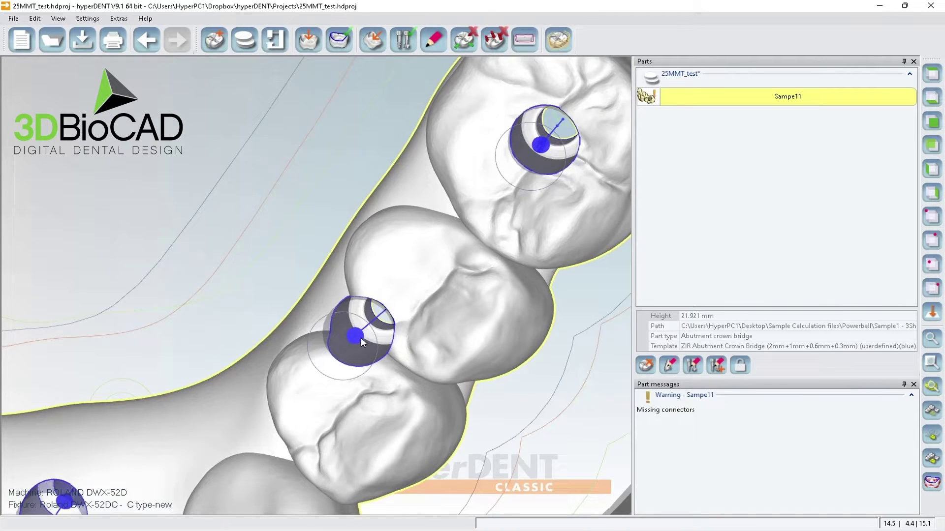
left_click(363, 343)
middle_click_drag(363, 343, 216, 264)
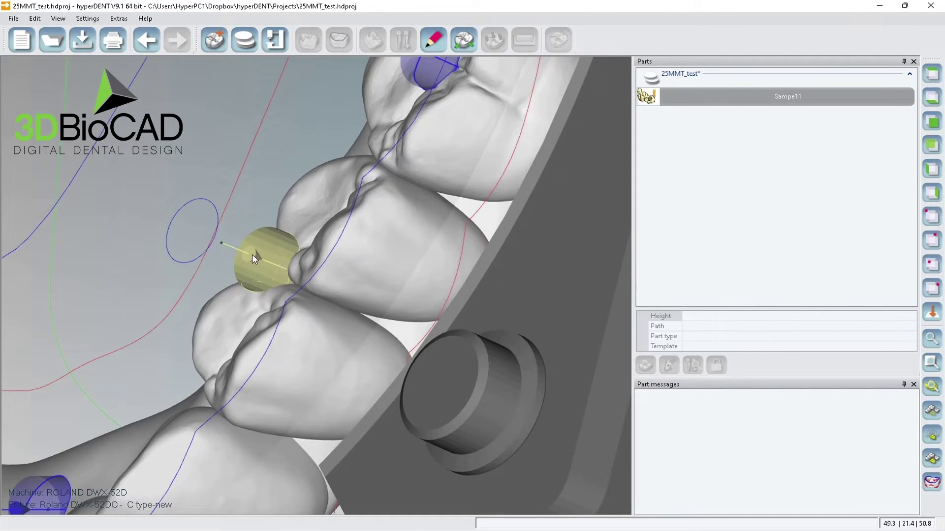
- Select the two screw channel sections in the front implant hole behind the incisors and merge them into one channel
middle_click_drag(103, 413, 281, 356)
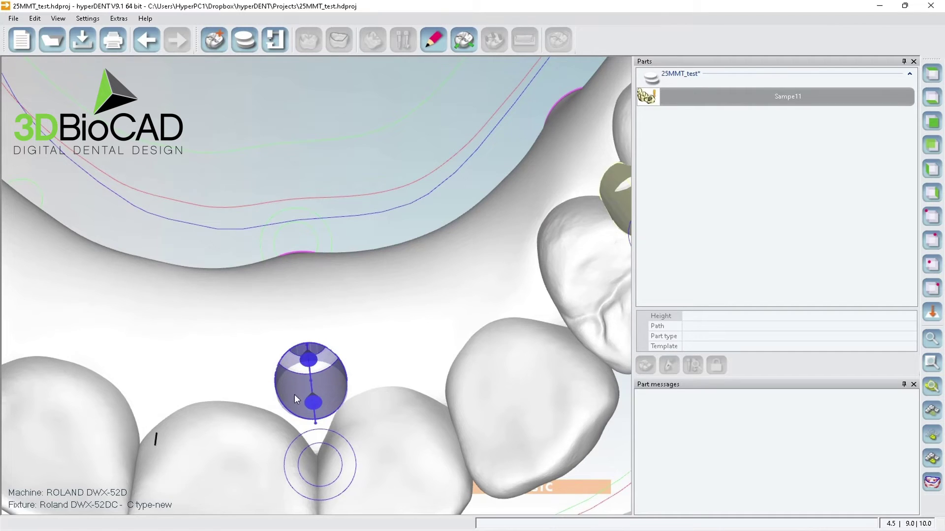
left_click(312, 406)
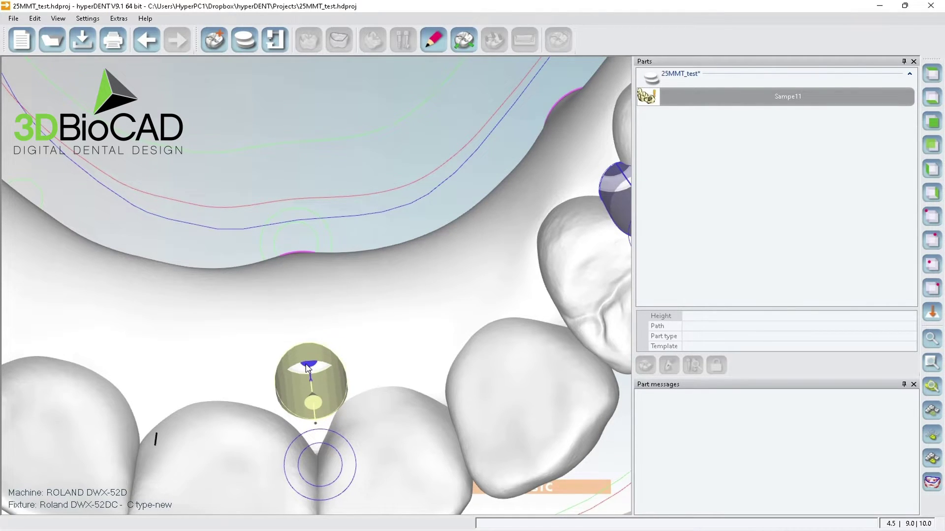
left_click(306, 365)
middle_click_drag(306, 365, 308, 352)
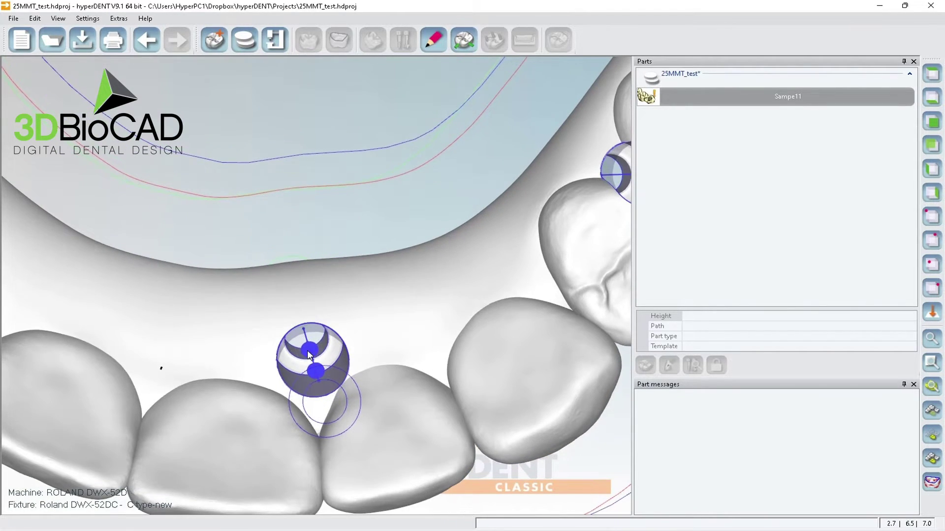
left_click(309, 353)
left_click(314, 374)
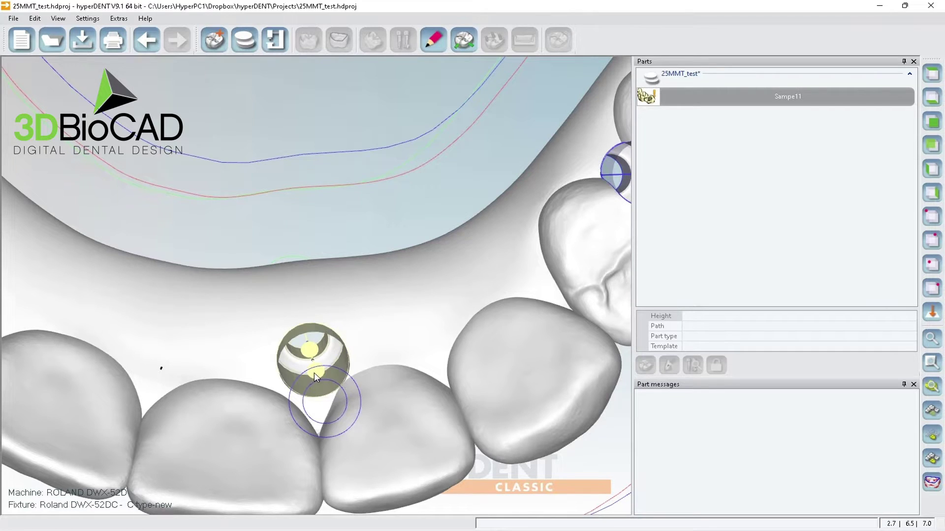
right_click(314, 373)
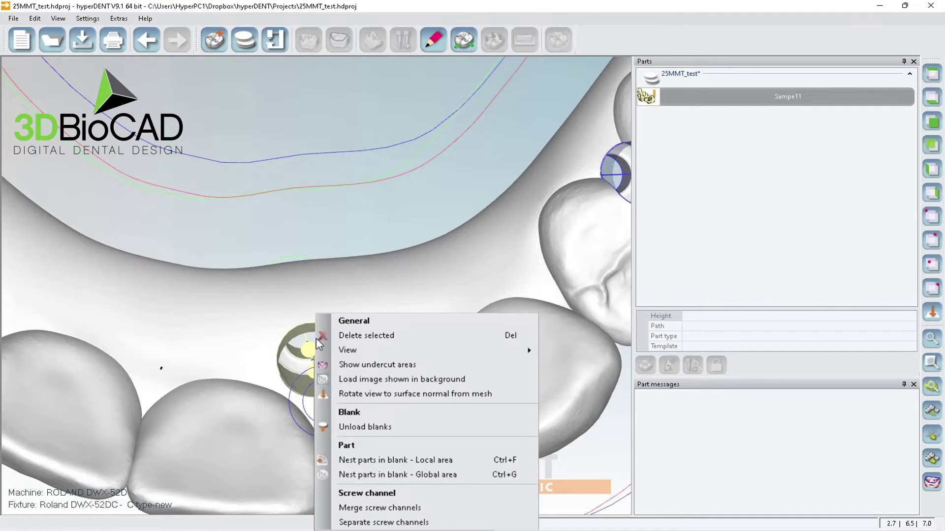
left_click(353, 509)
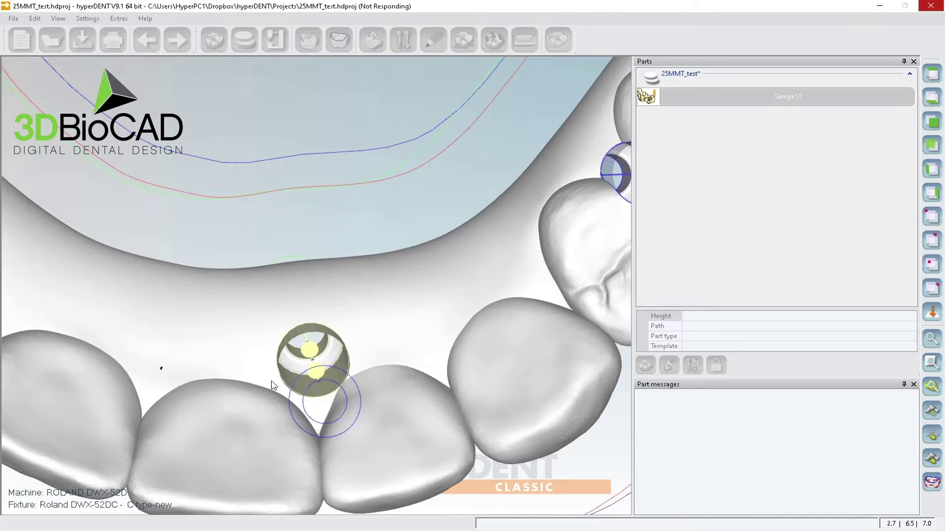
- Select the merged front screw channel and check its course through the bridge, ending with the whole arch in view
mouse_move(319, 380)
middle_mouse_down()
mouse_move(327, 346)
mouse_move(302, 353)
mouse_move(311, 373)
middle_mouse_up()
left_click(315, 373)
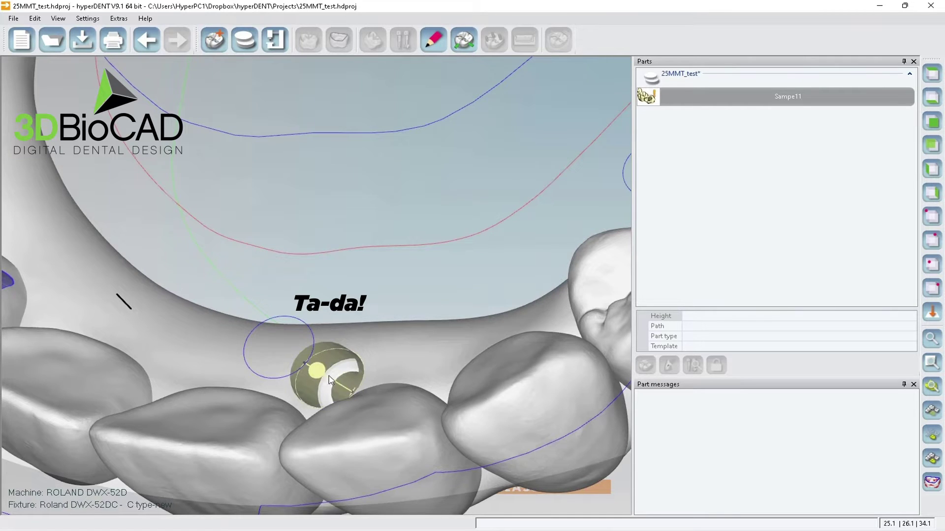
right_click_drag(329, 380, 328, 370)
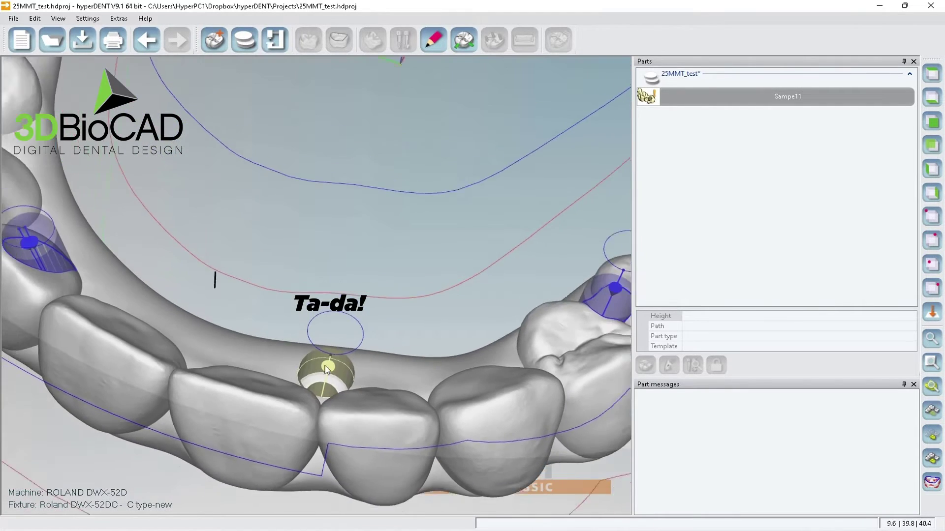
scroll(325, 370, "down", 4)
left_click(241, 381)
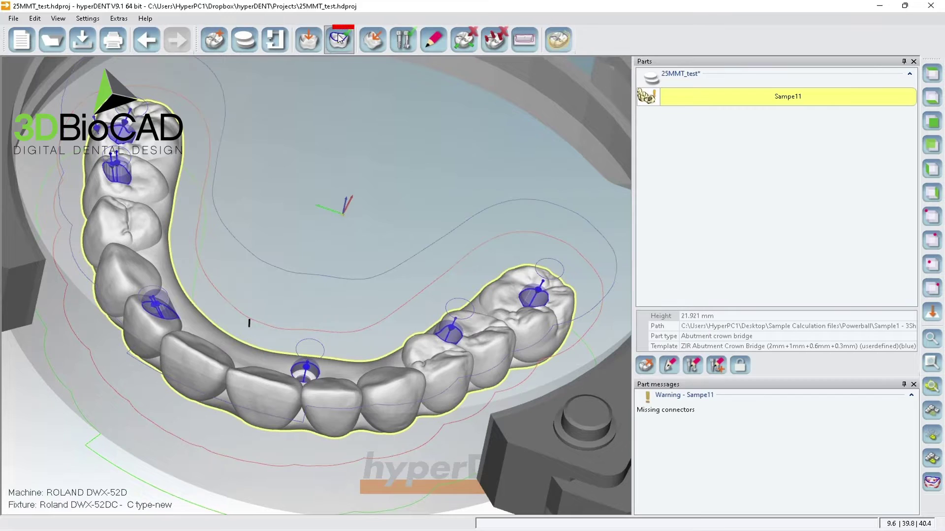
- Reopen the part feature identification at the implant interface, select screw channel 1 and inspect it within the arch
left_click(338, 38)
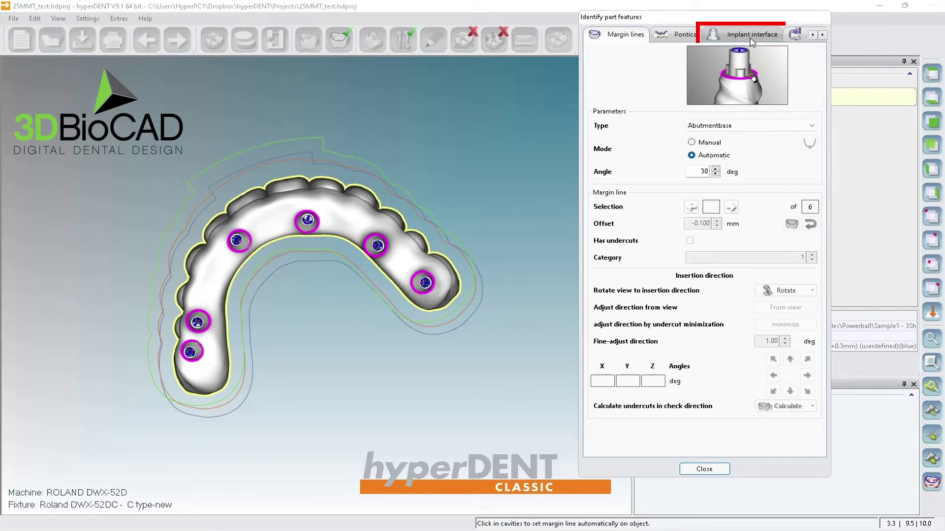
left_click(752, 37)
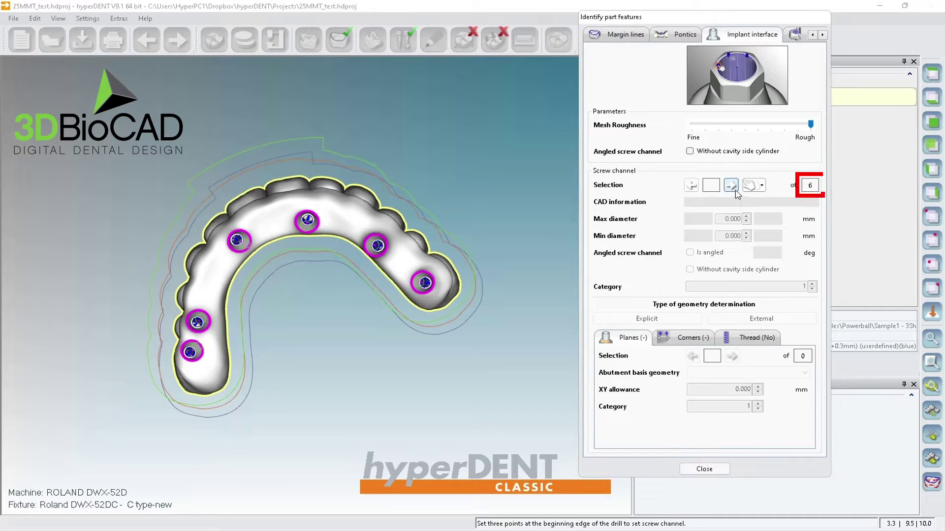
left_click(732, 186)
right_click_drag(403, 192, 304, 224)
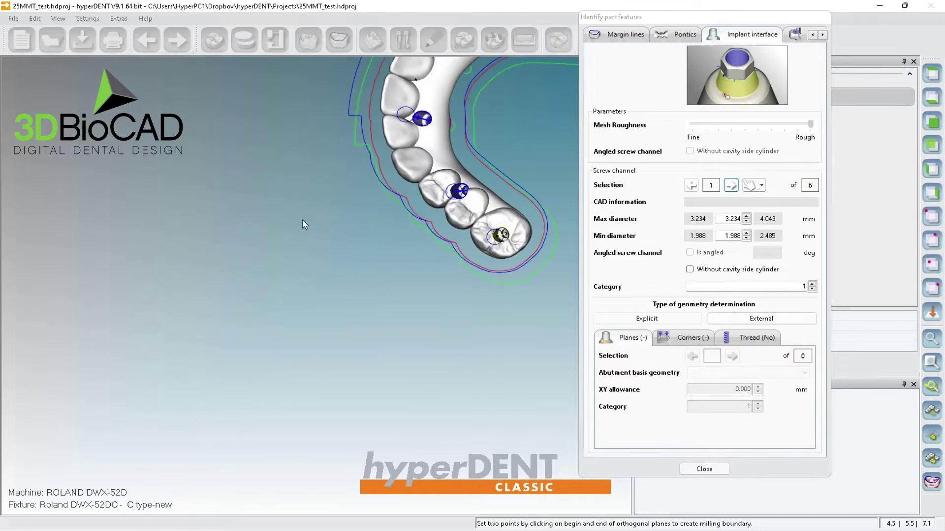
middle_click_drag(359, 185, 230, 296)
scroll(295, 308, "up", 2)
middle_click_drag(351, 341, 366, 334)
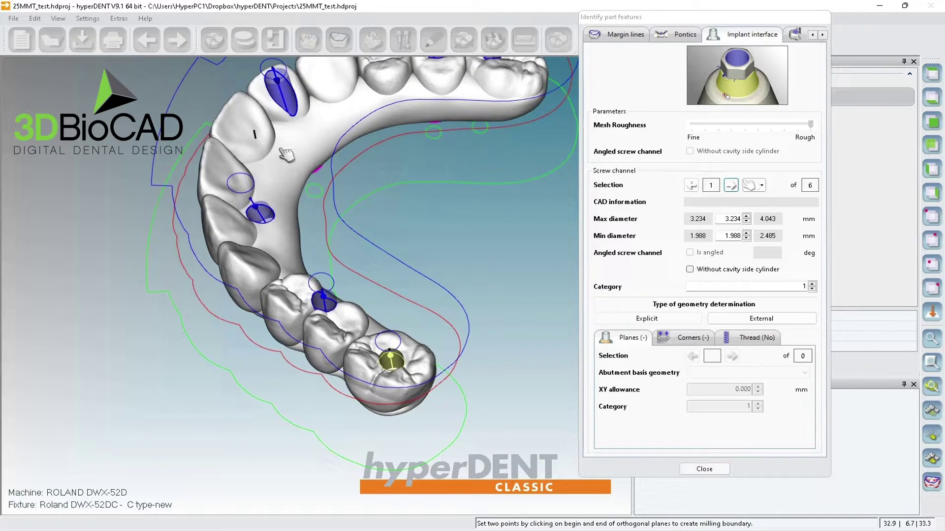
middle_click_drag(285, 156, 241, 188)
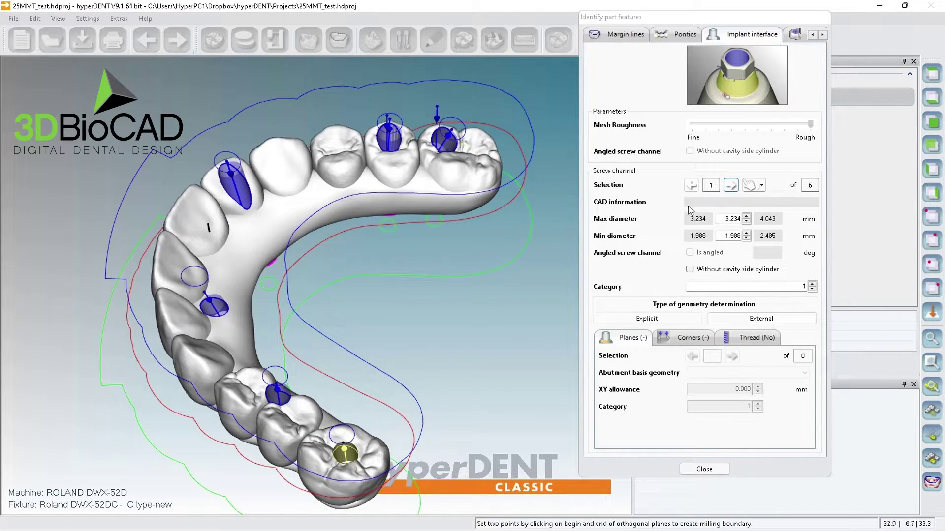
middle_click_drag(371, 373, 333, 383)
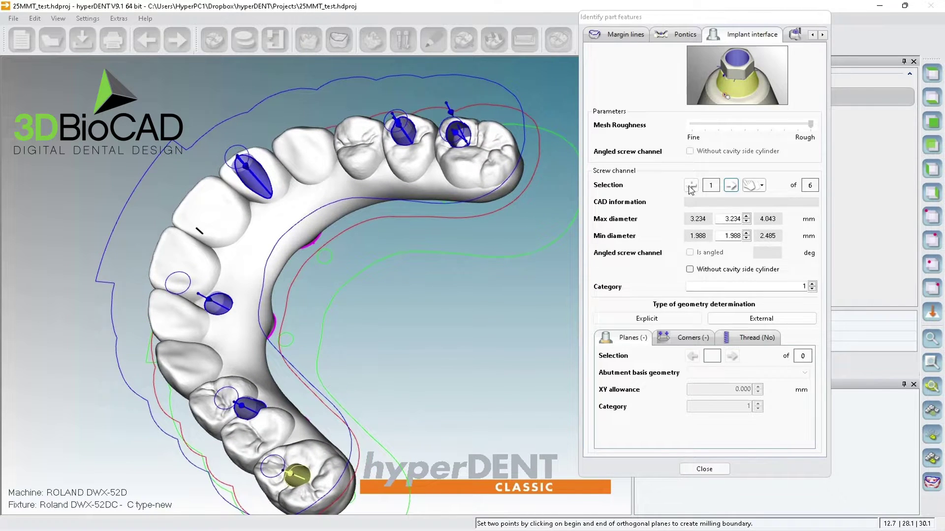
- Go through screw channels 2 to 6, checking whether each one is recognised as angled, and close the part feature identification
left_click(731, 186)
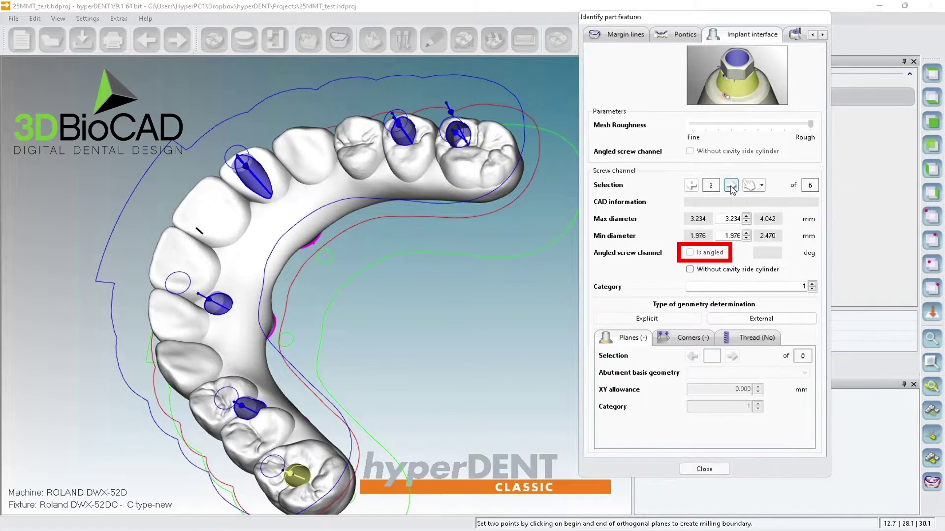
left_click(731, 186)
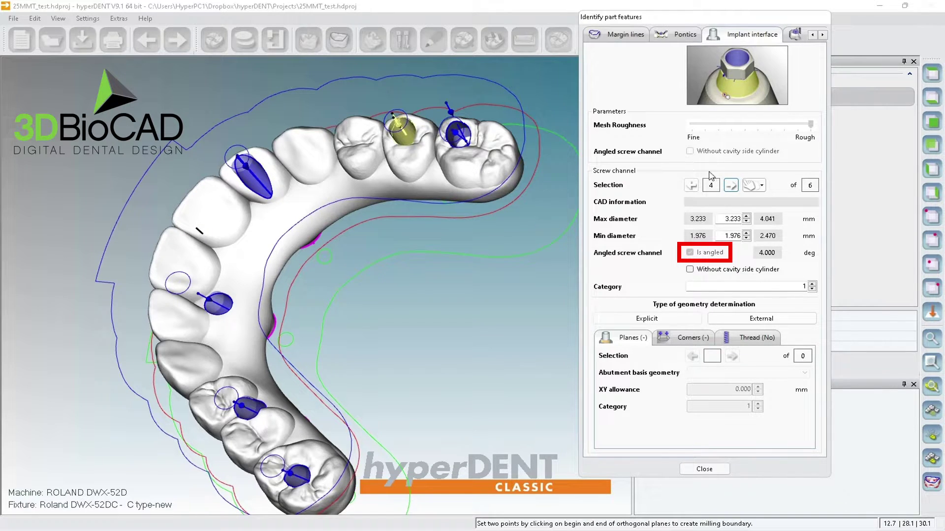
left_click(691, 186)
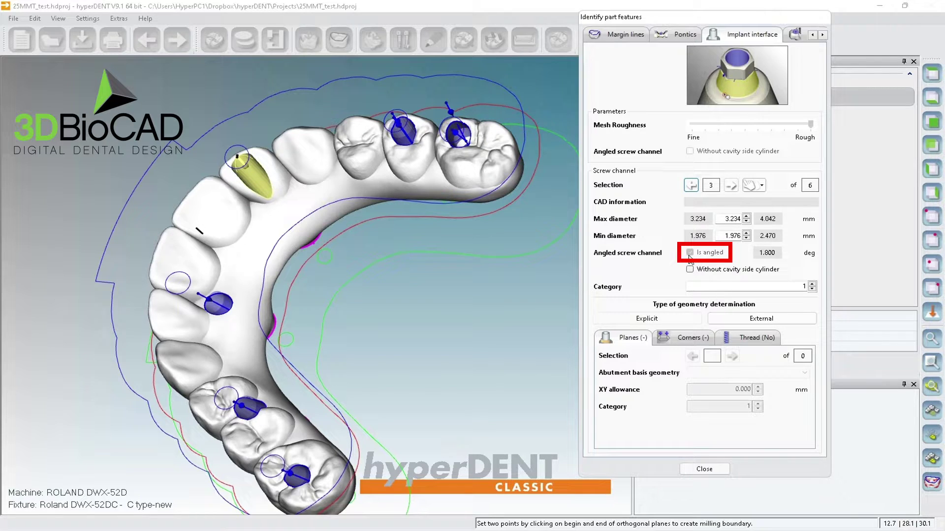
left_click(730, 186)
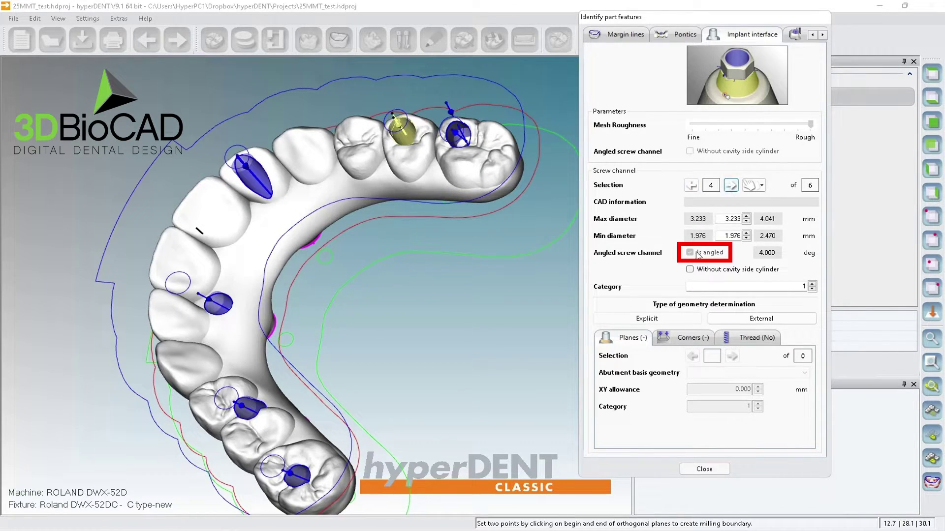
left_click(732, 186)
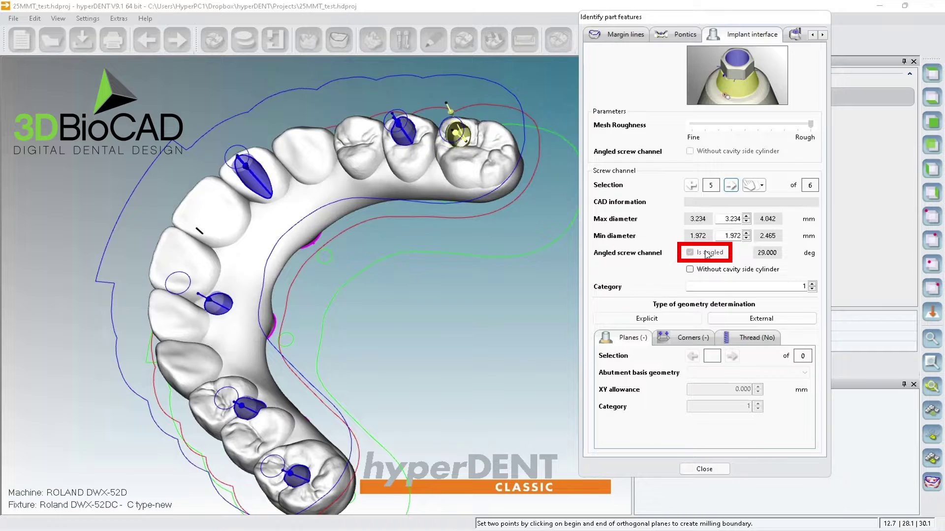
left_click(731, 186)
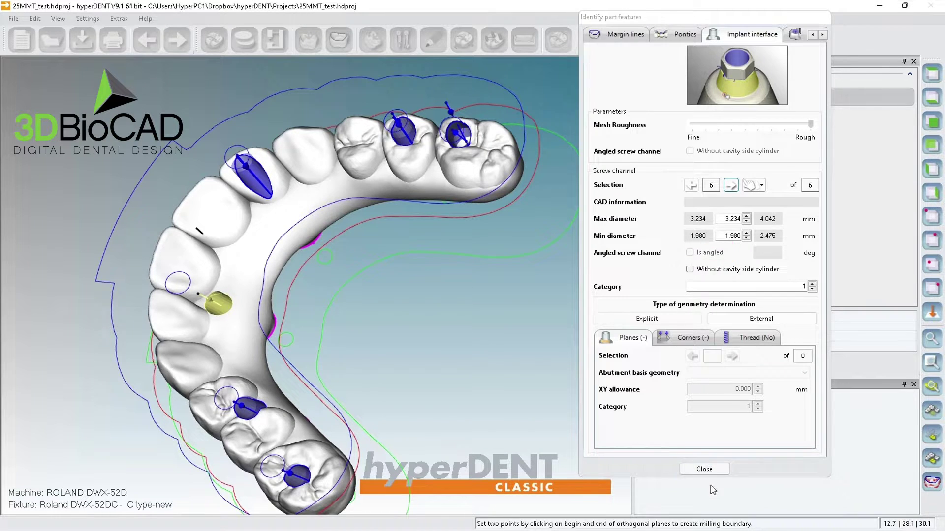
left_click(709, 468)
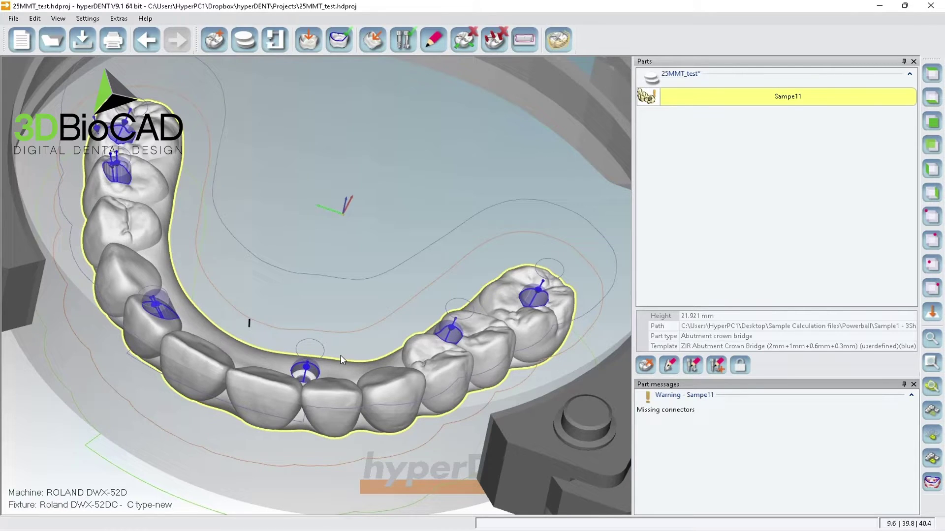
- Start setting connectors in Manual mode and place six connectors along the inner side of the bridge, from one end molar to the other
scroll(373, 160, "down", 3)
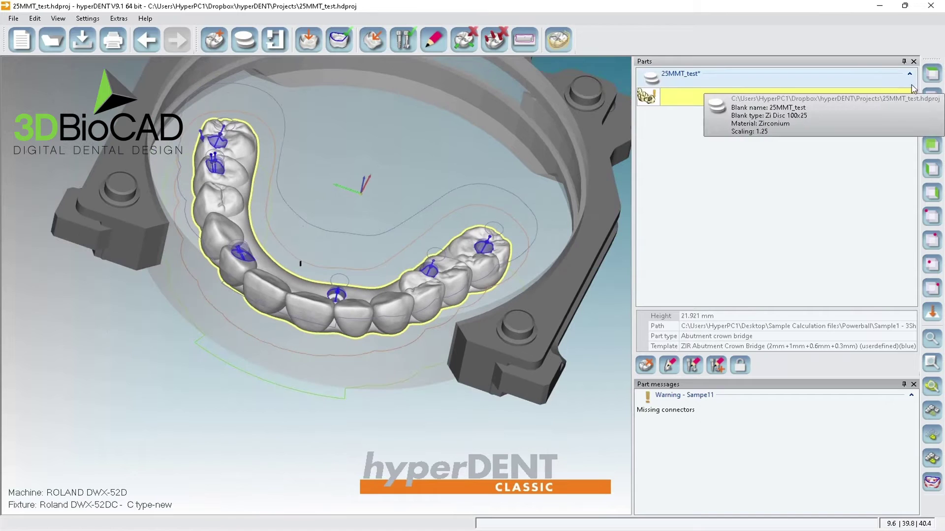
left_click(931, 74)
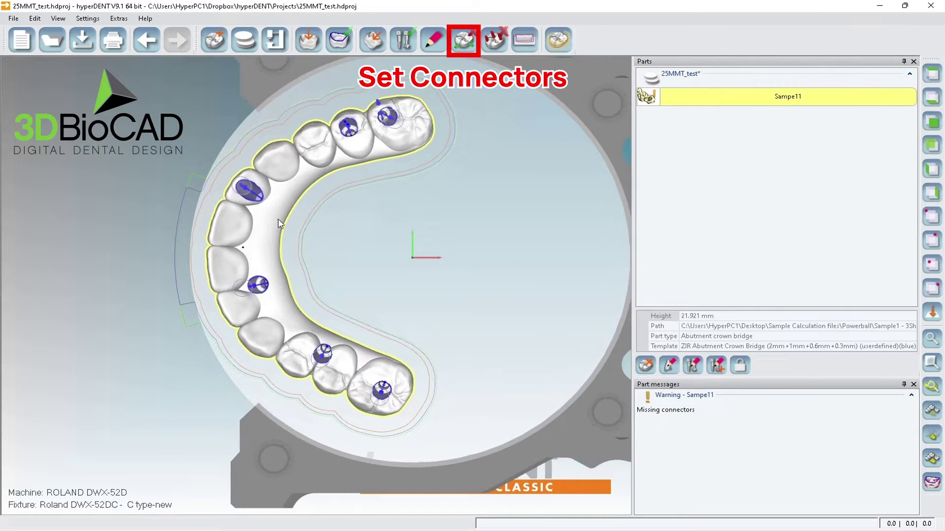
left_click(458, 43)
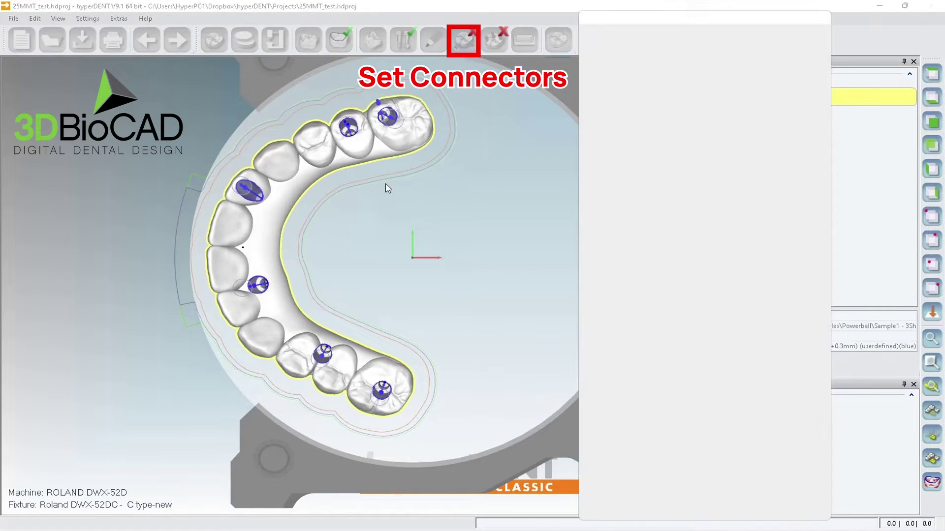
left_click(592, 140)
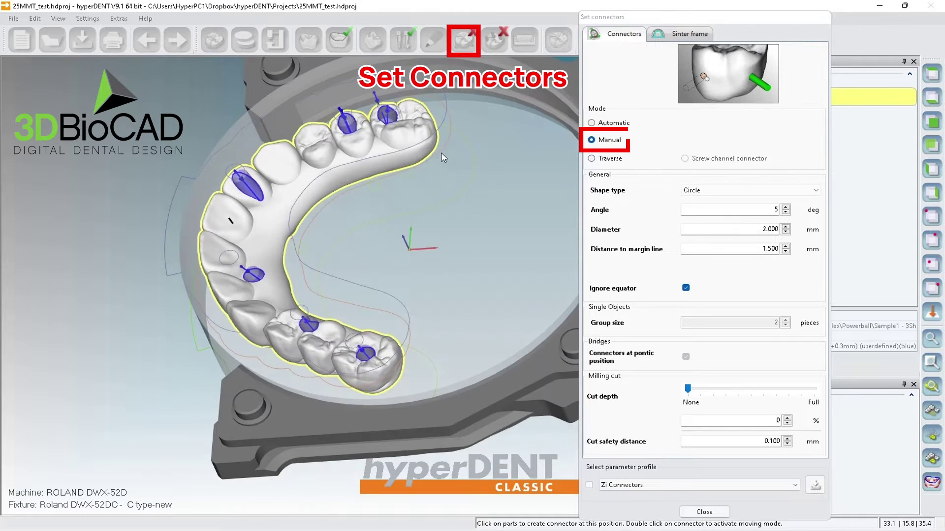
left_click(434, 147)
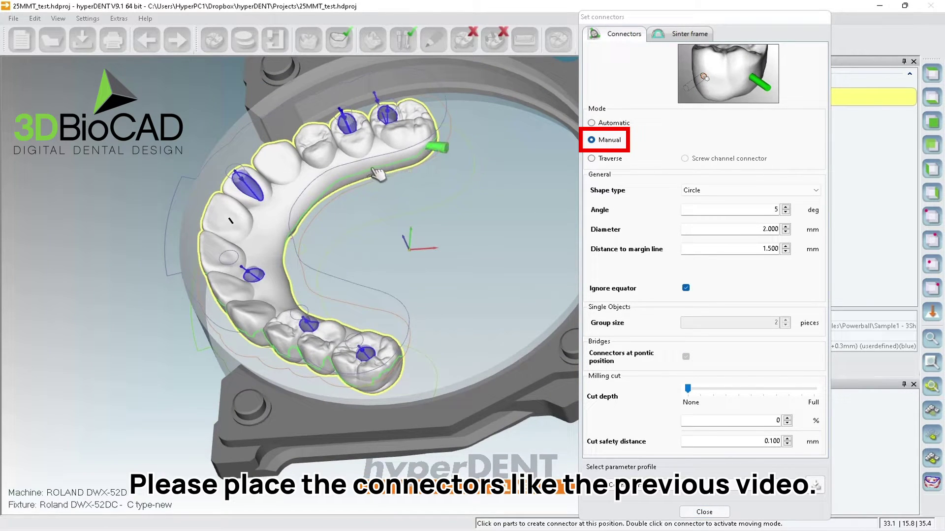
left_click(374, 172)
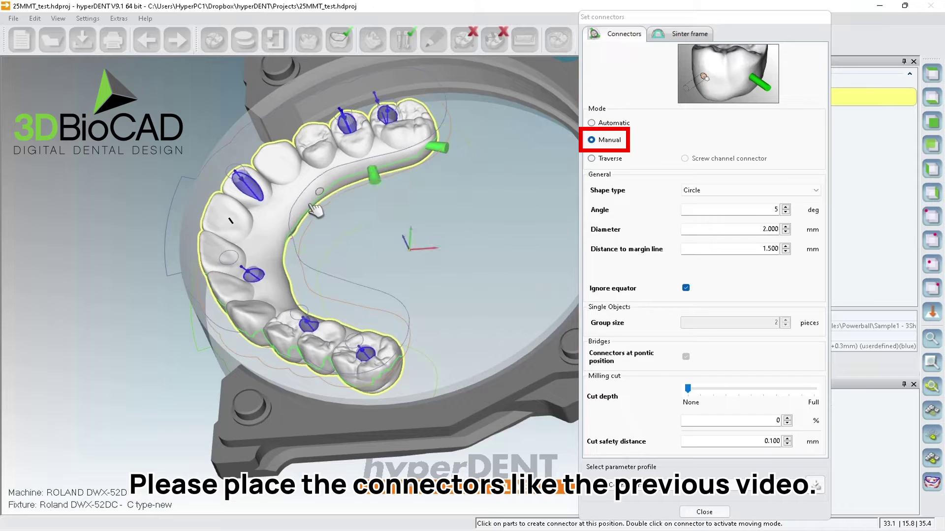
left_click(309, 208)
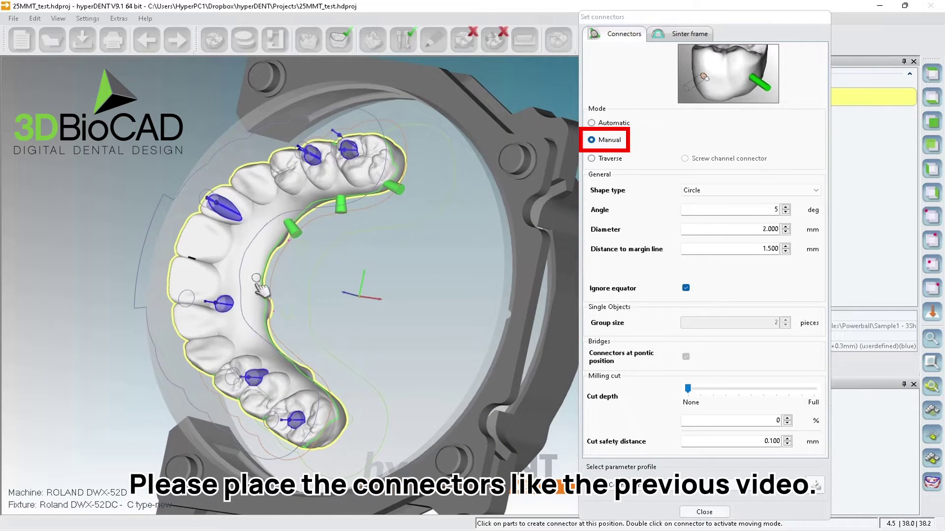
left_click(255, 288)
middle_click_drag(295, 369, 304, 311)
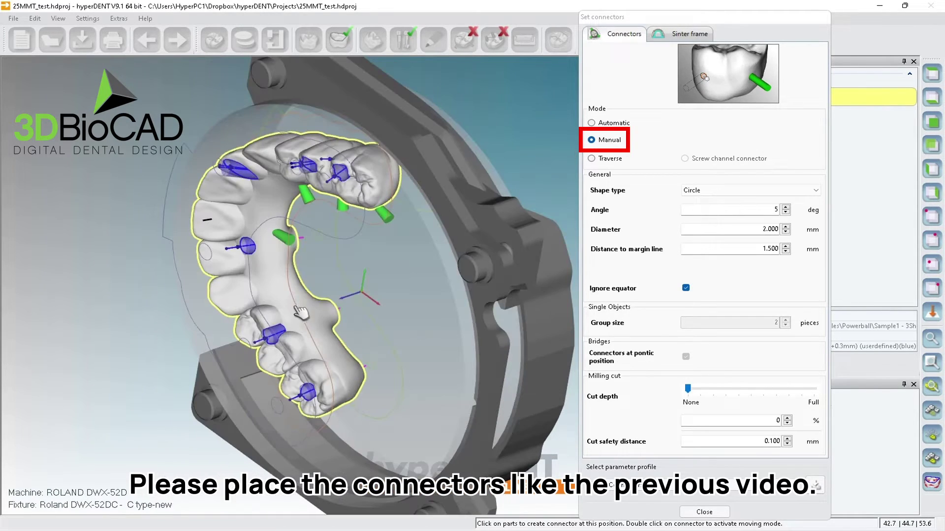
left_click(305, 299)
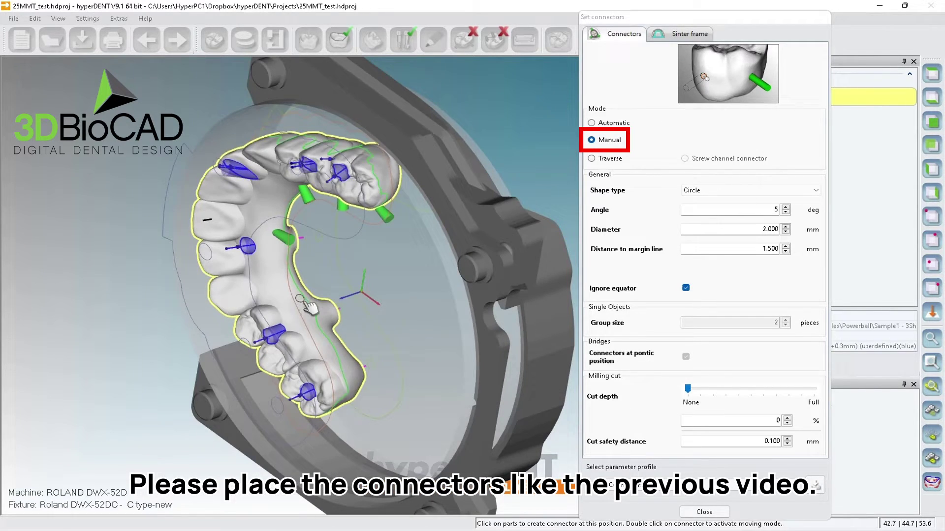
left_click(346, 369)
- Place one connector on the outer side of each of the two end molars
middle_click_drag(283, 408, 344, 350)
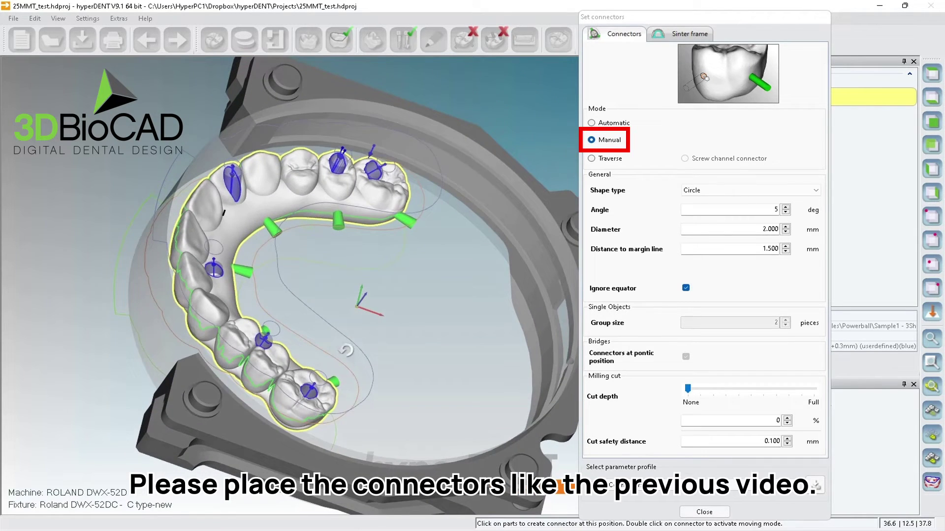
left_click(283, 418)
right_click_drag(389, 258, 374, 292)
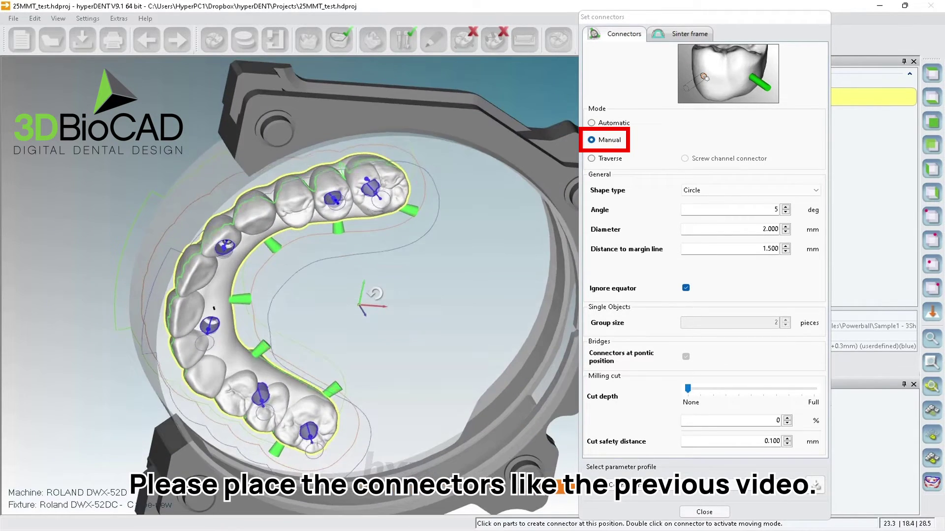
left_click(368, 164)
right_click_drag(437, 332, 487, 383)
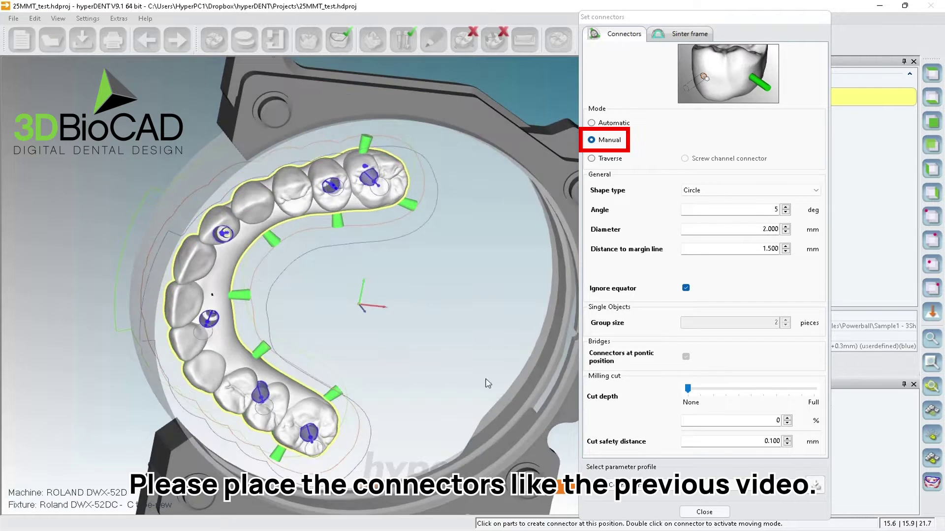
- Create a sinter frame for the bridge and finish setting the connectors
left_click(686, 33)
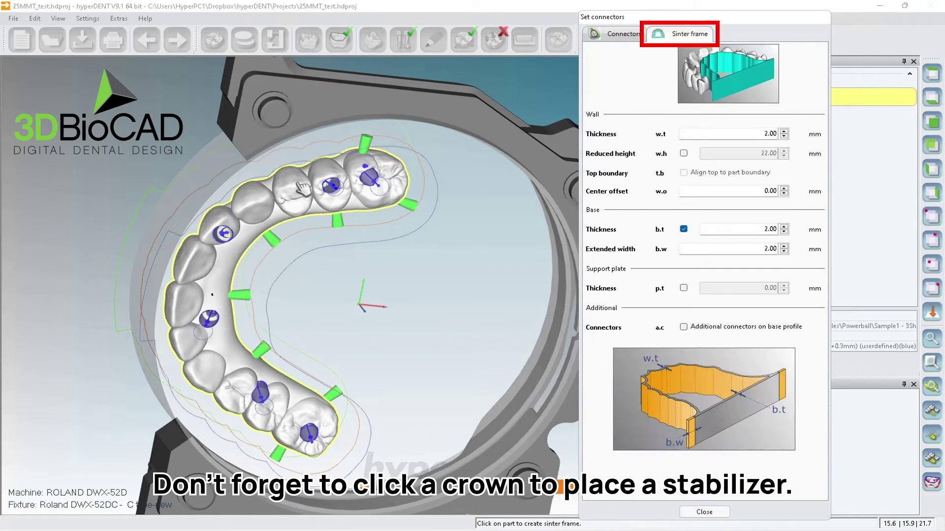
left_click(243, 224)
left_click(704, 512)
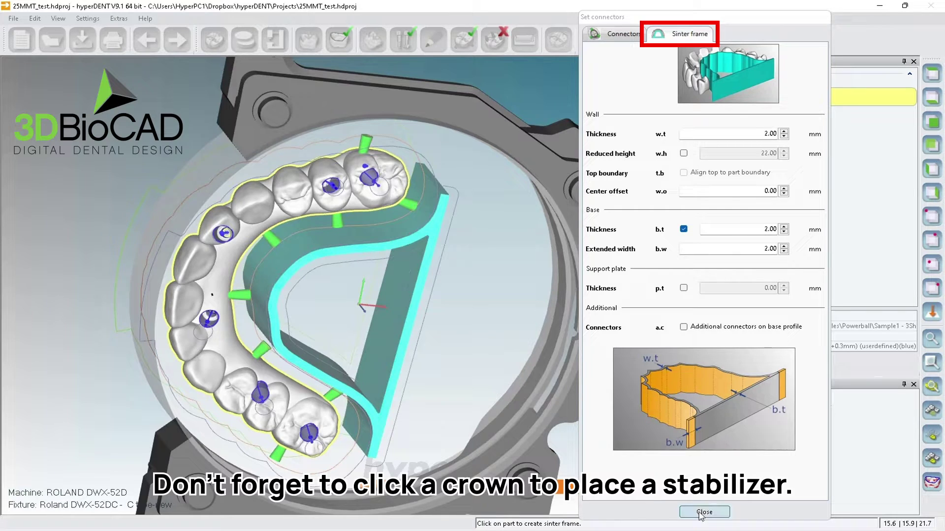
- Save the project from the top view, then adjust the direction of the outer connector on the upper end molar
left_click(932, 74)
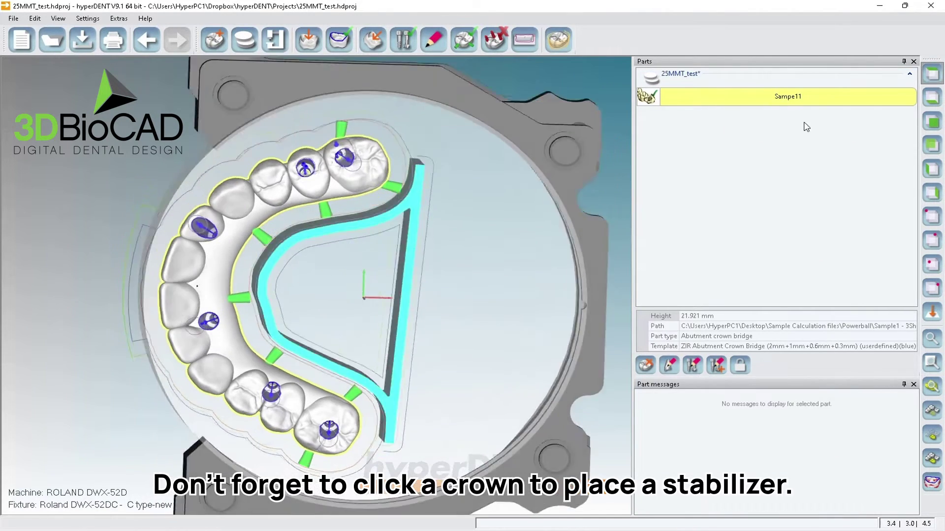
left_click(81, 42)
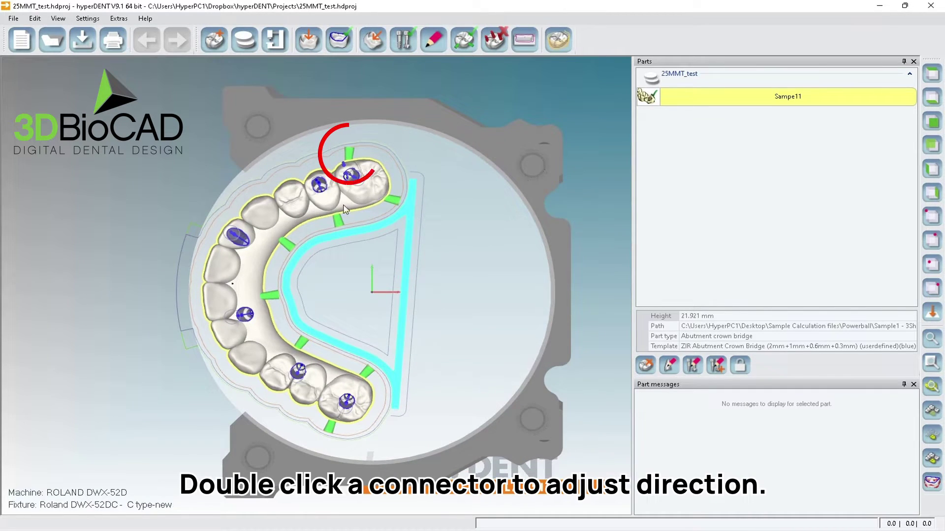
double_click(349, 155)
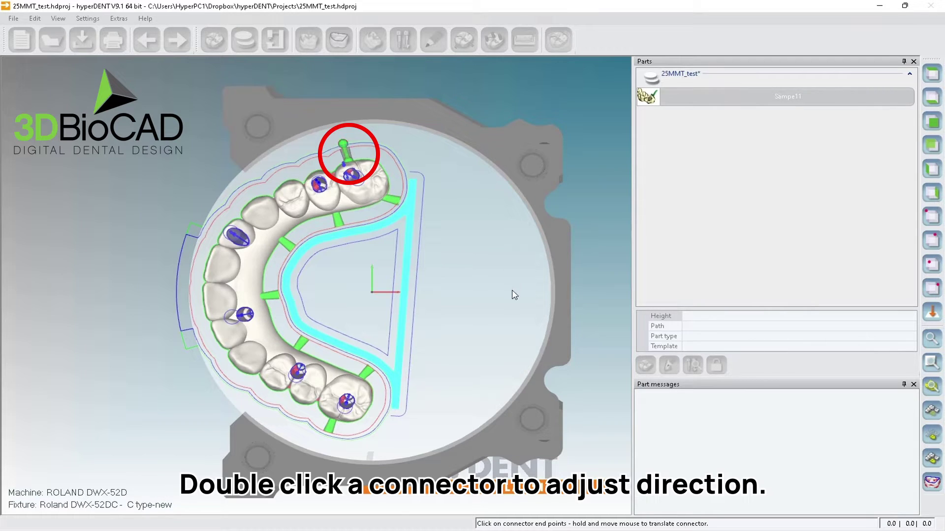
left_click(489, 284)
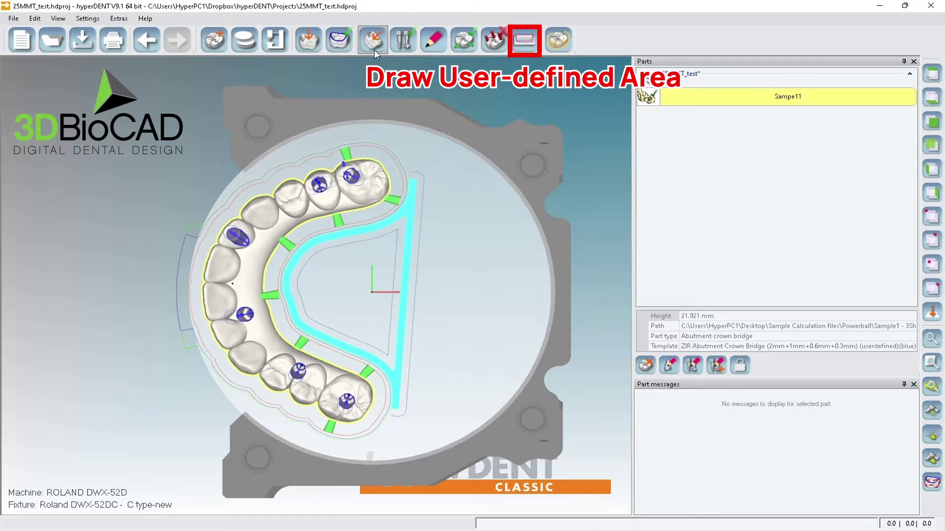
- Start a user-defined area and span a rough three-point contour outside the lower posterior teeth, from the fourth tooth to the end molar
left_click(521, 43)
scroll(236, 366, "up", 3)
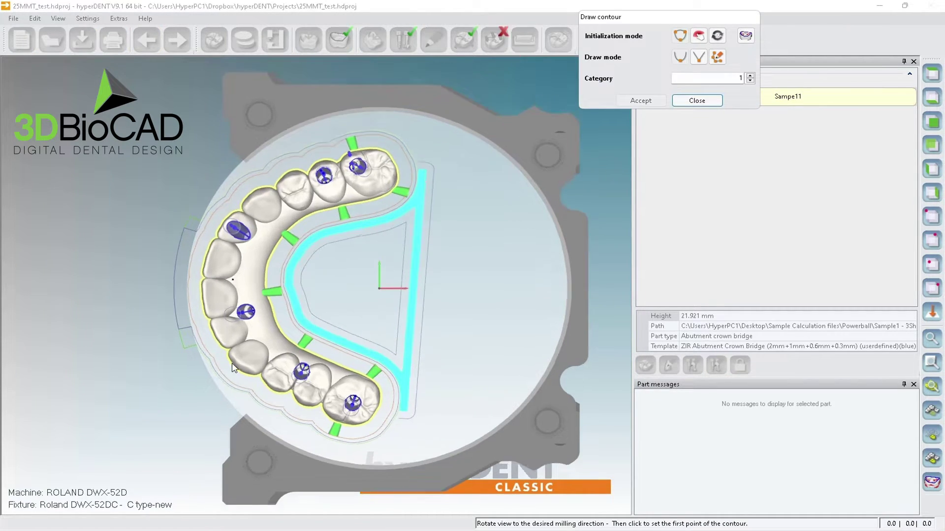
scroll(251, 369, "up", 2)
middle_click_drag(262, 369, 268, 359)
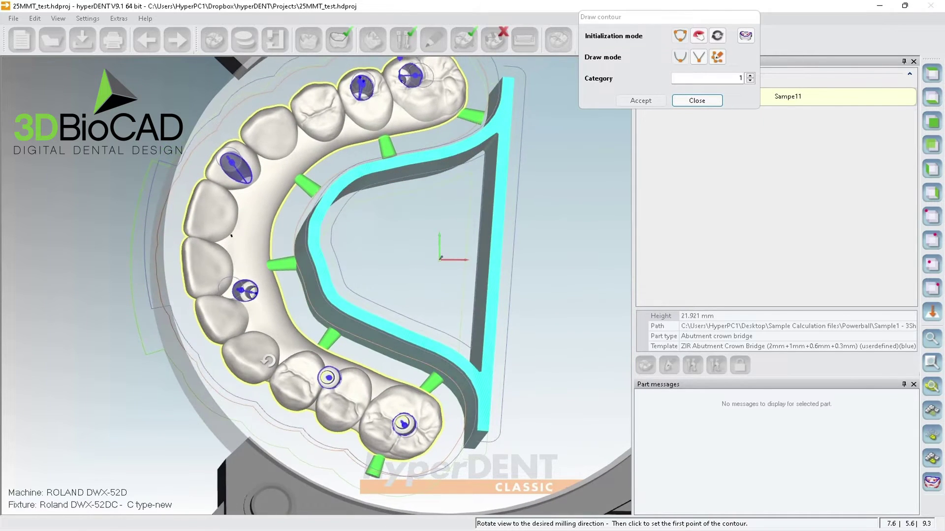
scroll(268, 360, "up", 4)
middle_click_drag(301, 400, 310, 395)
right_click_drag(310, 395, 239, 380)
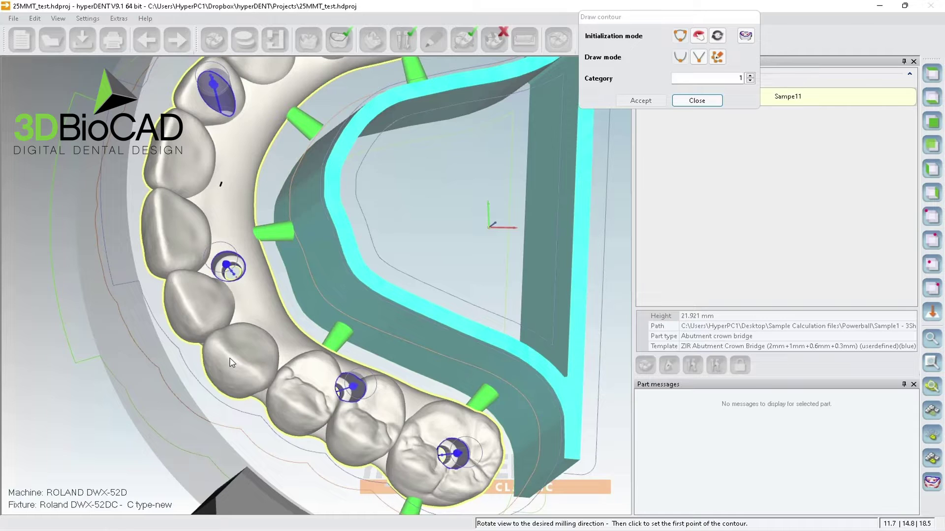
left_click(235, 360)
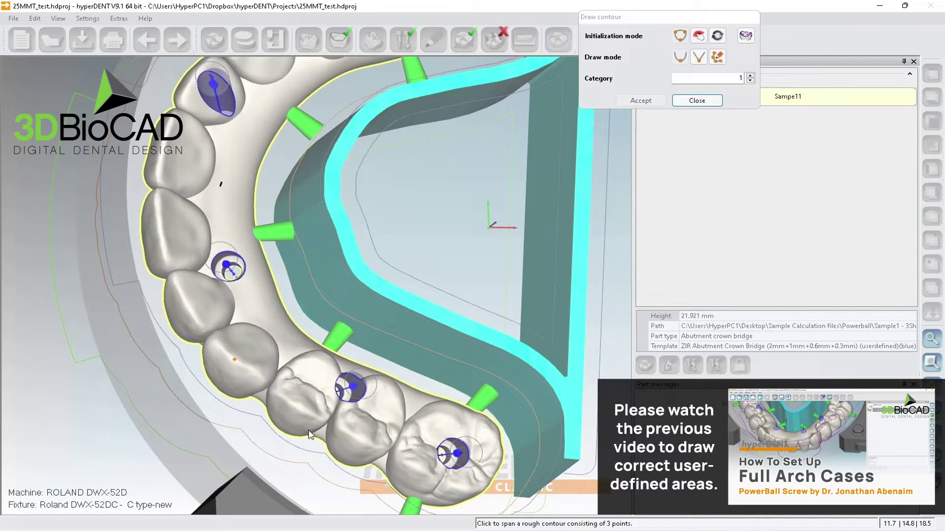
left_click(421, 471)
left_click(298, 463)
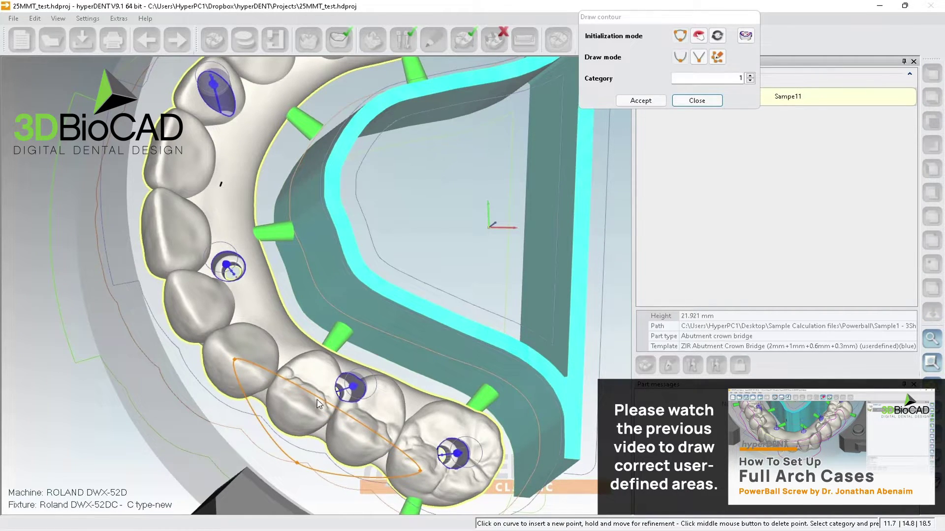
- Refine the lower posterior contour to follow the crown tops and the outer side of the bridge, and accept it in category 1
left_click_drag(318, 399, 312, 406)
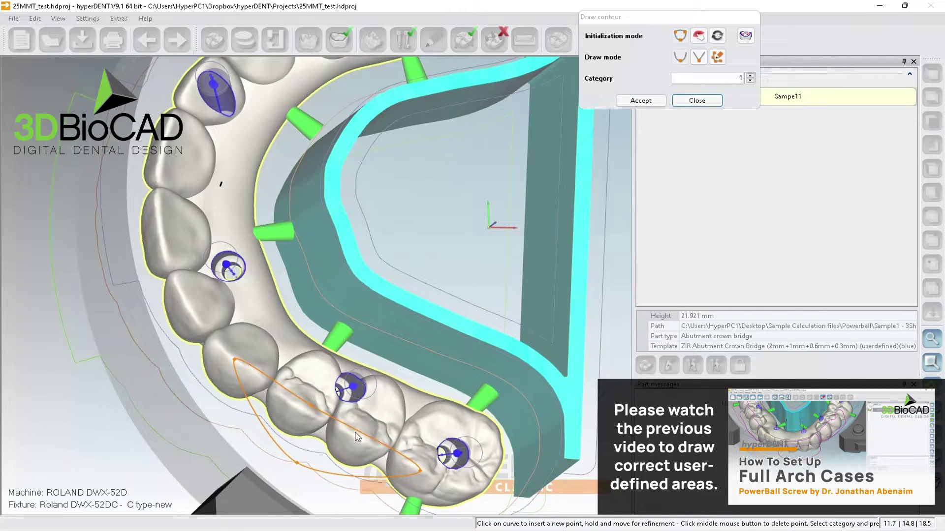
left_click_drag(378, 478, 383, 495)
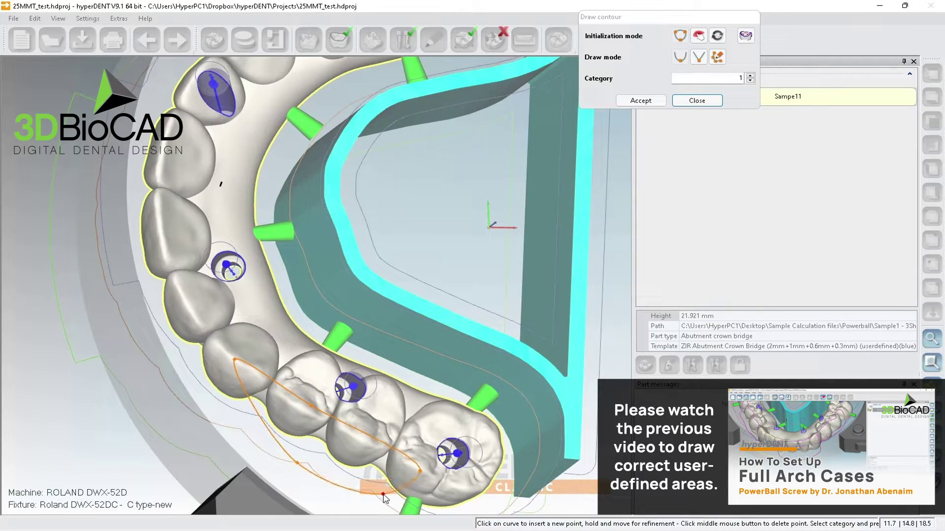
left_click_drag(261, 417, 220, 409)
left_click_drag(301, 464, 305, 455)
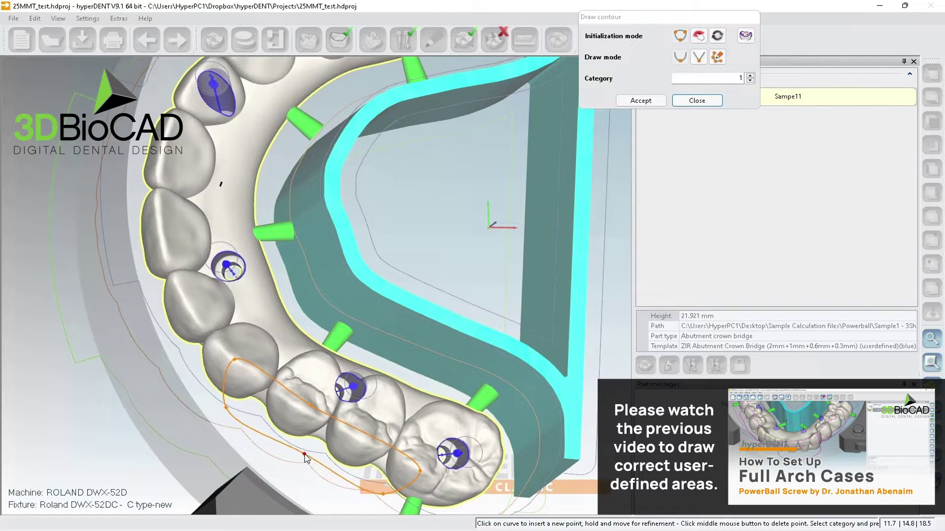
left_click_drag(239, 423, 241, 417)
left_click_drag(235, 360, 238, 369)
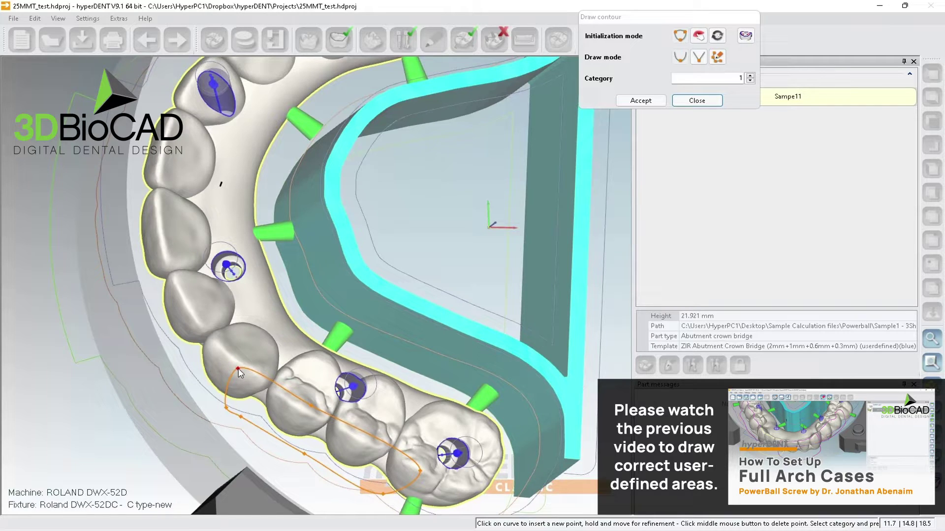
left_click(640, 100)
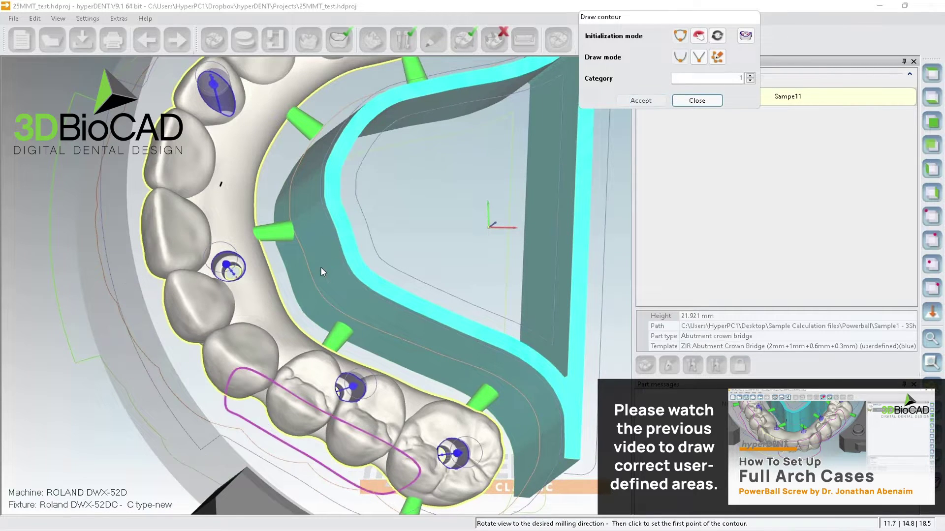
- Span a rough three-point contour outside the posterior teeth on the opposite side of the arch, from the fourth tooth to the end molar
middle_click_drag(372, 196, 370, 414)
right_click_drag(428, 234, 397, 350)
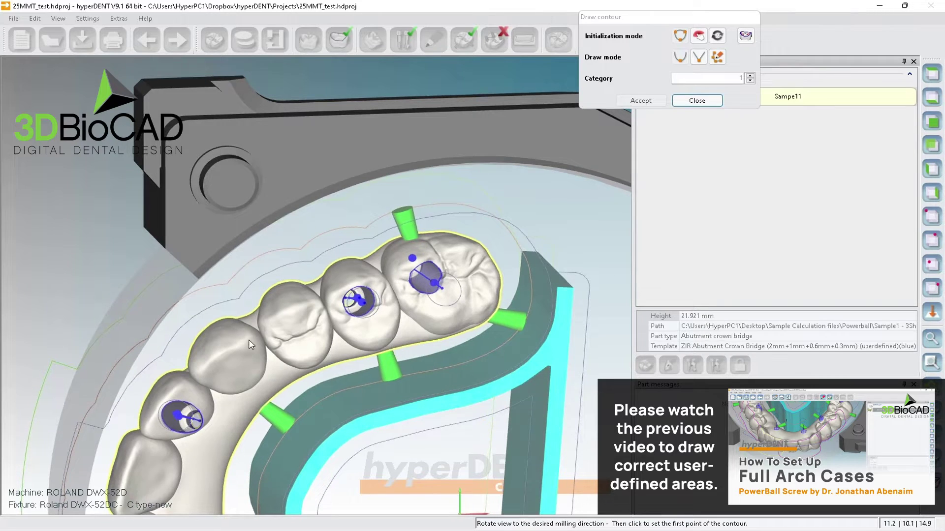
left_click(227, 348)
left_click(414, 267)
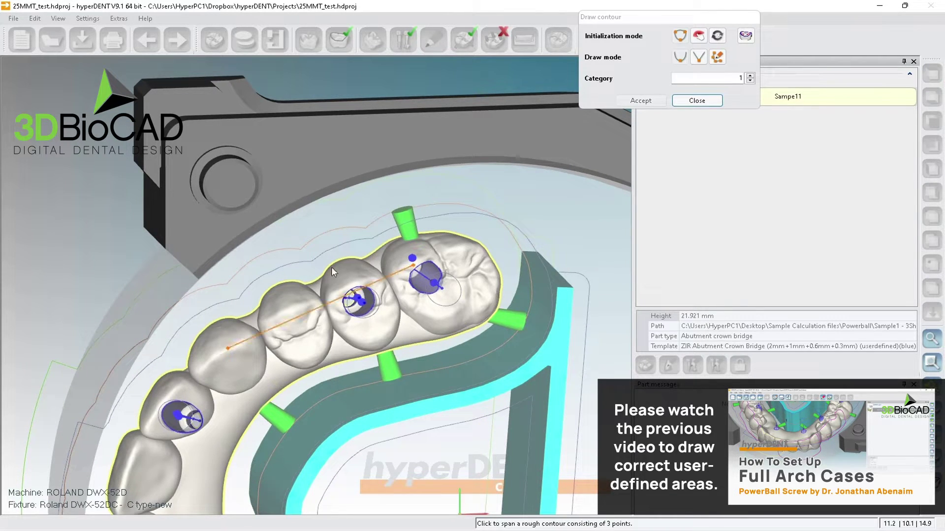
left_click(293, 261)
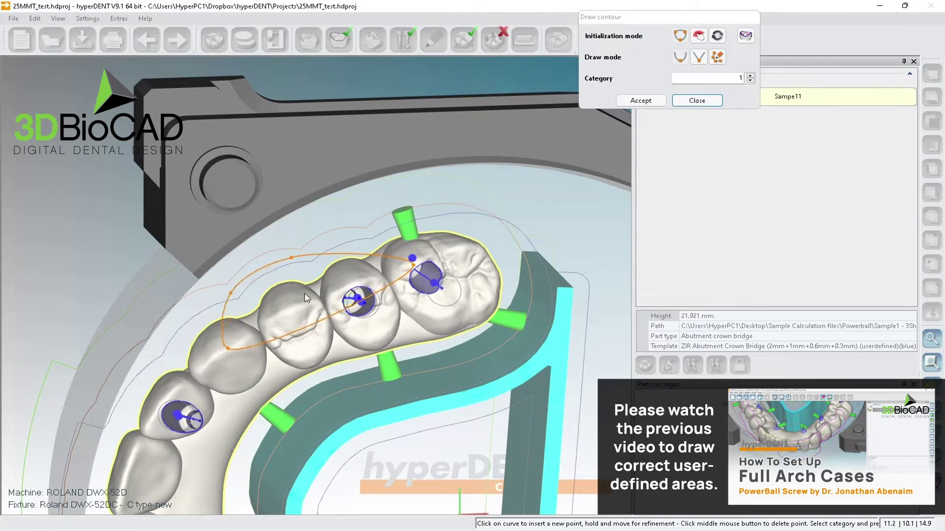
- Reshape the second posterior contour along the crown tops and outer edge of the bridge, and accept it in category 1
left_click_drag(353, 255, 365, 235)
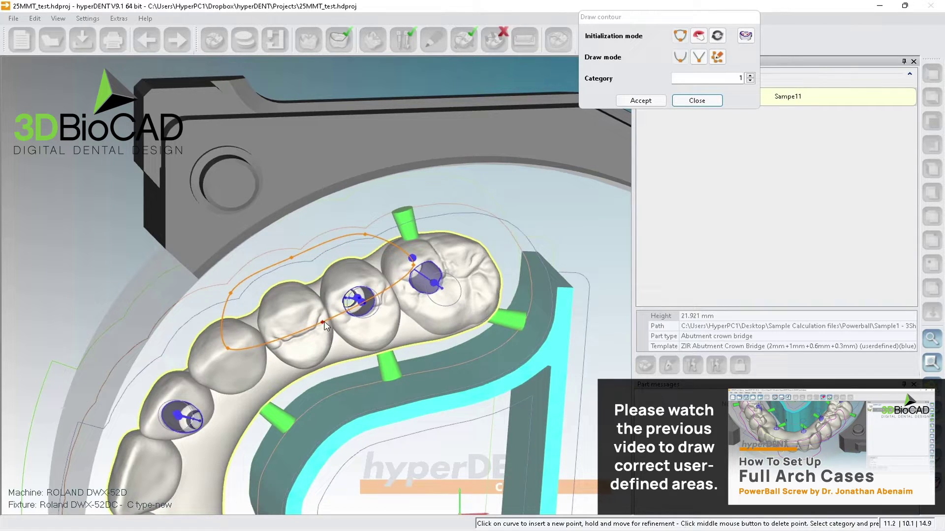
left_click_drag(322, 323, 324, 302)
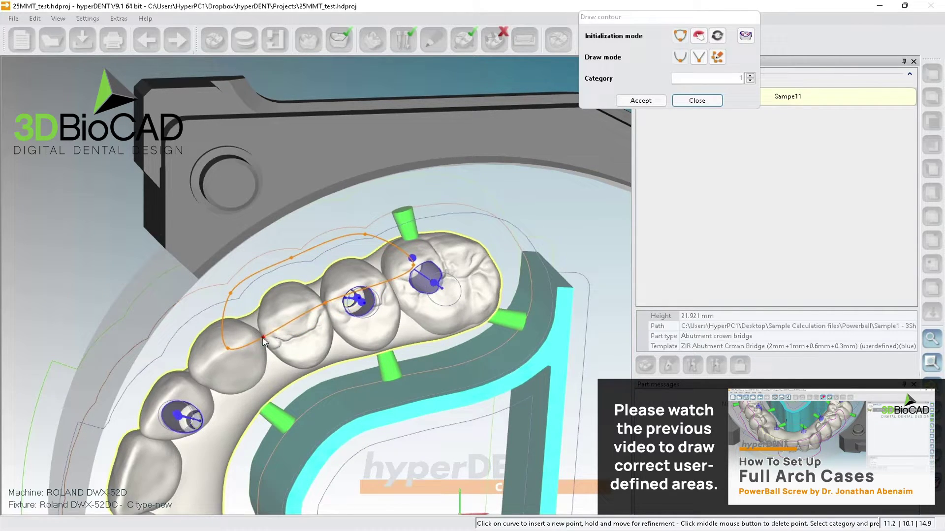
left_click_drag(263, 340, 260, 335)
left_click(387, 280)
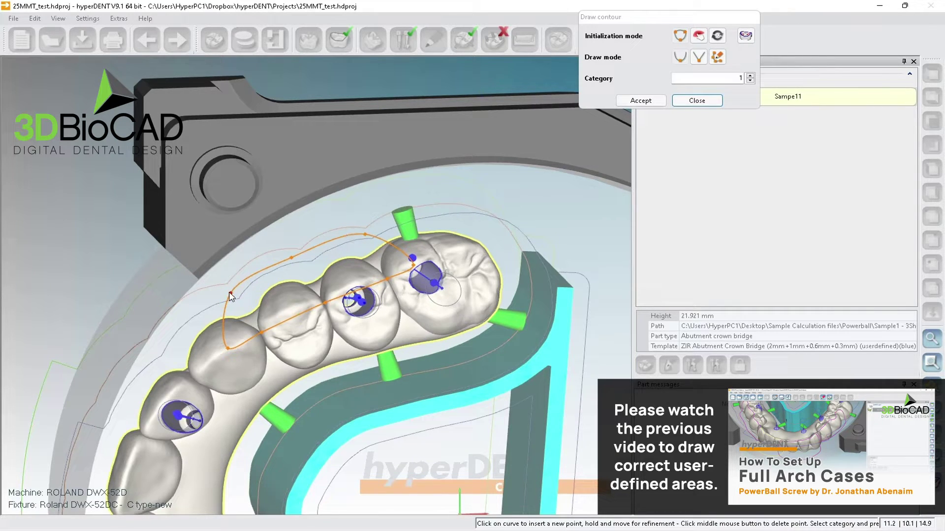
left_click_drag(230, 293, 227, 303)
left_click_drag(292, 258, 295, 265)
left_click_drag(368, 235, 372, 238)
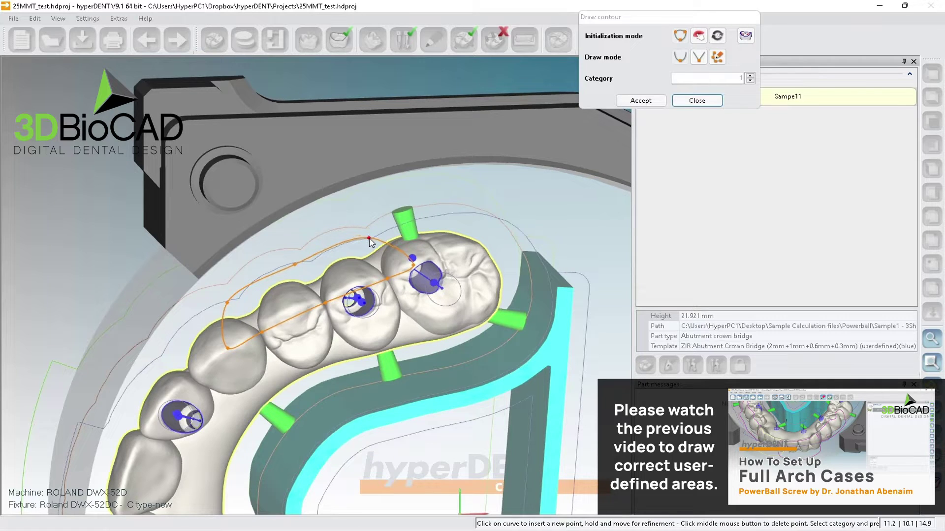
left_click(635, 101)
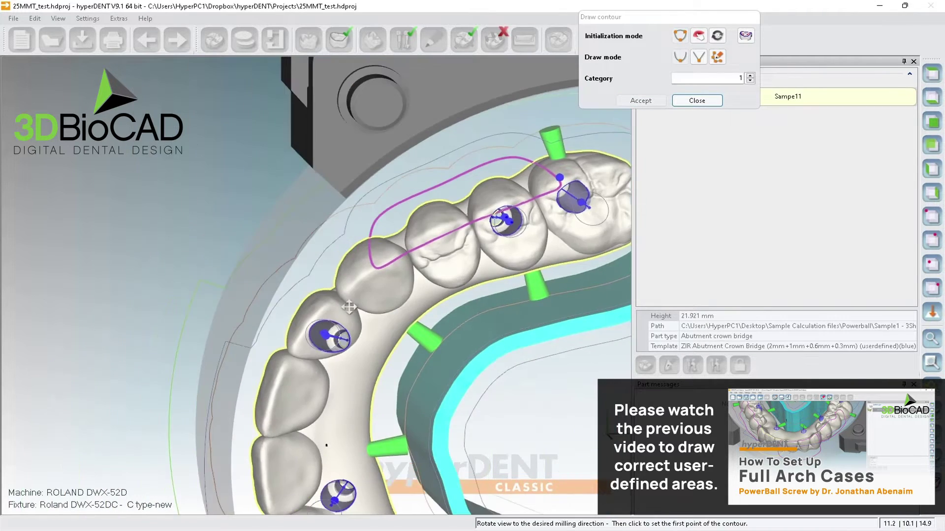
- Span a rough three-point contour over the outer faces of four front teeth, starting beside the second posterior area
right_click_drag(273, 386, 305, 431)
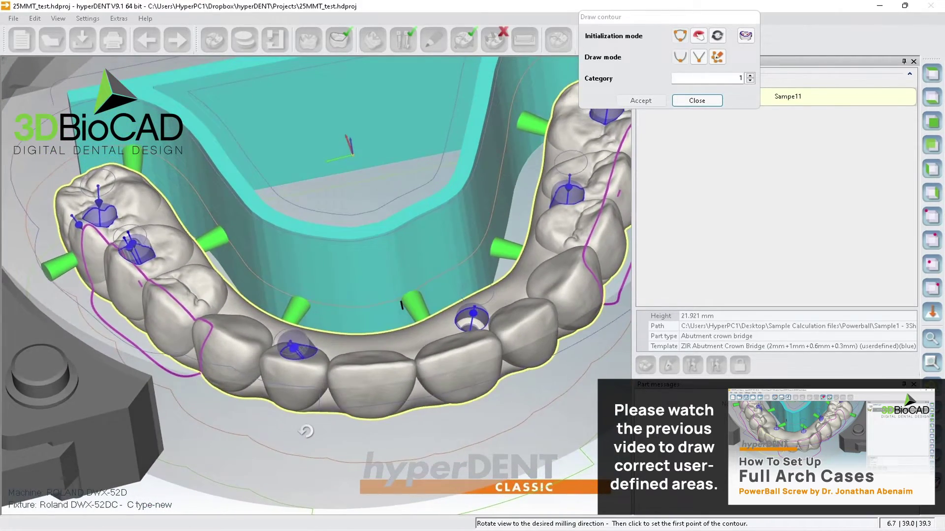
left_click(233, 344)
left_click(437, 363)
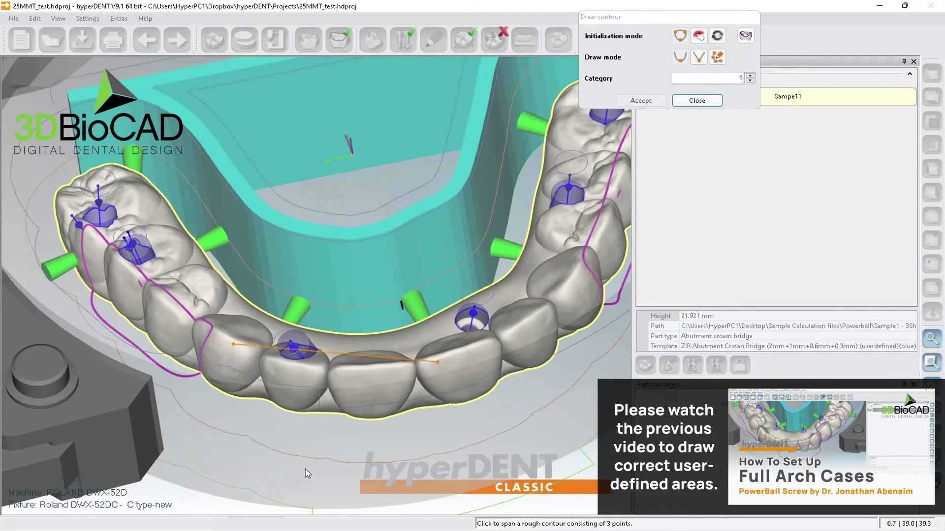
left_click(310, 446)
- Refine the front contour to run along the incisal edges and around the outer faces of the four teeth, and accept it in category 1
left_click_drag(315, 335, 295, 371)
left_click(259, 359)
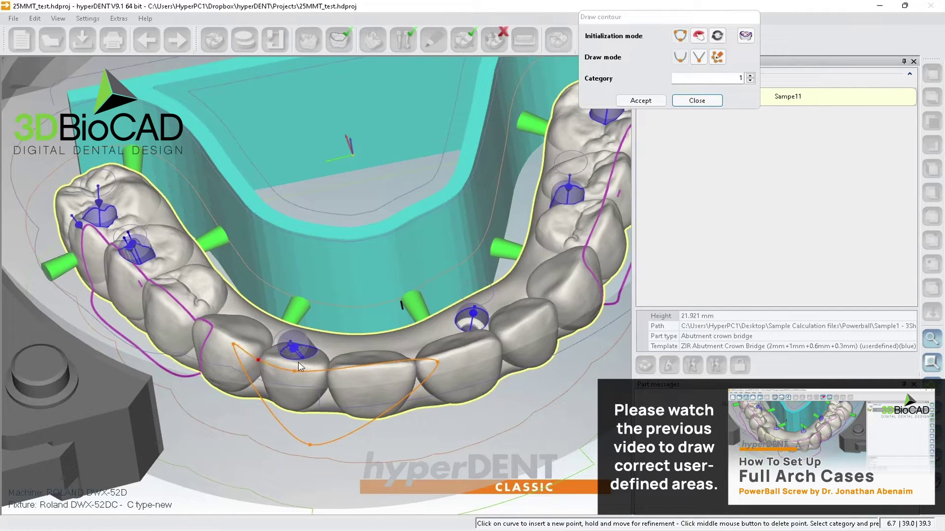
left_click_drag(399, 366, 396, 372)
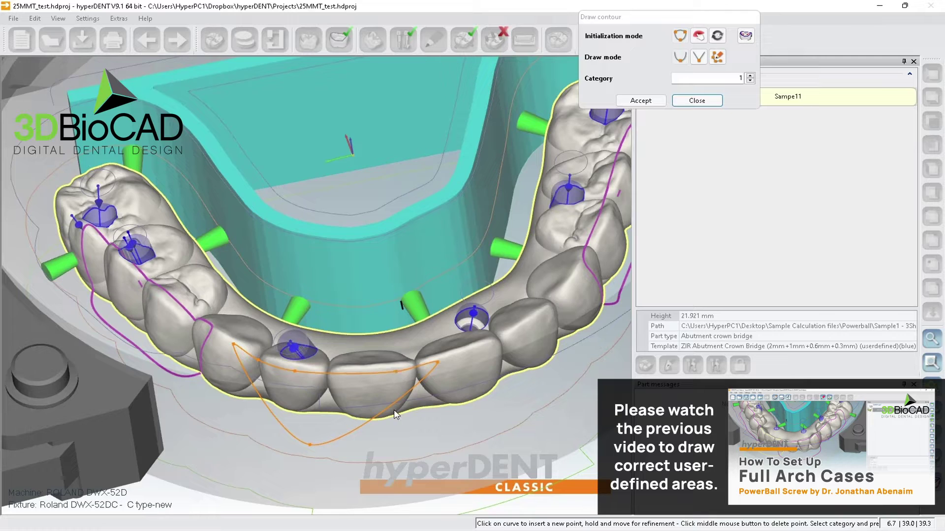
left_click_drag(391, 408, 454, 422)
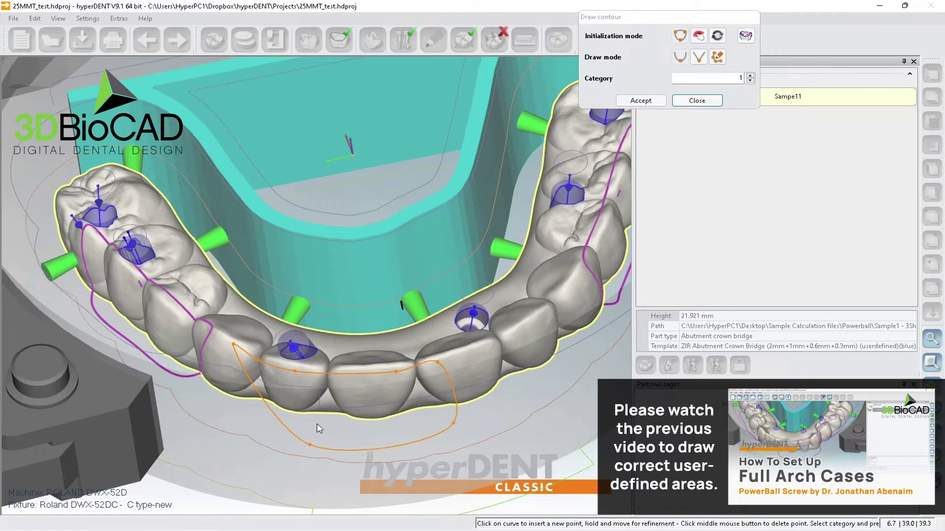
left_click_drag(285, 426, 238, 421)
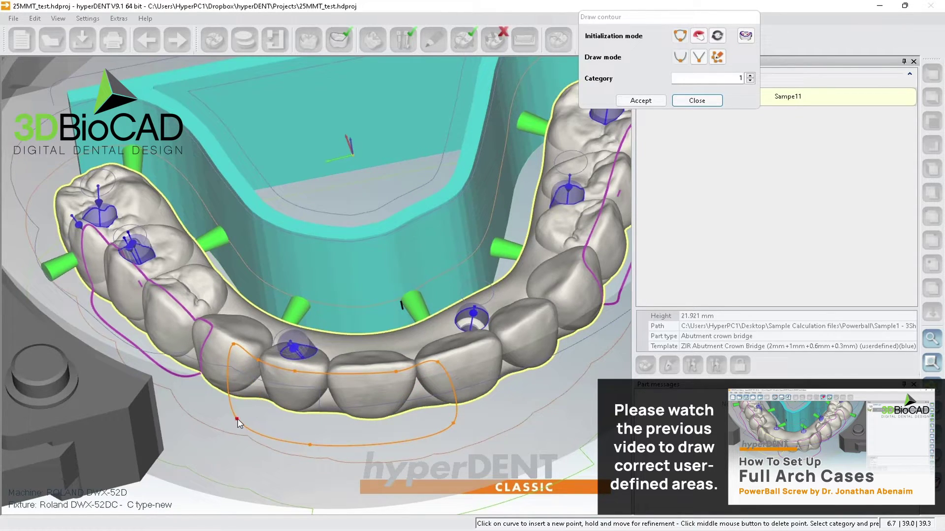
left_click(632, 103)
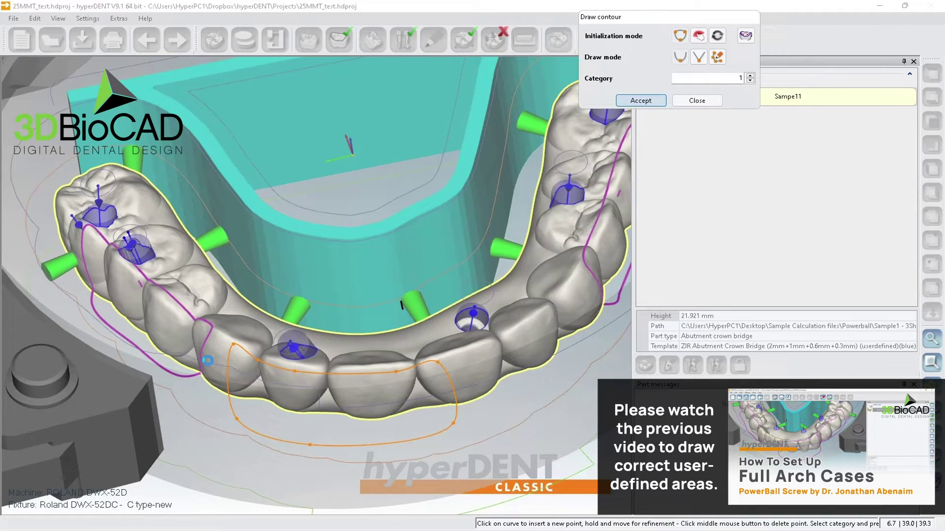
key("Return")
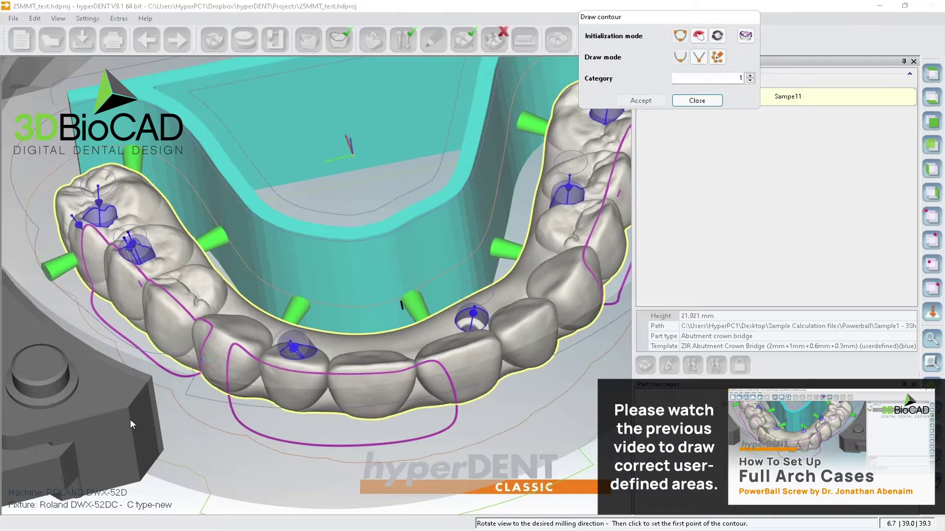
- Span a rough three-point contour over the three uncovered front teeth, between the front area and the posterior area on the opposite side
middle_click_drag(439, 368, 249, 396)
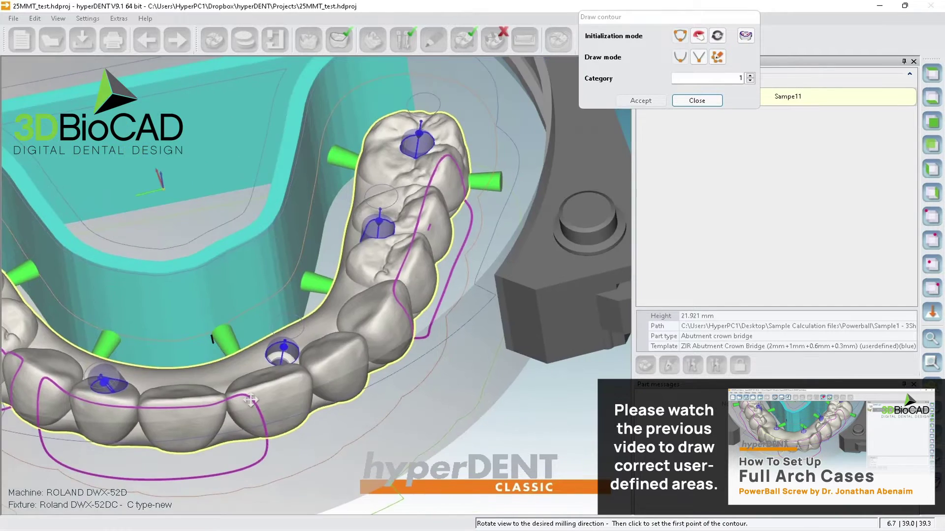
right_click_drag(327, 423, 376, 397)
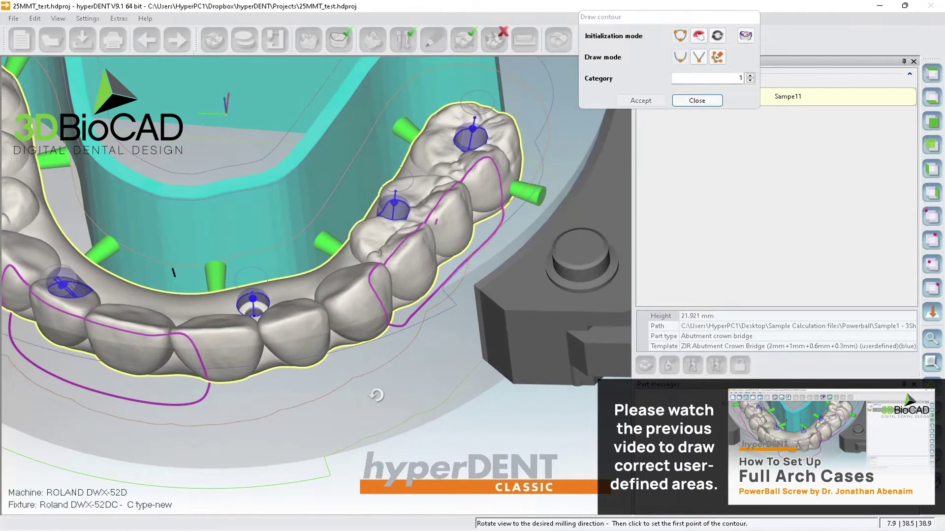
left_click(188, 338)
left_click(370, 285)
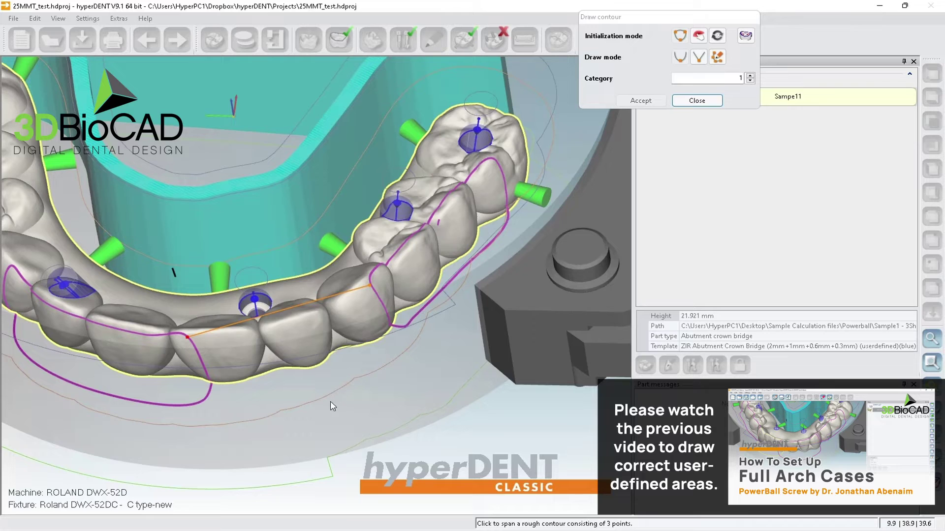
left_click(319, 399)
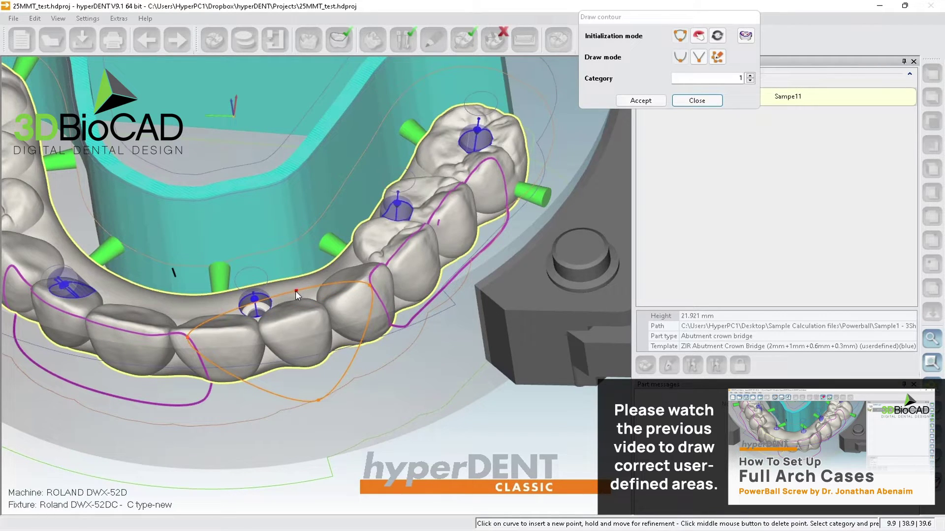
- Refine the contour along the incisal edges and outside the teeth, accept it in category 1, and finish contour drawing
left_click_drag(296, 291, 256, 335)
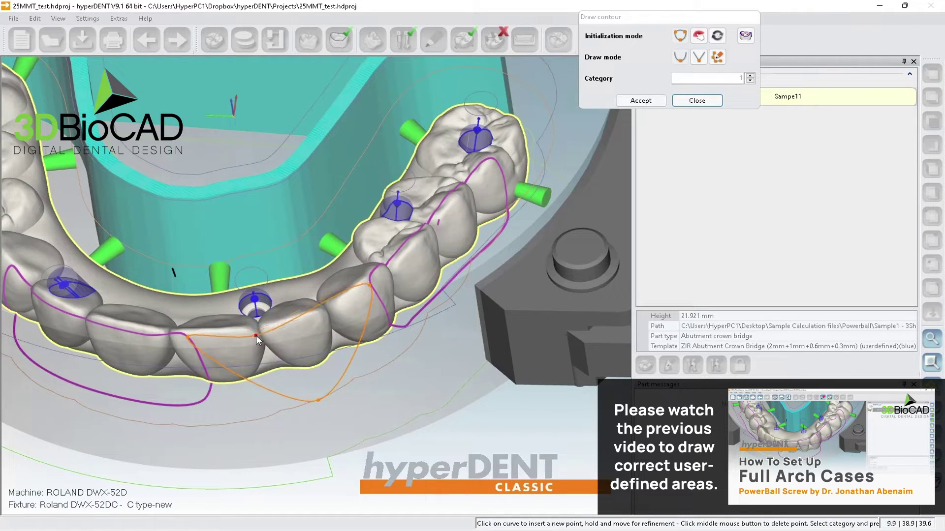
left_click(329, 309)
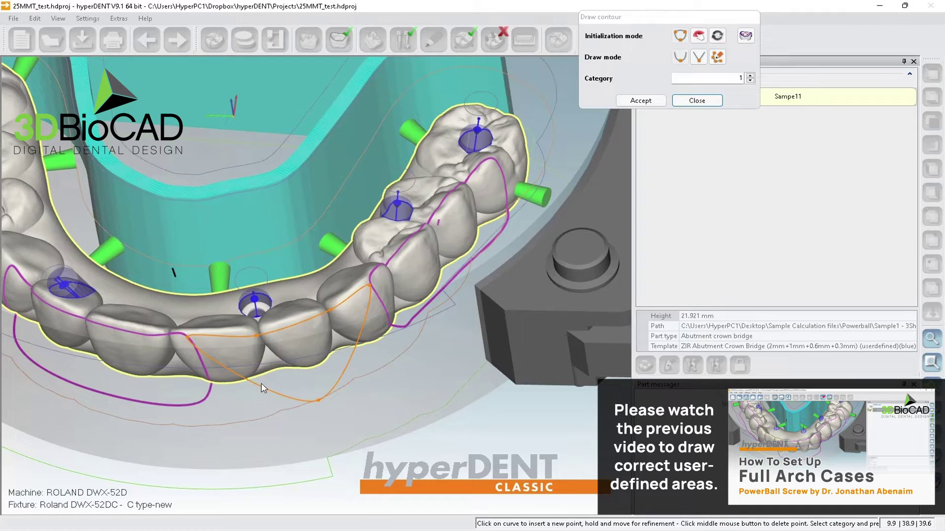
left_click_drag(262, 386, 207, 401)
left_click(336, 384)
left_click_drag(338, 385, 395, 352)
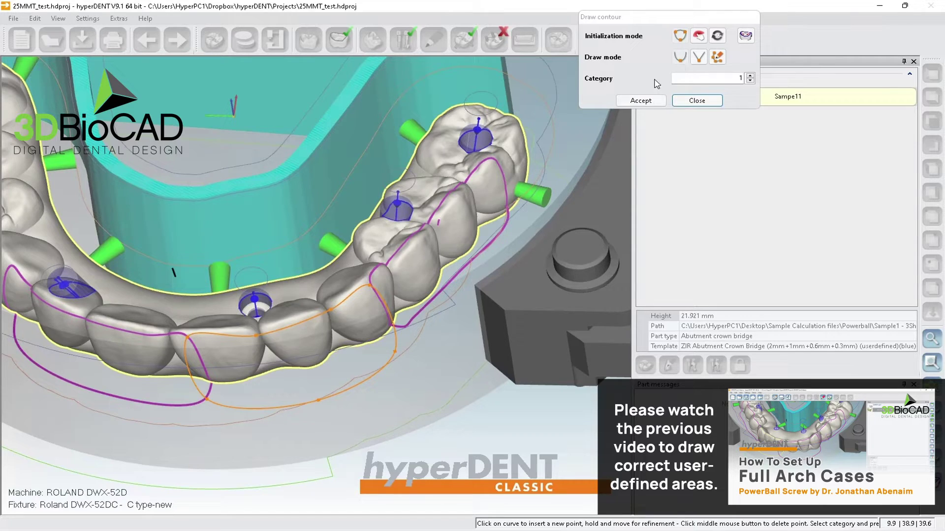
left_click(640, 100)
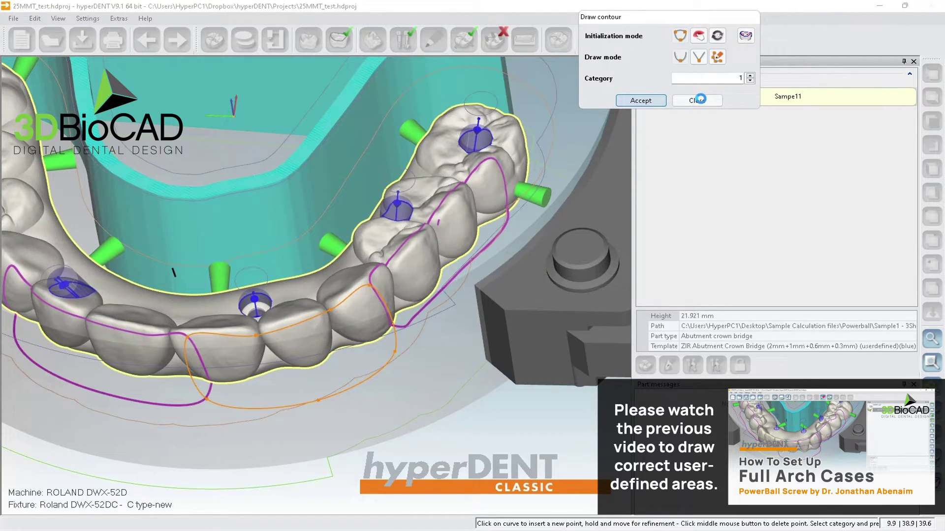
left_click(698, 100)
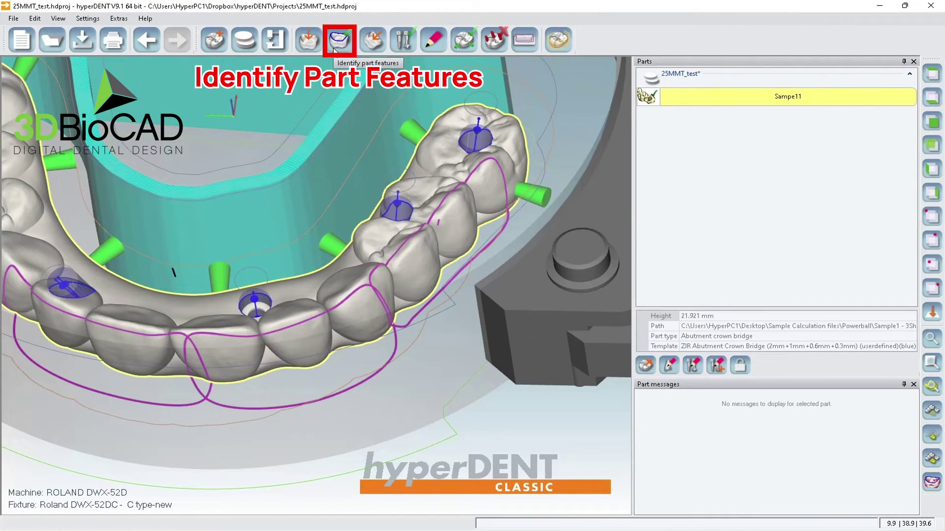
- Identify the part features and set the insertion direction of margin line 10 from a view facing the outer front teeth
left_click(334, 50)
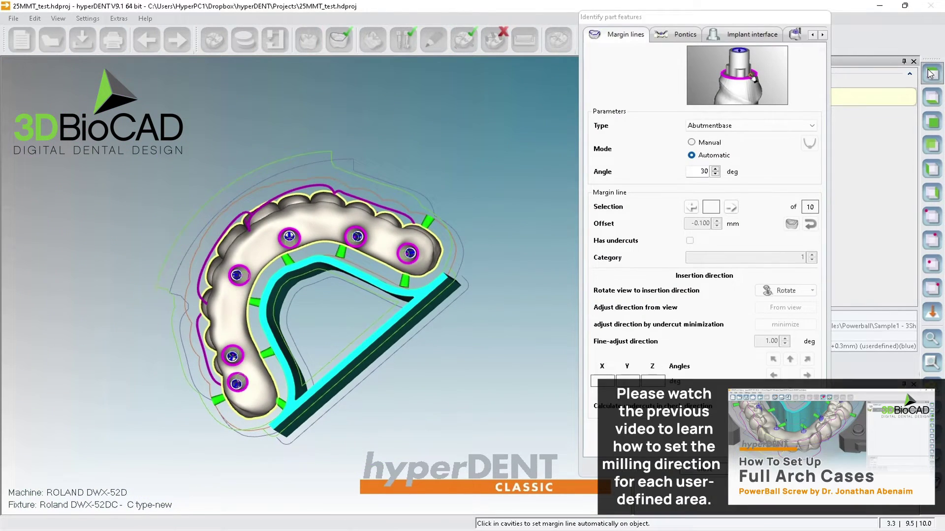
left_click(930, 73)
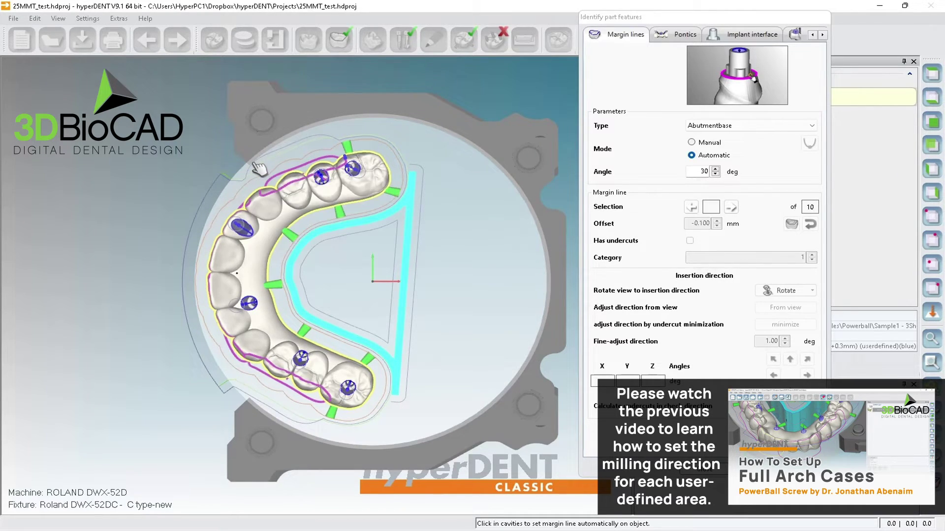
left_click(691, 207)
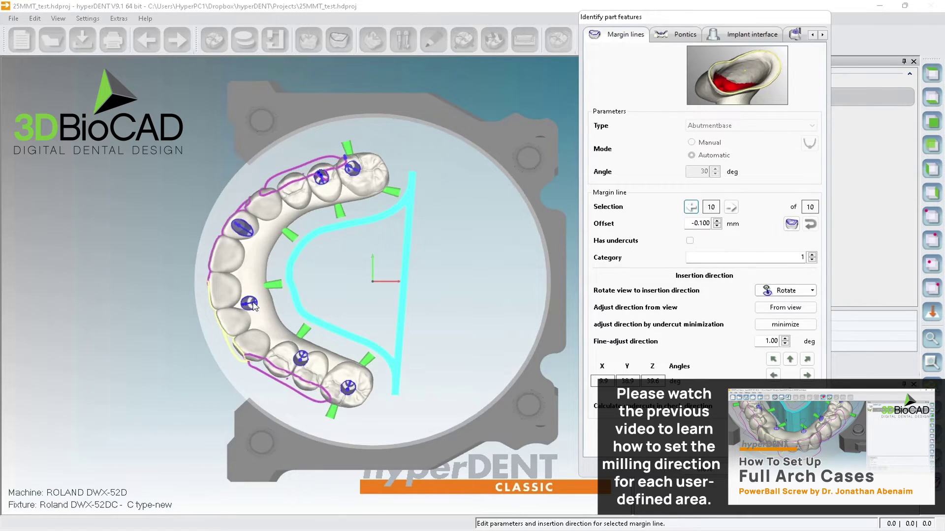
middle_click_drag(253, 302, 308, 288)
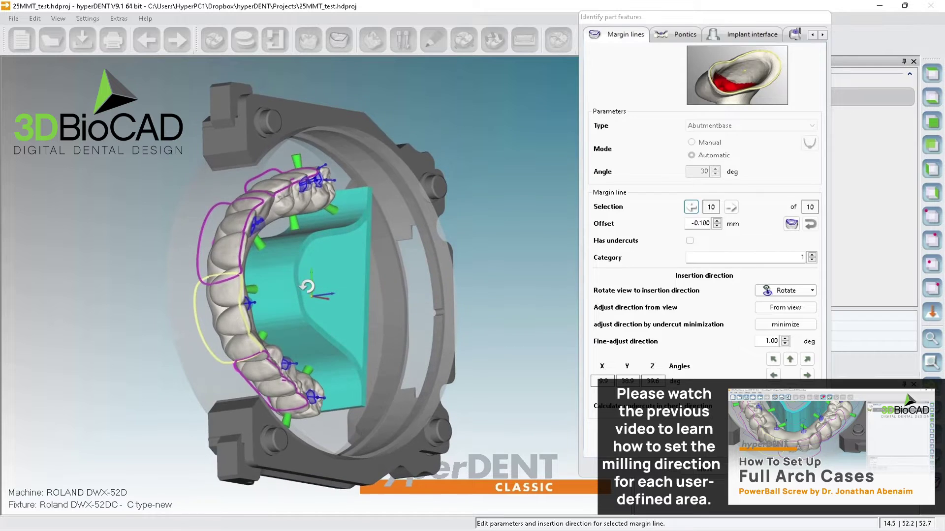
left_click(786, 308)
- Set the insertion direction of margin line 9 from a view facing the outer surfaces of its front teeth
left_click(695, 207)
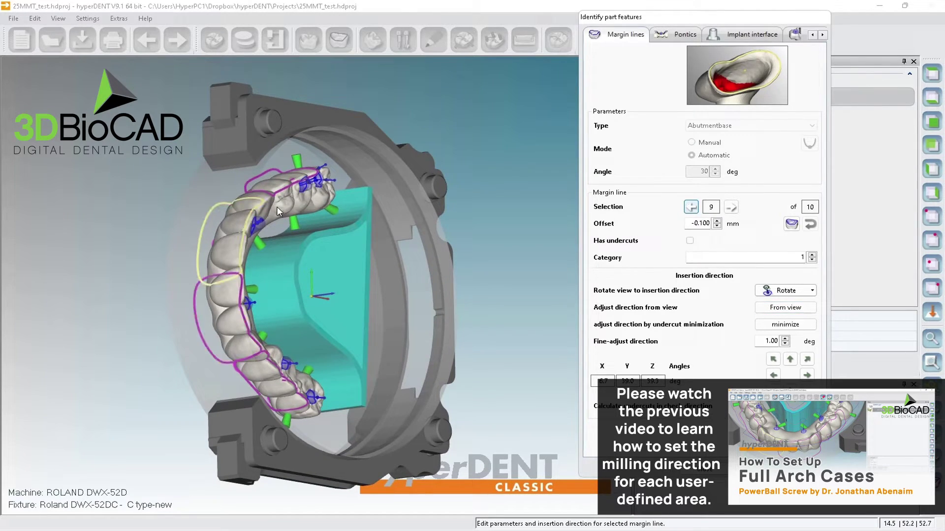
middle_click_drag(227, 224, 229, 249)
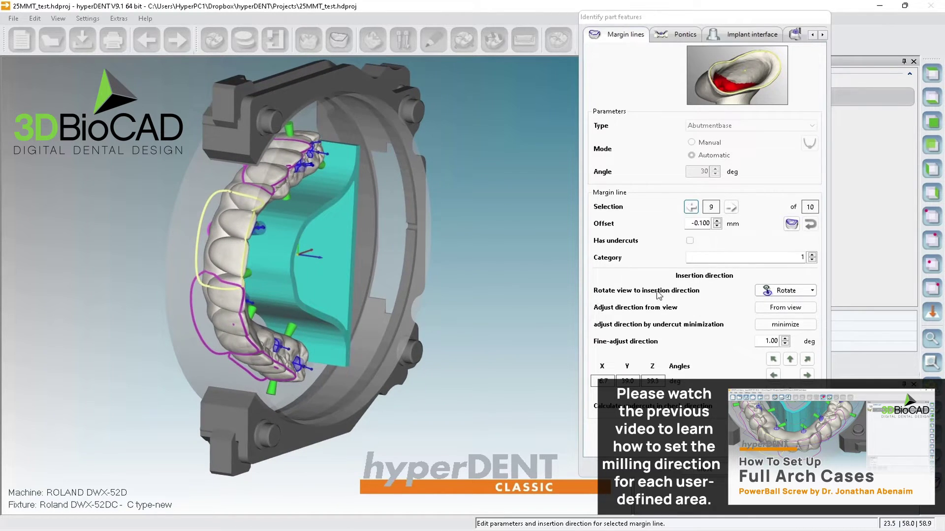
left_click(785, 307)
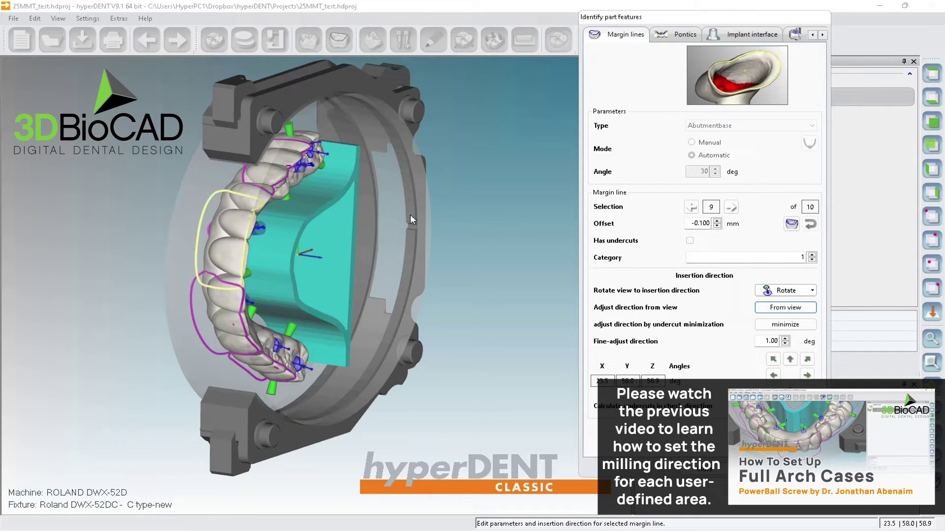
- Set the insertion direction of margin line 8 over the posterior teeth from a slightly tilted occlusal view, and finish feature identification
left_click(699, 207)
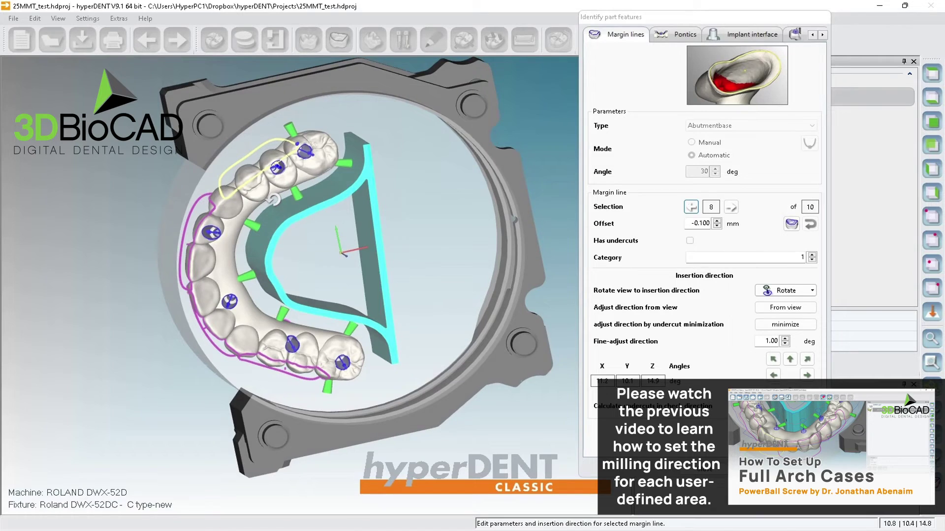
left_click(768, 308)
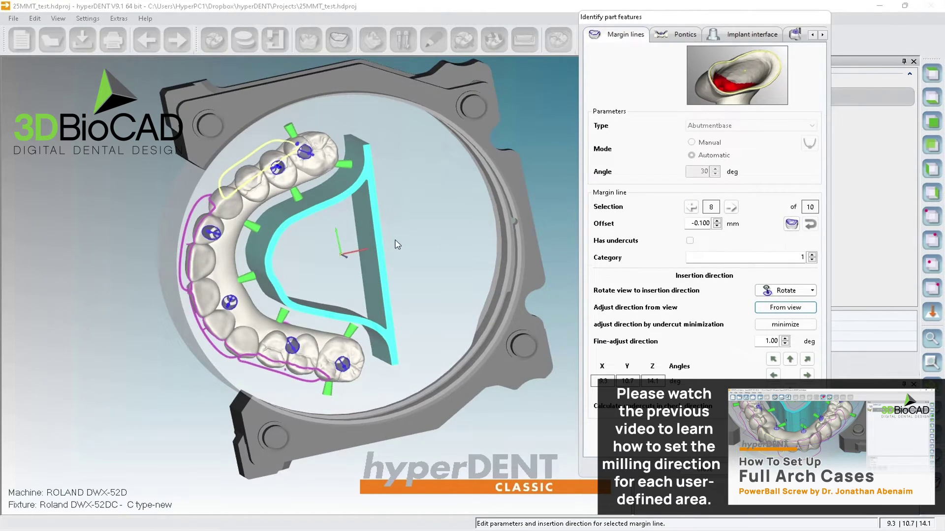
middle_click_drag(395, 240, 395, 236)
left_click(765, 305)
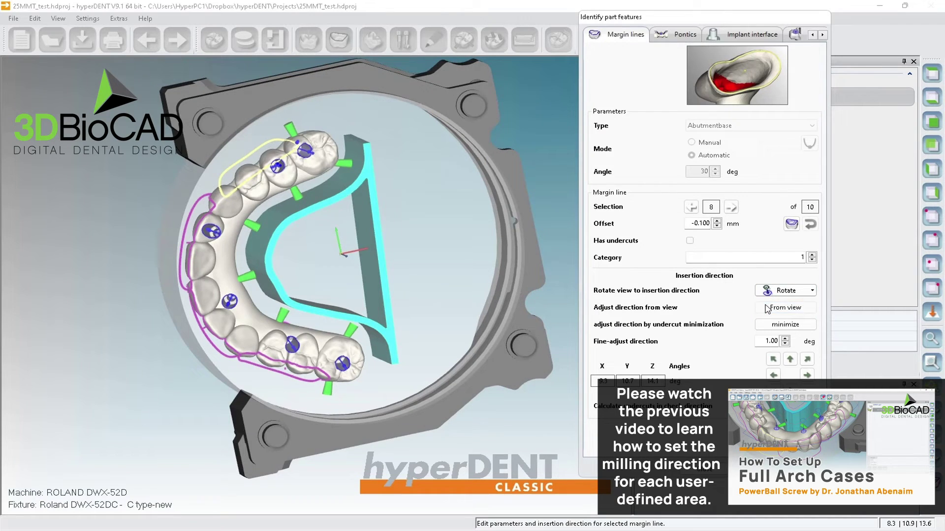
left_click(769, 308)
left_click(691, 207)
left_click(691, 472)
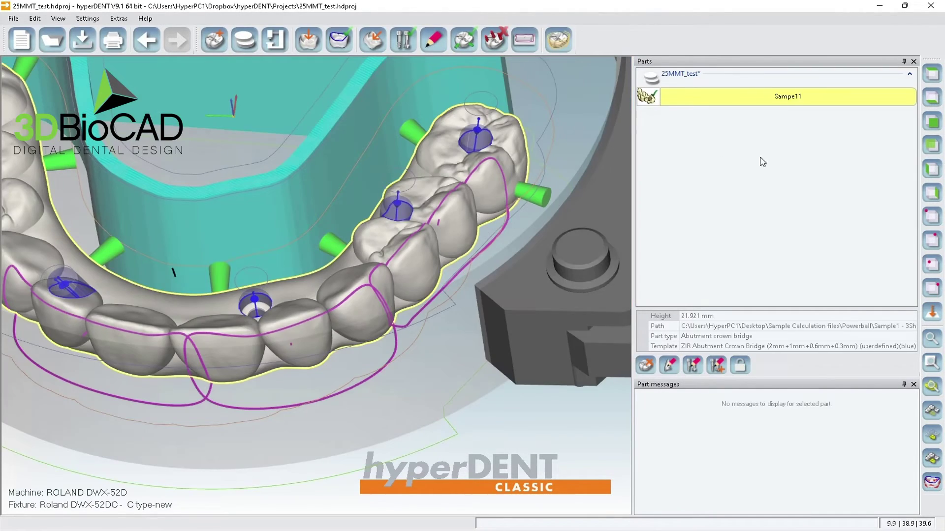
- Nudge the bridge slightly inward from the disc edge in top view
left_click(934, 76)
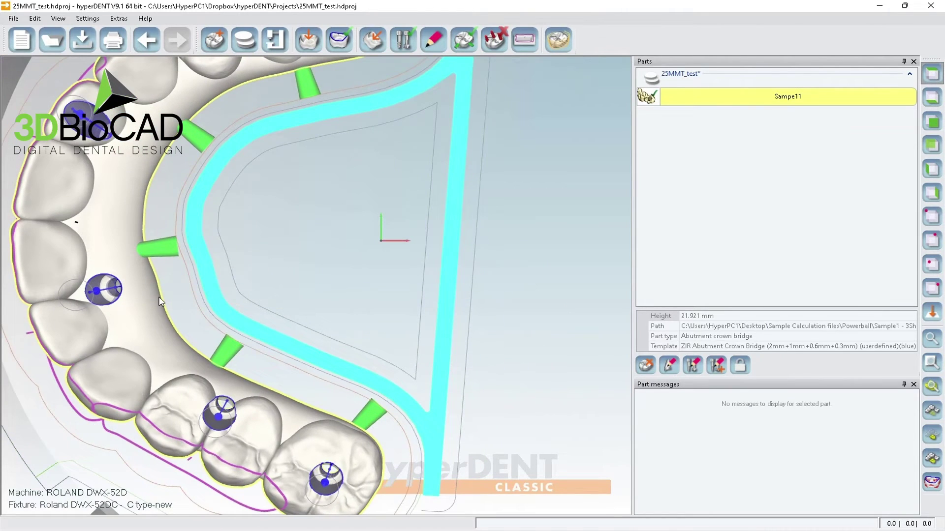
scroll(156, 281, "down", 1)
middle_click_drag(143, 274, 226, 320)
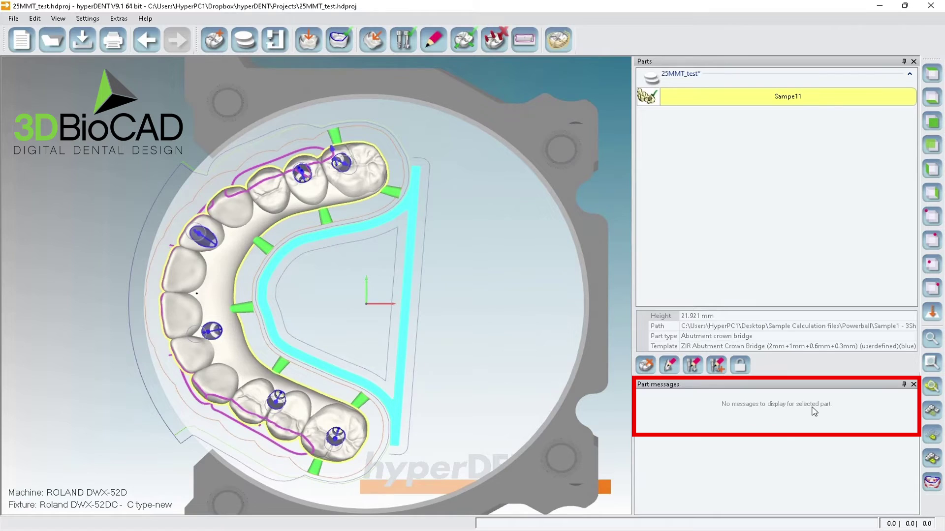
left_click(224, 373)
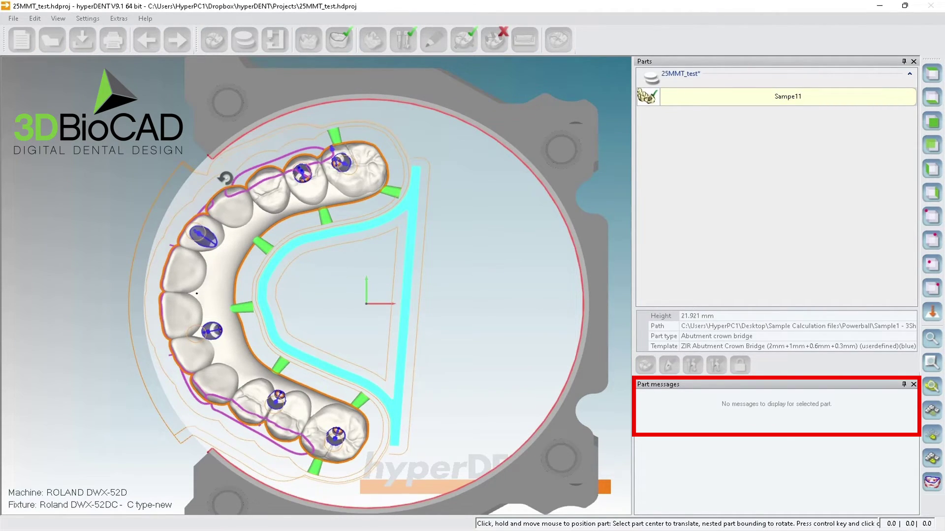
left_click_drag(214, 264, 216, 263)
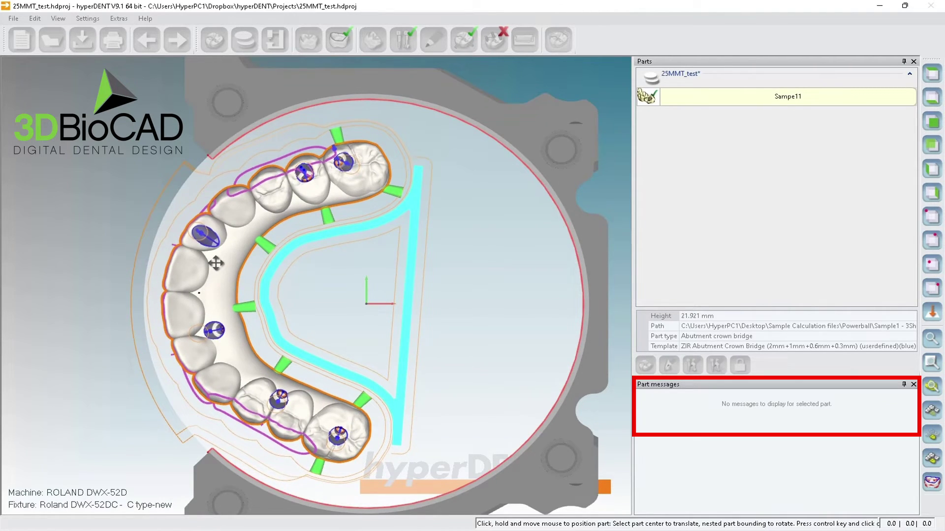
left_click(507, 326)
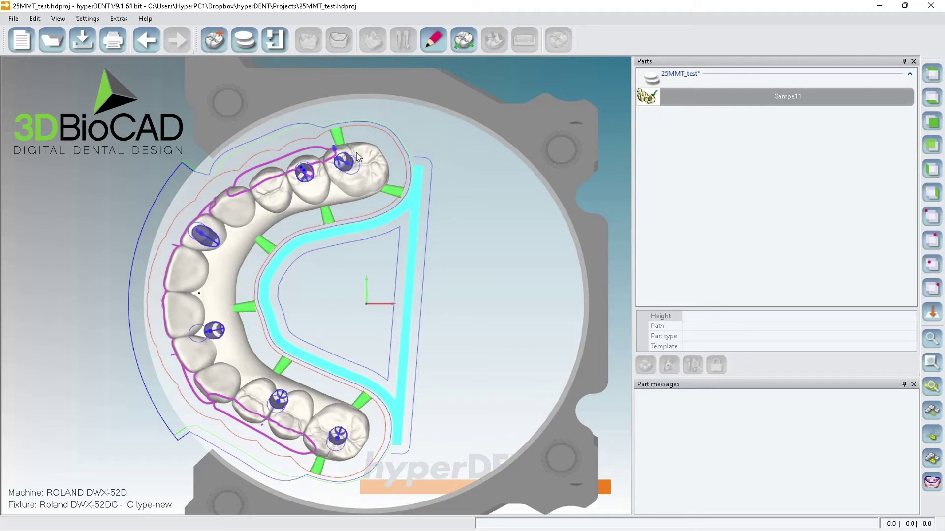
- Shift the outer connectors on both end molars further toward the back ends of the arch
left_click(338, 133)
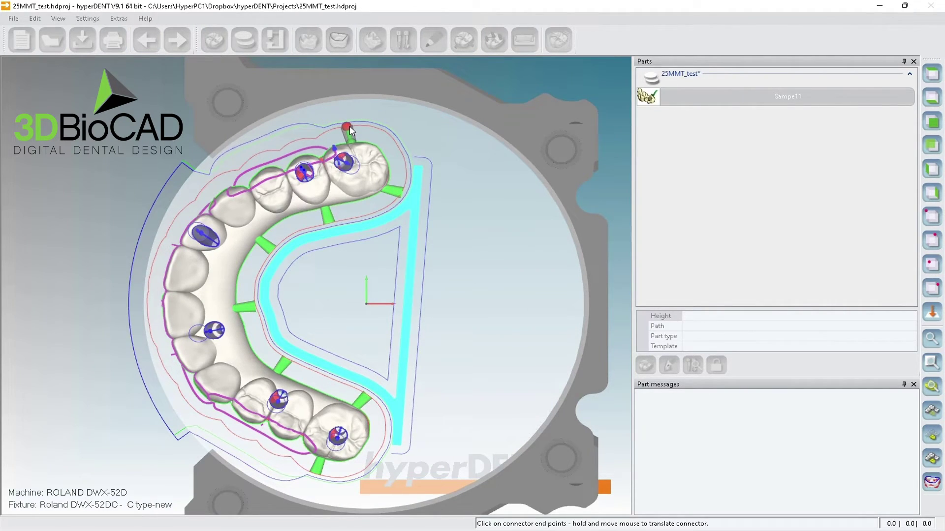
left_click_drag(349, 126, 350, 123)
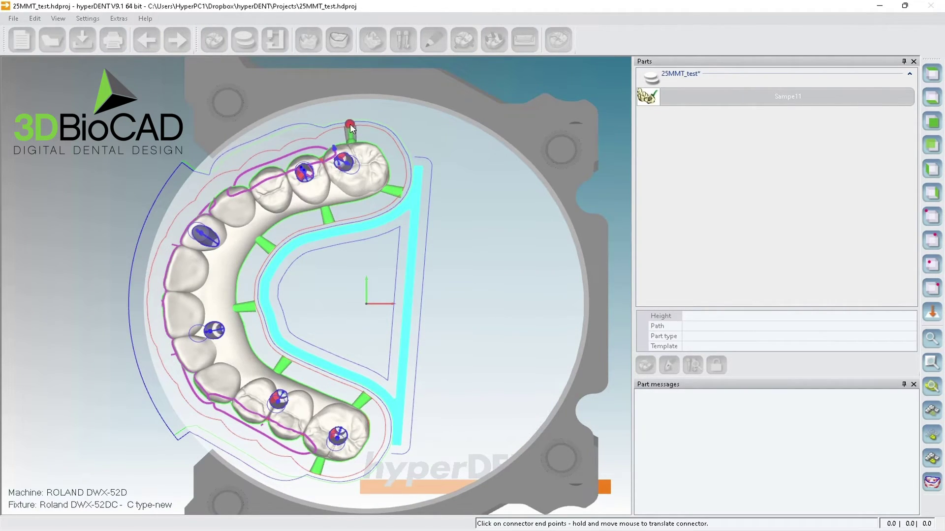
left_click(320, 505)
left_click(321, 470)
left_click_drag(329, 471, 326, 476)
left_click(285, 321)
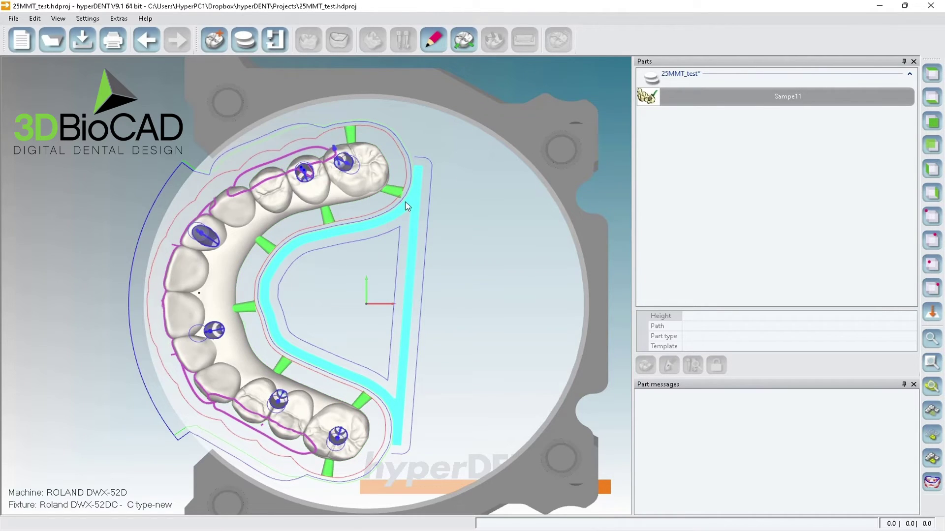
- On the side with the two posterior screw channels nearest the frame's lower end, shift both inner connectors toward the back of the end molar
left_click(365, 406)
left_click_drag(372, 411, 375, 419)
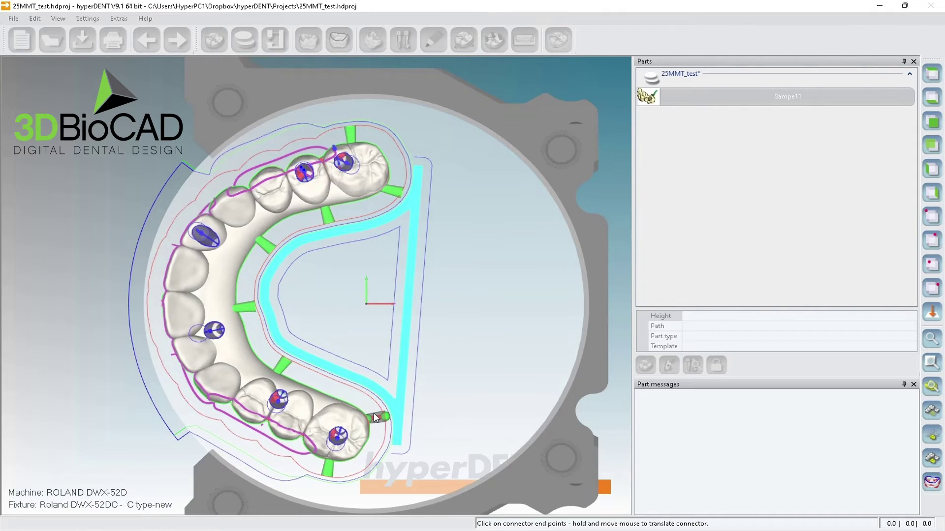
left_click(280, 365)
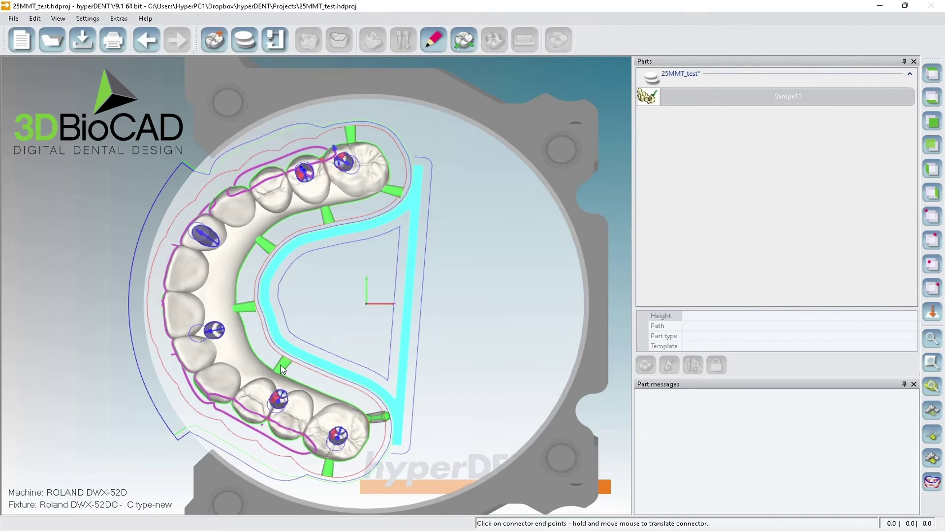
left_click(284, 370)
left_click_drag(284, 370, 329, 383)
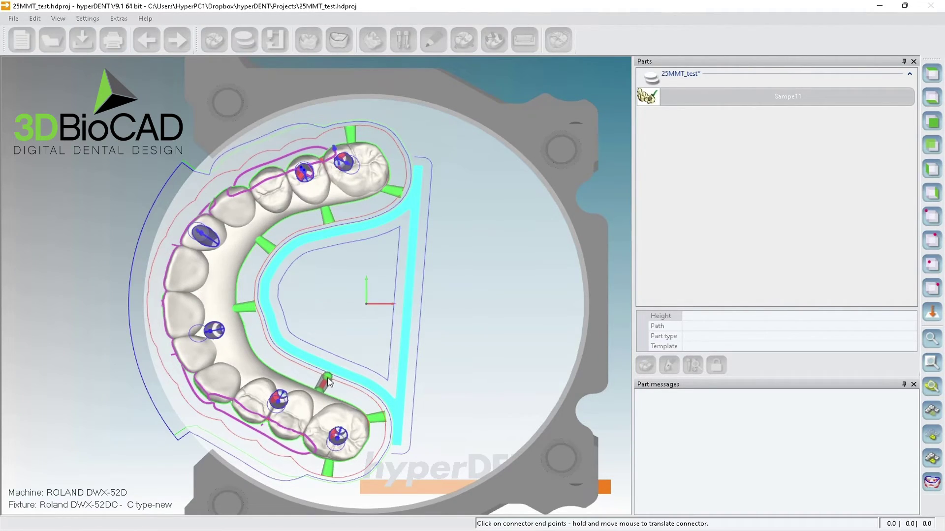
- Shift the inner connector behind the front teeth and its neighbour along the arch toward the opposite side, and end connector moving
left_click(242, 311)
left_click(266, 247)
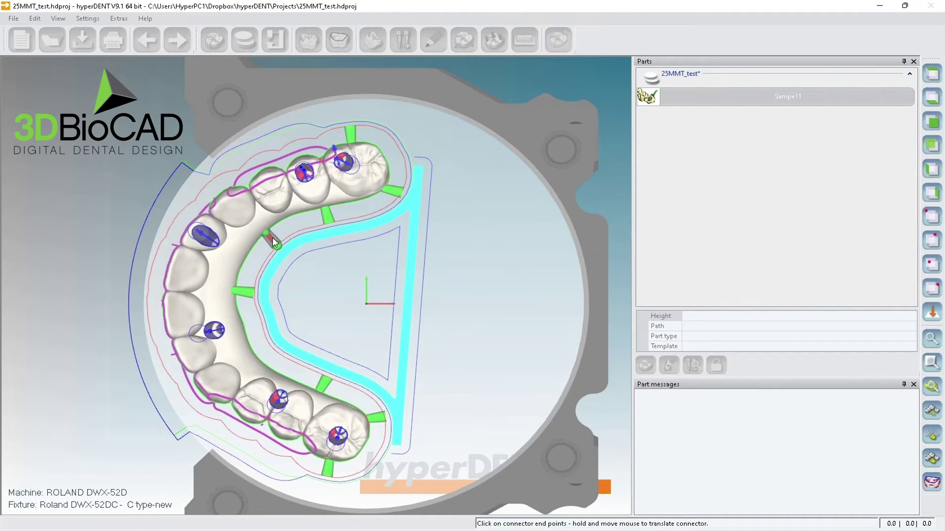
key("Escape")
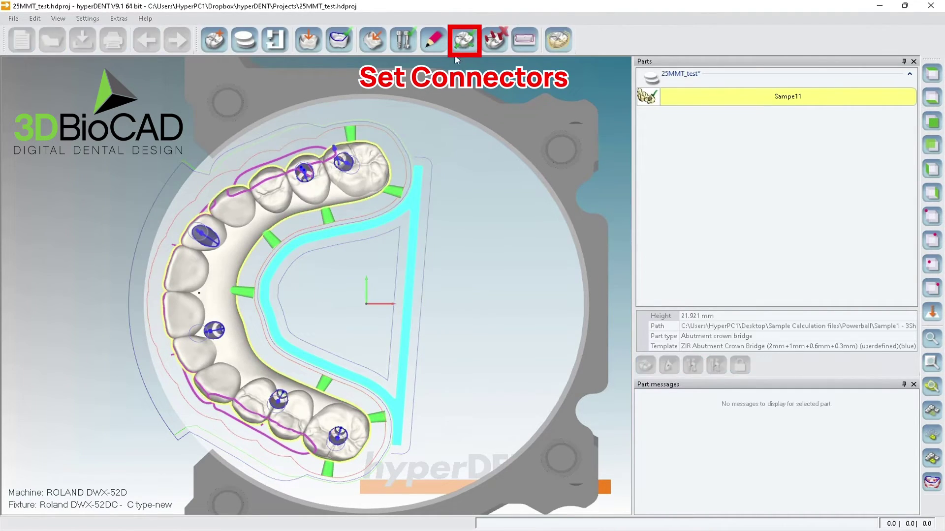
- Try automatic connector placement on the bridge with the Zi Connectors profile, and undo it
left_click(456, 54)
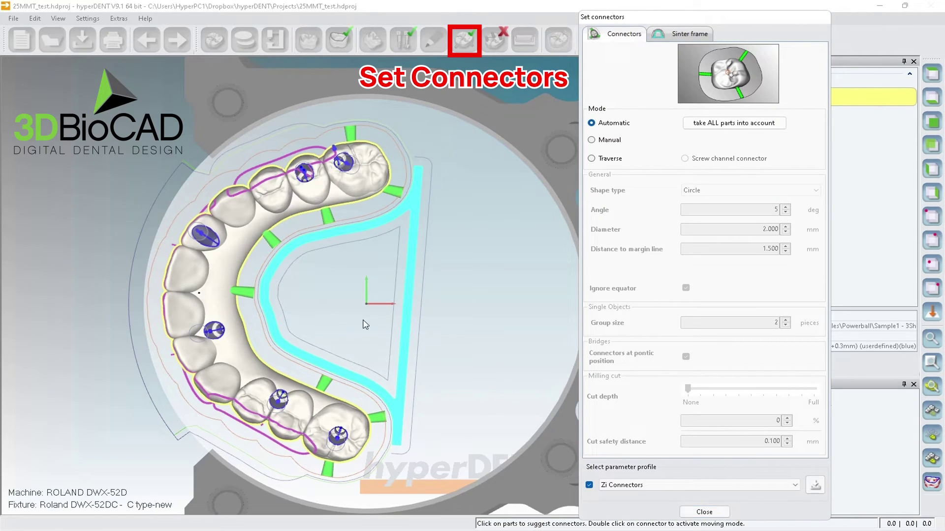
right_click_drag(264, 357, 258, 366)
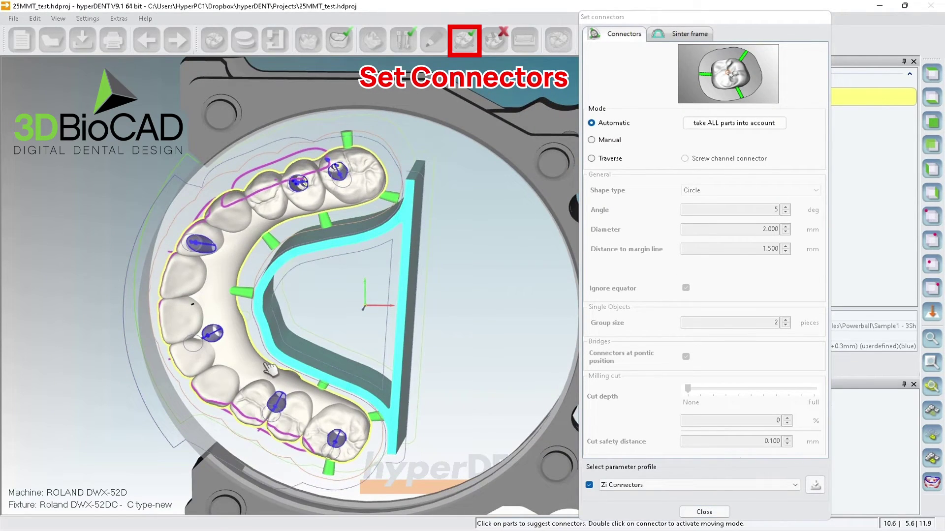
mouse_move(270, 369)
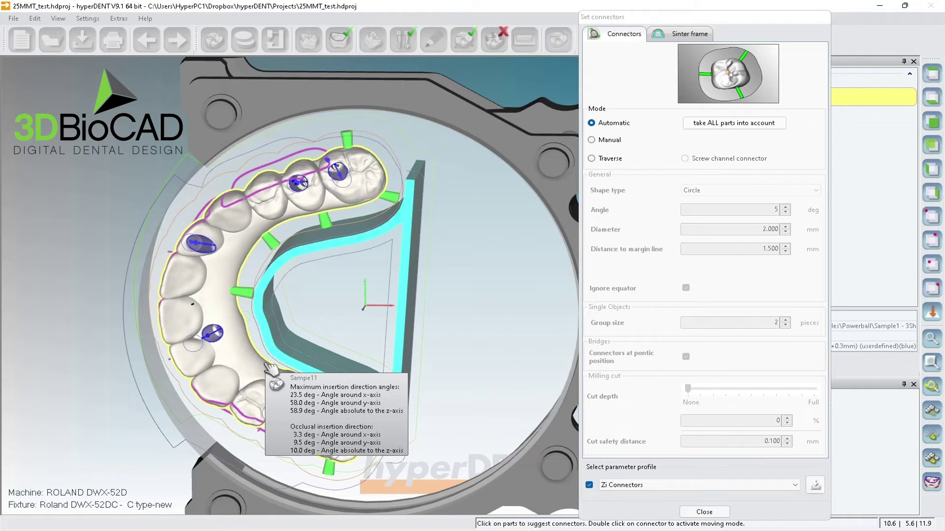
left_click(598, 127)
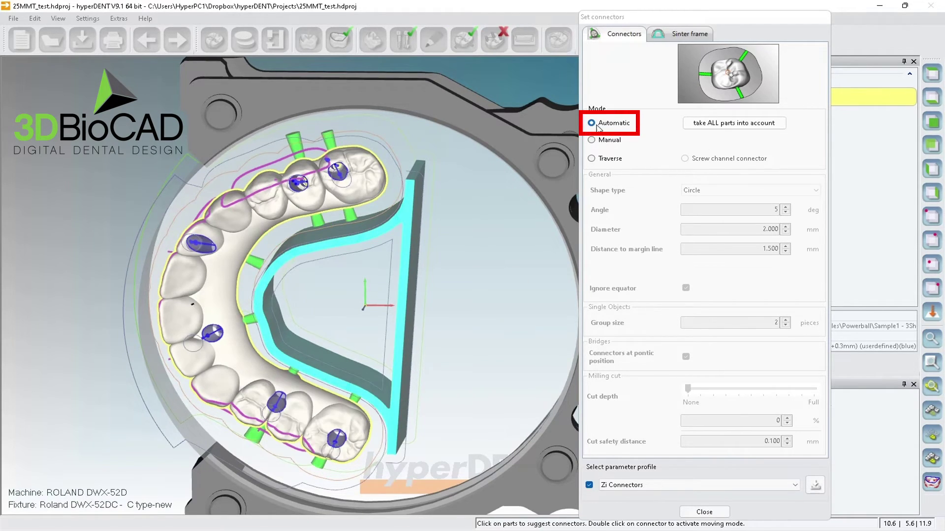
middle_click_drag(300, 313, 299, 295)
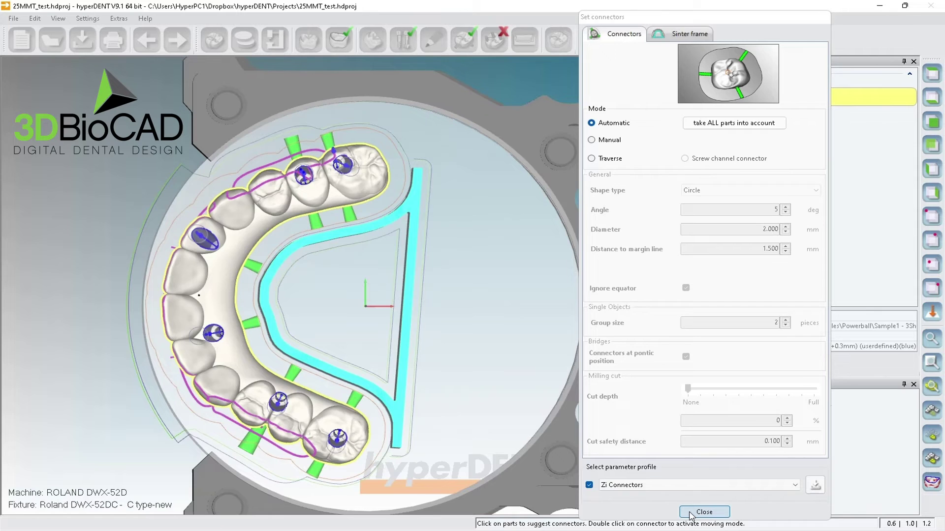
left_click(703, 512)
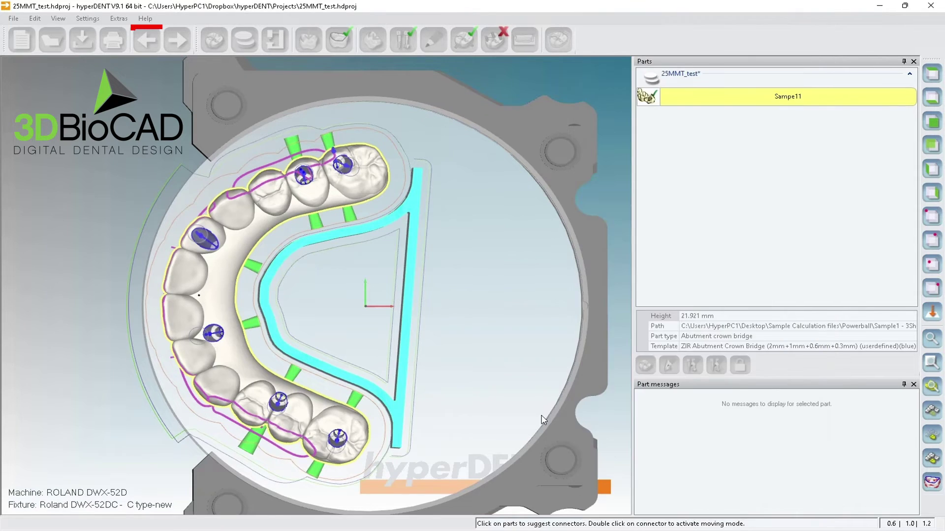
left_click(142, 46)
left_click(142, 46)
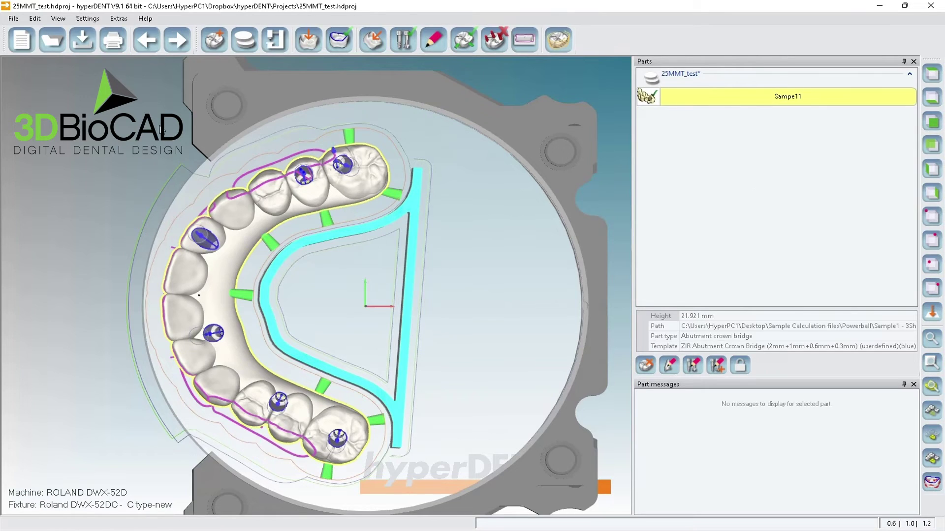
- Manually add a connector on the arch's inner side, in the gap between the central front connector and the lower posterior one
left_click(464, 40)
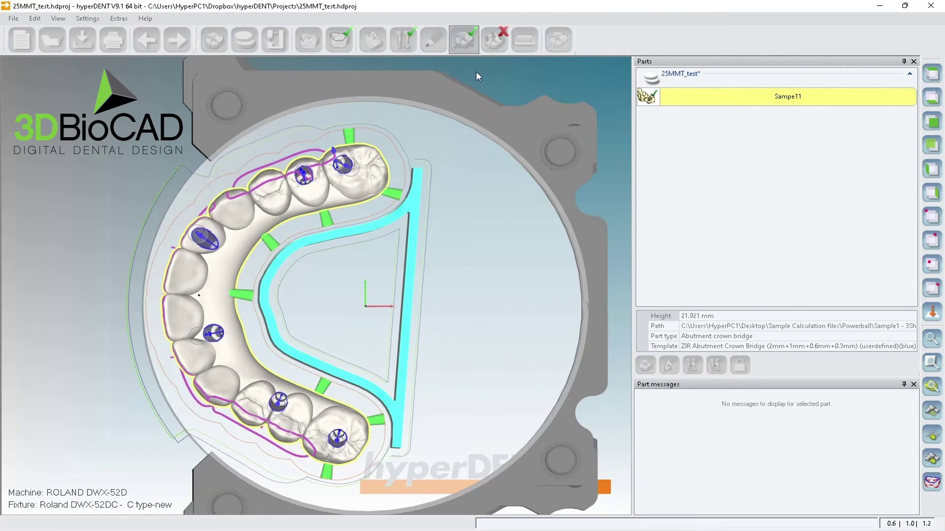
left_click(607, 141)
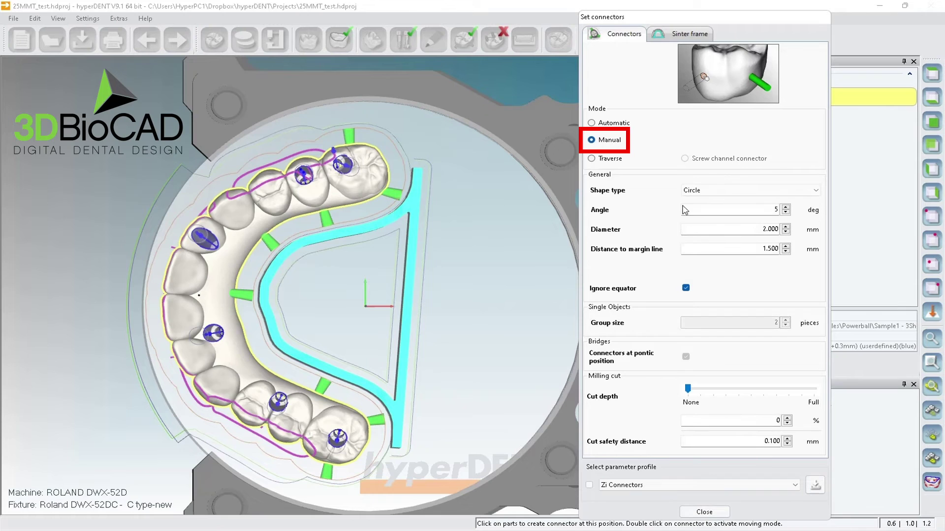
middle_click_drag(276, 360, 261, 366)
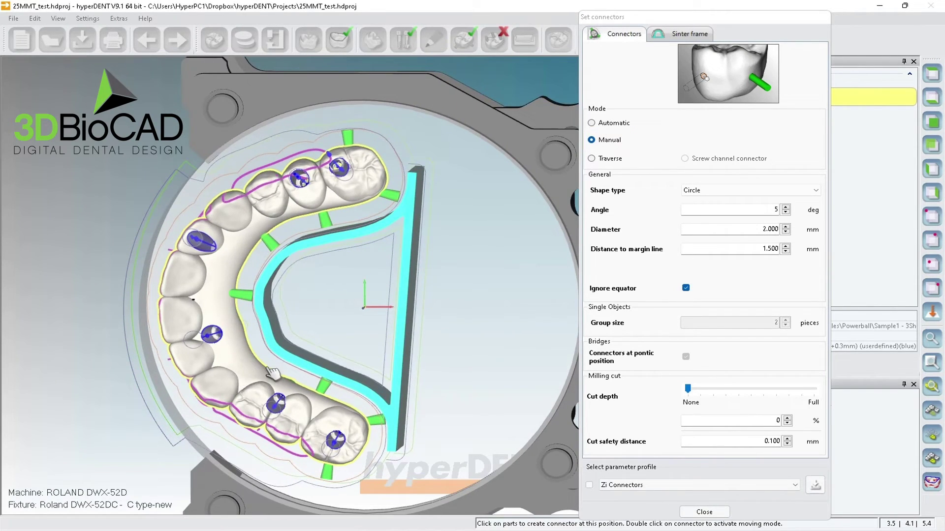
left_click(265, 369)
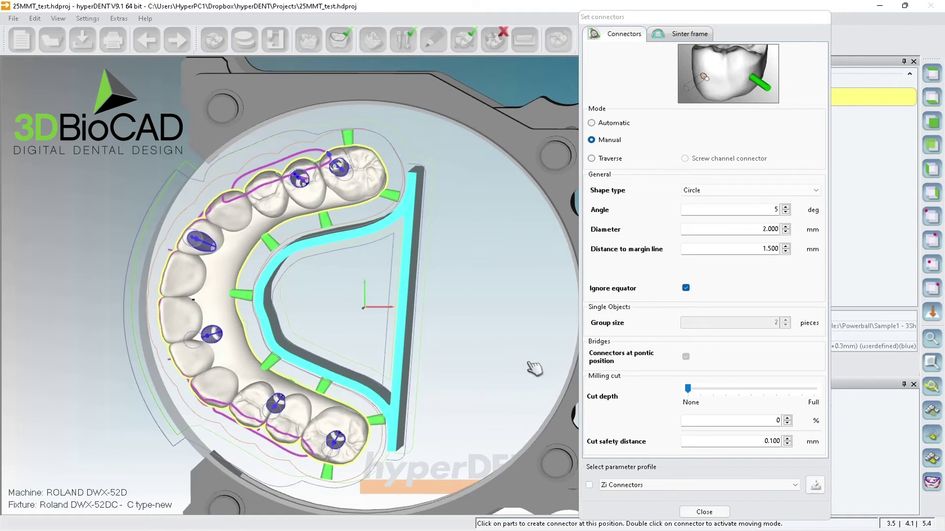
middle_click_drag(488, 321, 493, 316)
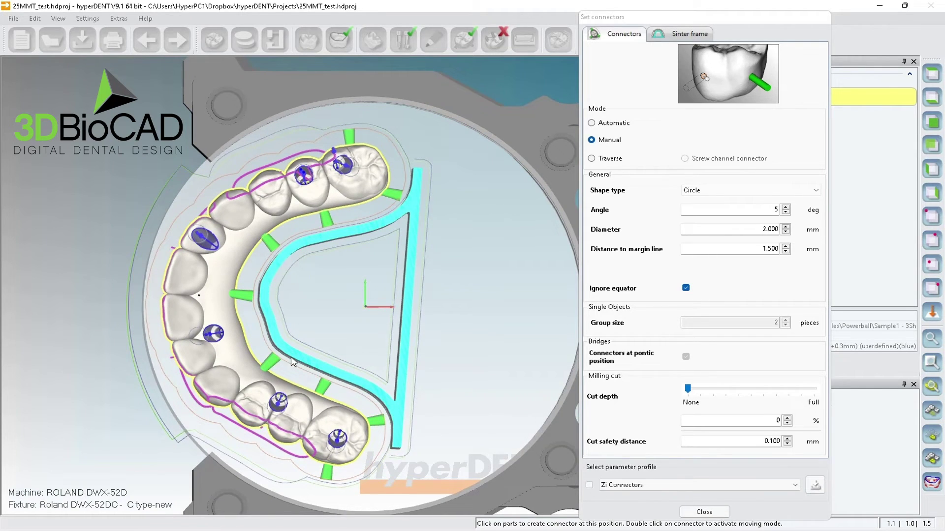
- Try a second manual connector close beside the newly added one, and delete that extra connector in top view
mouse_move(266, 353)
middle_mouse_down()
mouse_move(248, 351)
mouse_move(255, 357)
middle_mouse_up()
left_click(256, 358)
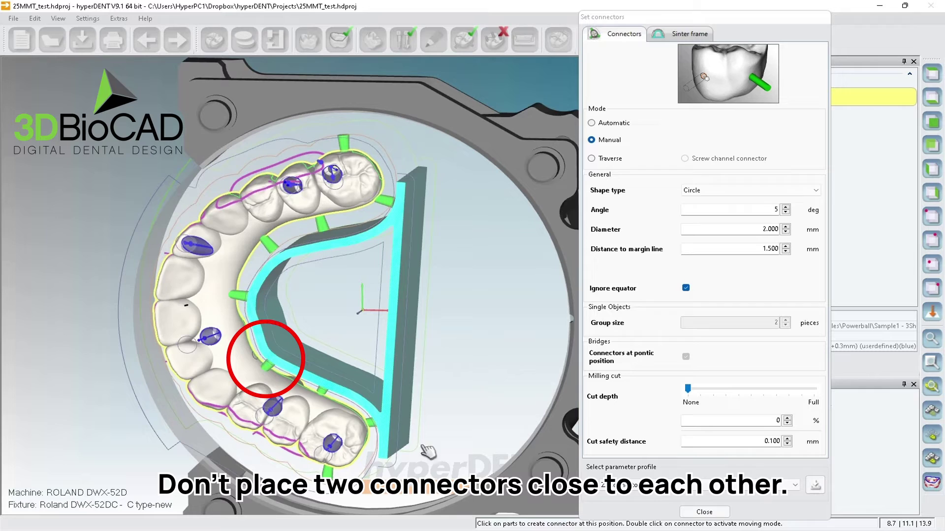
left_click(707, 513)
left_click(932, 74)
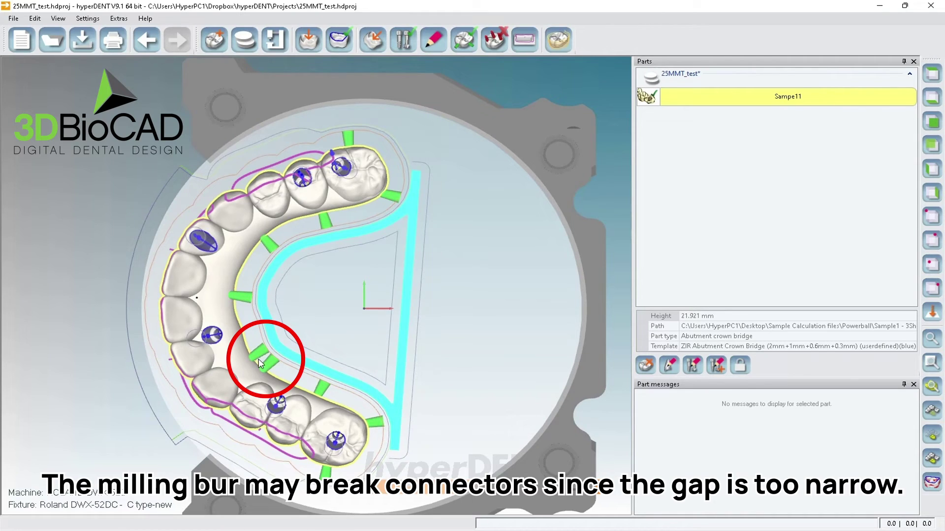
mouse_move(260, 363)
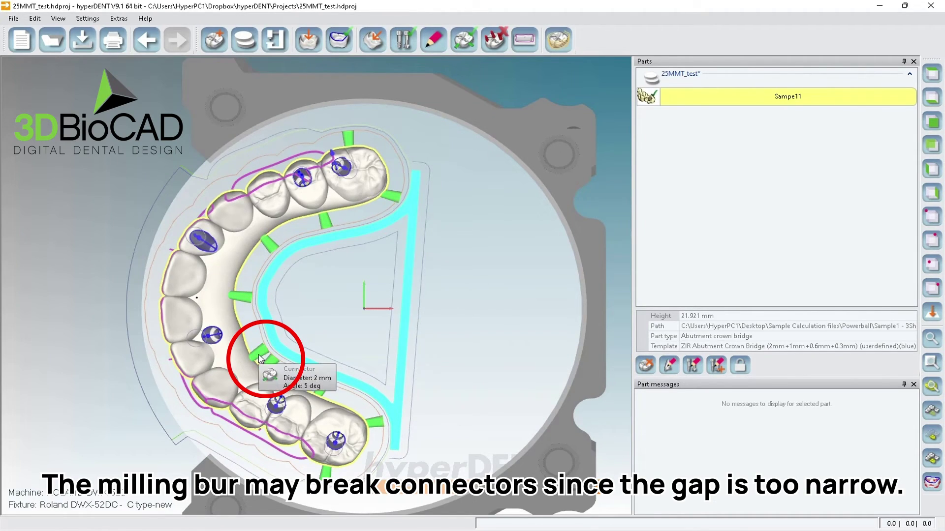
left_click(261, 359)
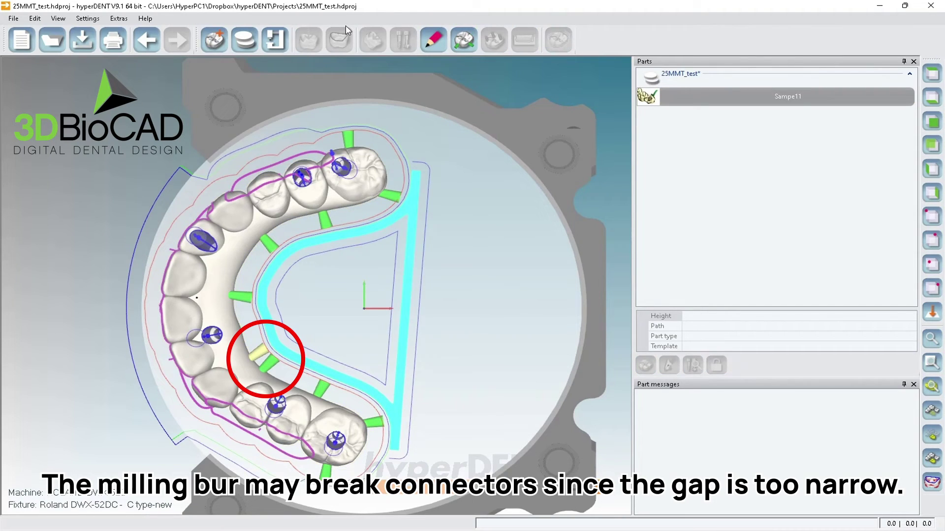
key("Delete")
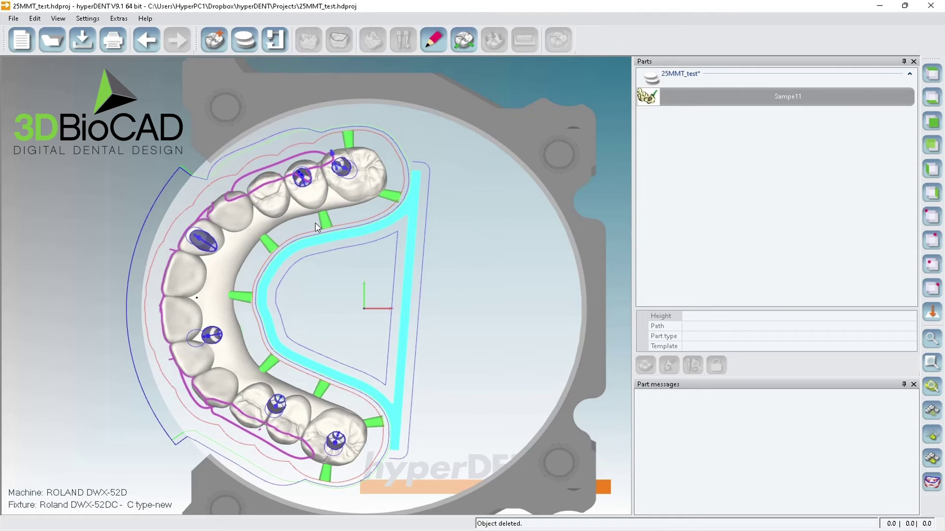
- Examine the implant interface lengths and insertion angles of the two lower posterior screw channels and the two front channels
scroll(291, 465, "up", 3)
scroll(304, 445, "up", 3)
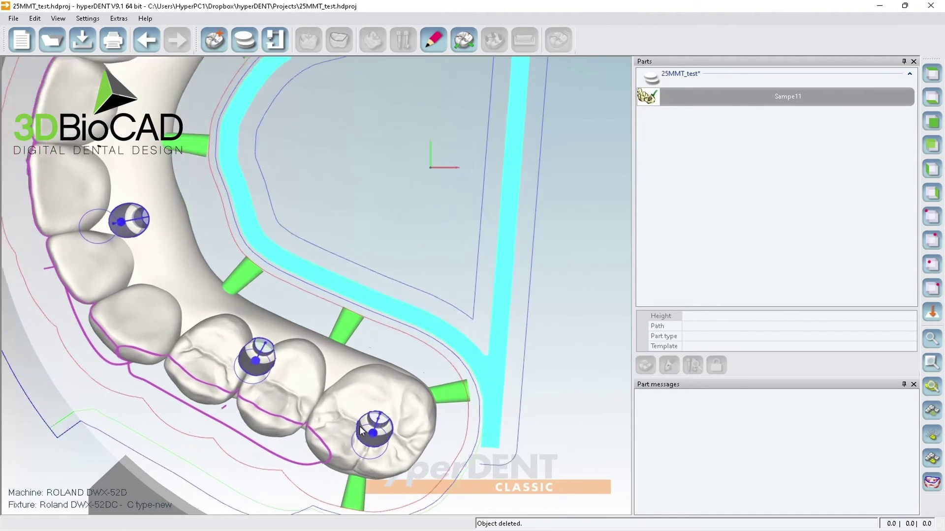
middle_click_drag(375, 431, 383, 434)
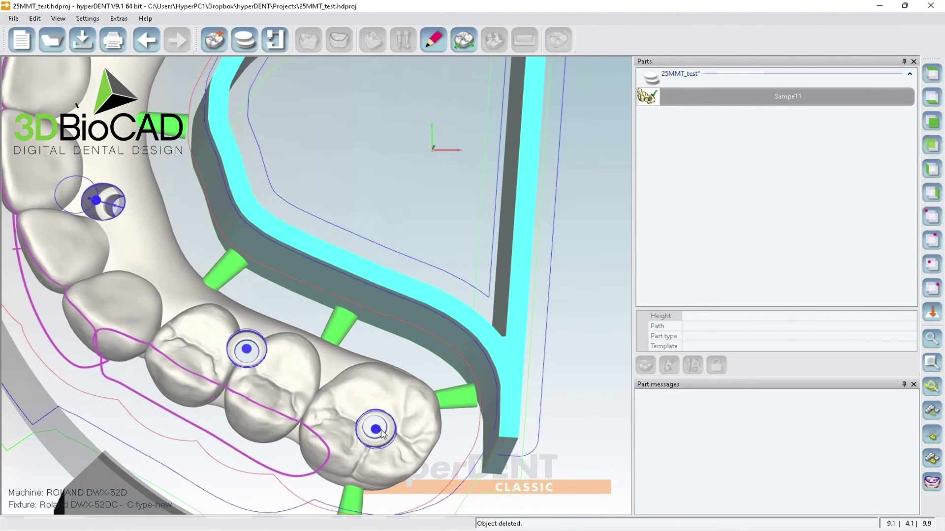
mouse_move(376, 433)
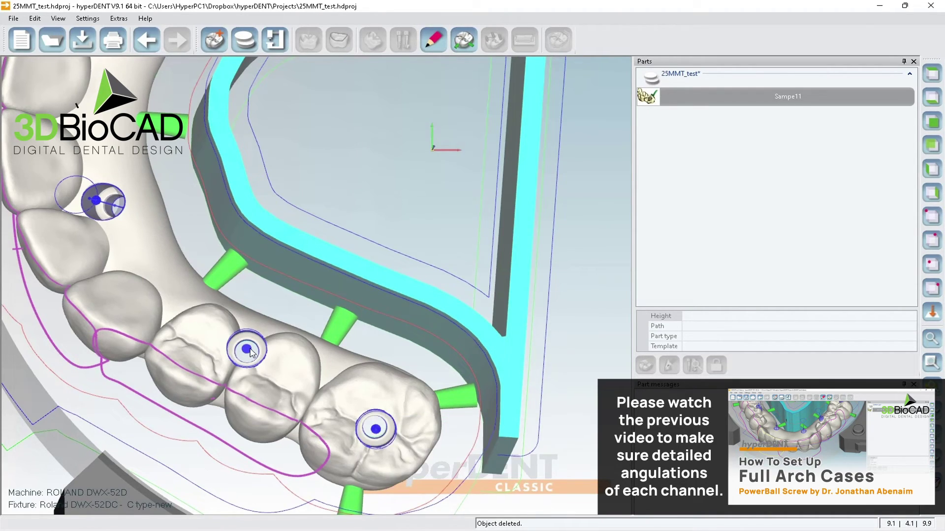
mouse_move(249, 351)
middle_click_drag(177, 243, 315, 377)
right_click_drag(326, 383, 339, 387)
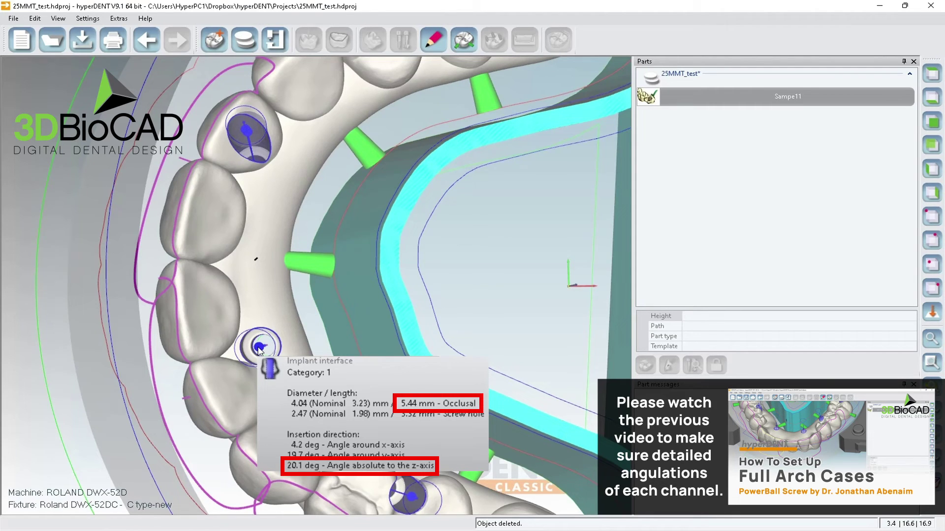
right_click_drag(241, 202, 258, 368)
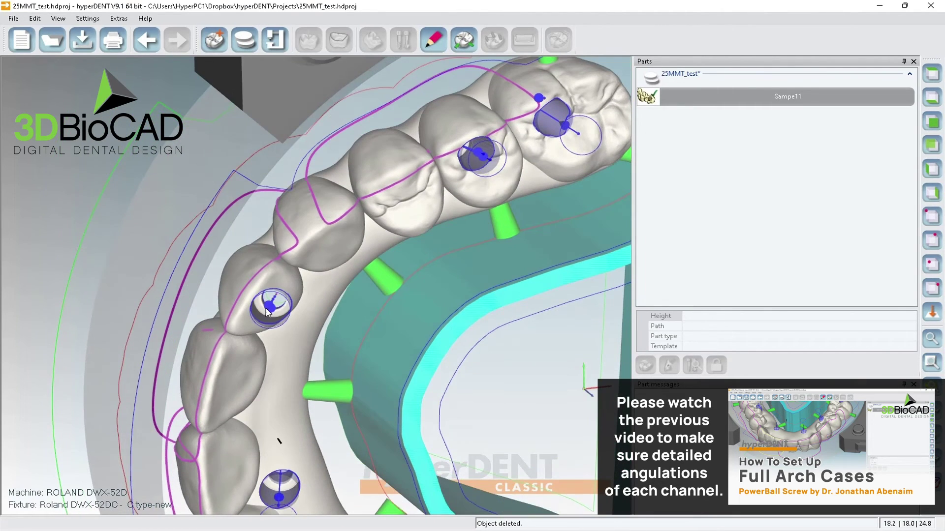
mouse_move(268, 311)
- Examine the implant interface details of the two upper posterior screw channels, including the end molar's angled channel
right_click_drag(367, 240, 292, 333)
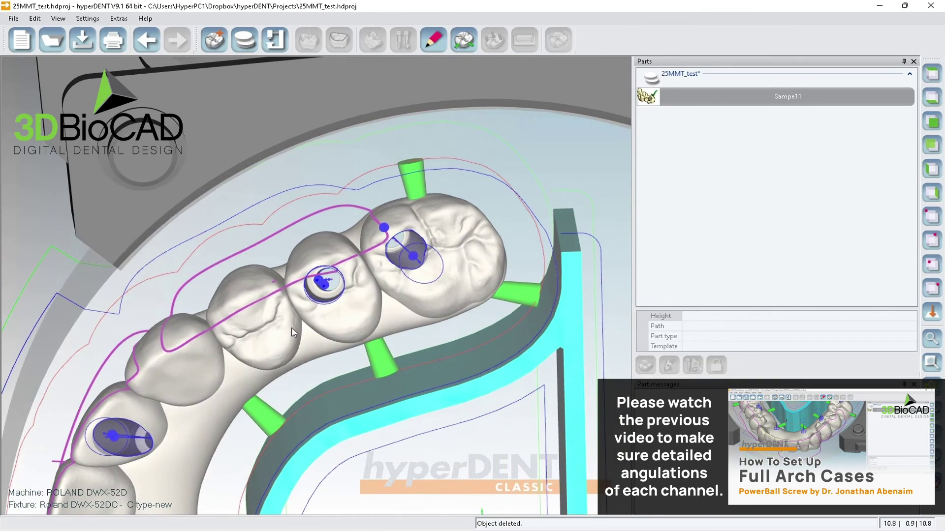
mouse_move(322, 288)
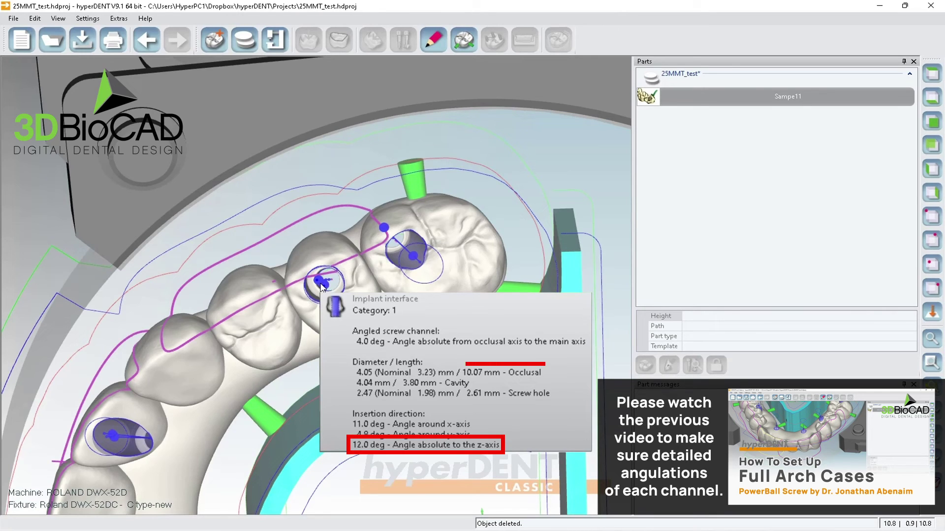
right_click_drag(322, 288, 412, 270)
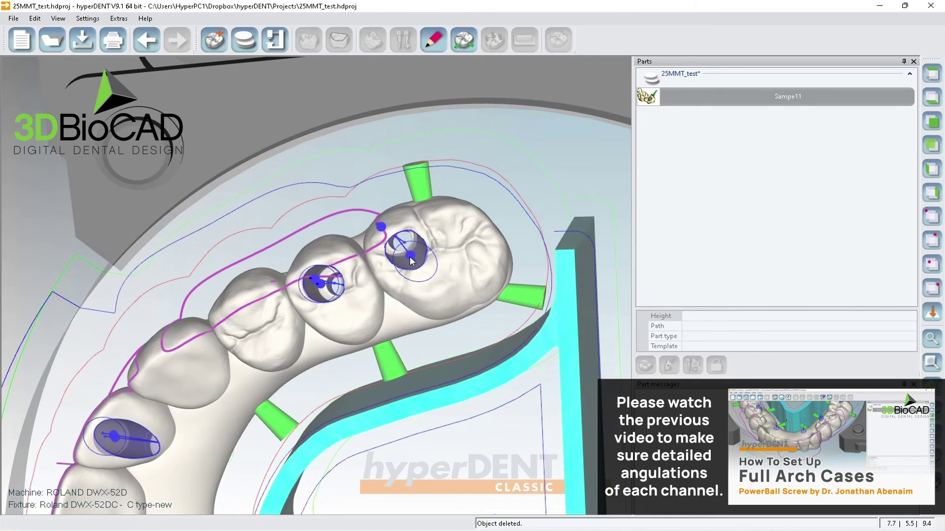
mouse_move(411, 261)
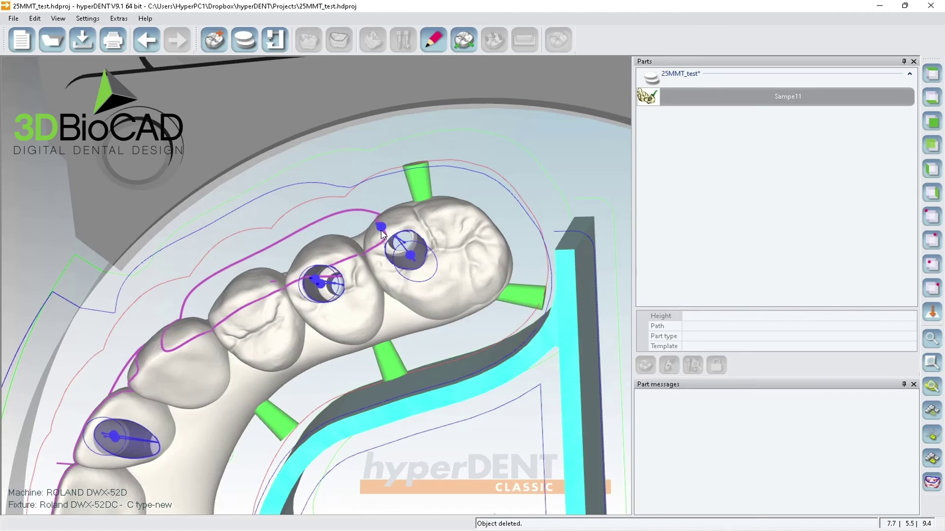
mouse_move(381, 229)
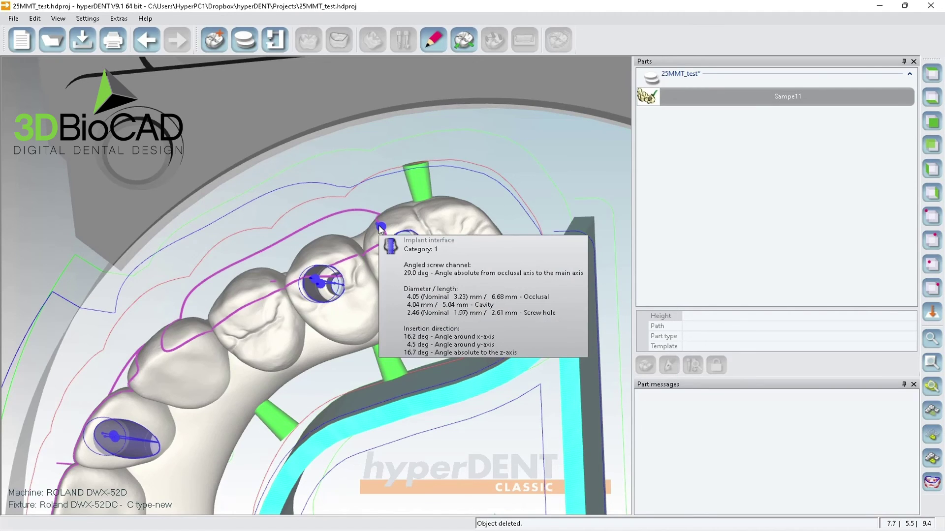
- Assign the template ZIR Abutment Crown Bridge (2mm+1mm+0.6mm+0.3mm) [JA Powerball] to the bridge Sampe11
scroll(345, 344, "down", 2)
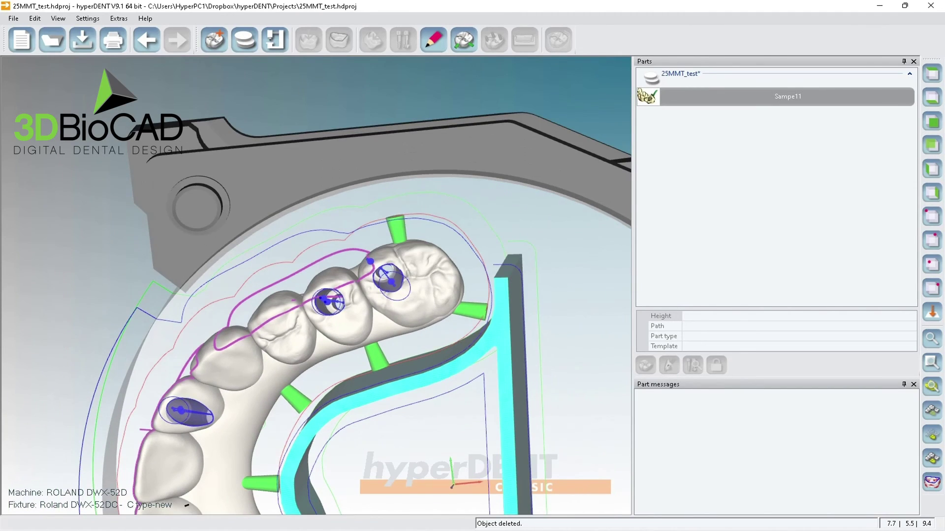
left_click(930, 70)
scroll(263, 462, "down", 2)
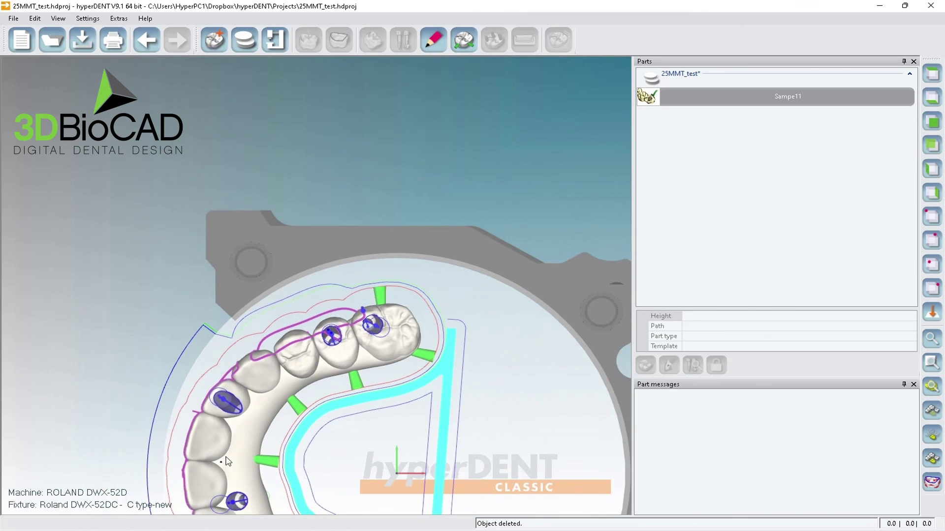
middle_click_drag(253, 442, 229, 255)
left_click(253, 298)
scroll(231, 283, "down", 2)
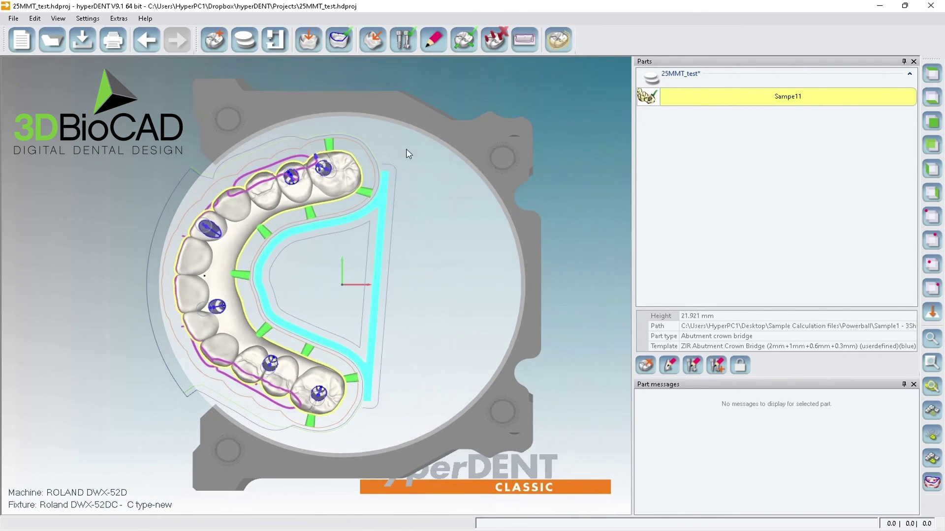
left_click(403, 40)
left_click(664, 108)
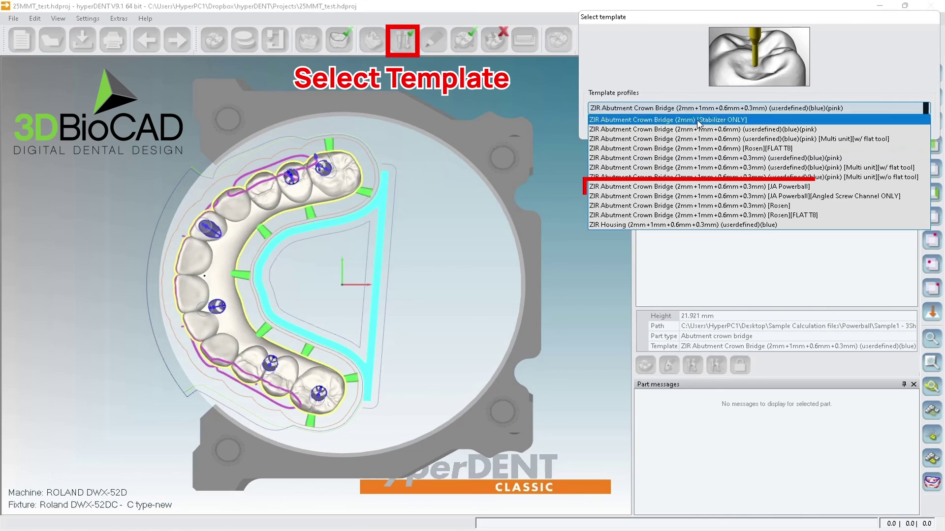
left_click(706, 186)
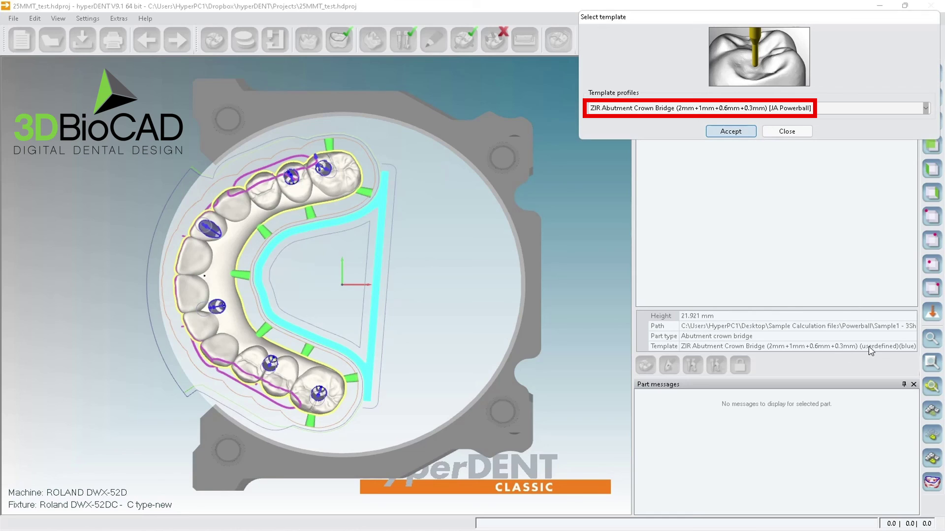
left_click(730, 131)
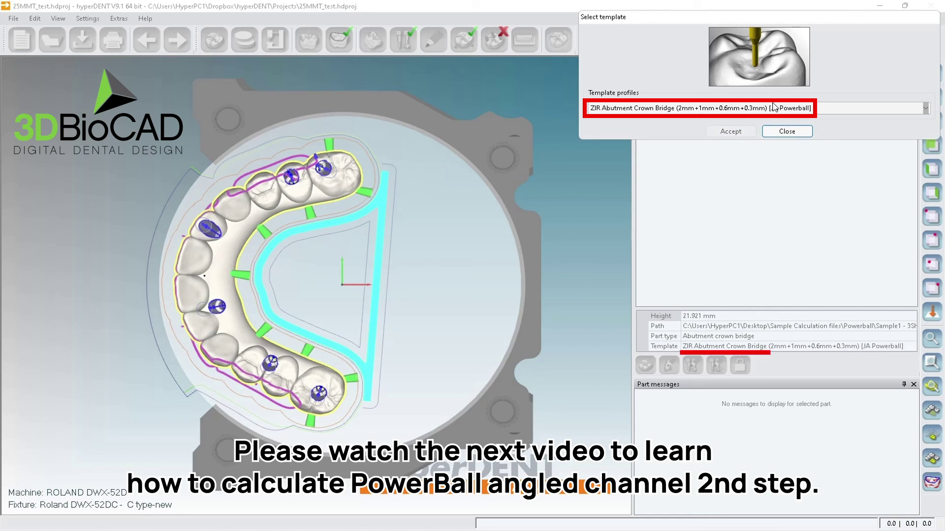
left_click(786, 132)
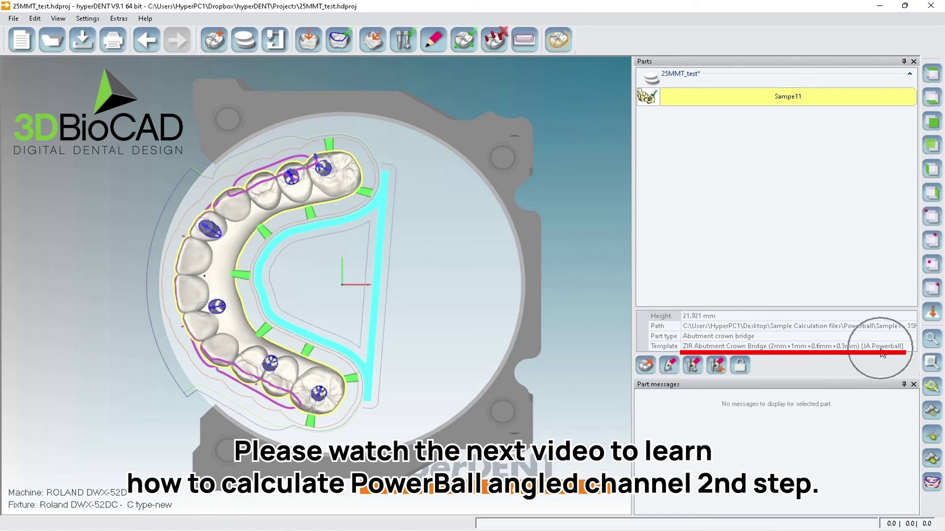